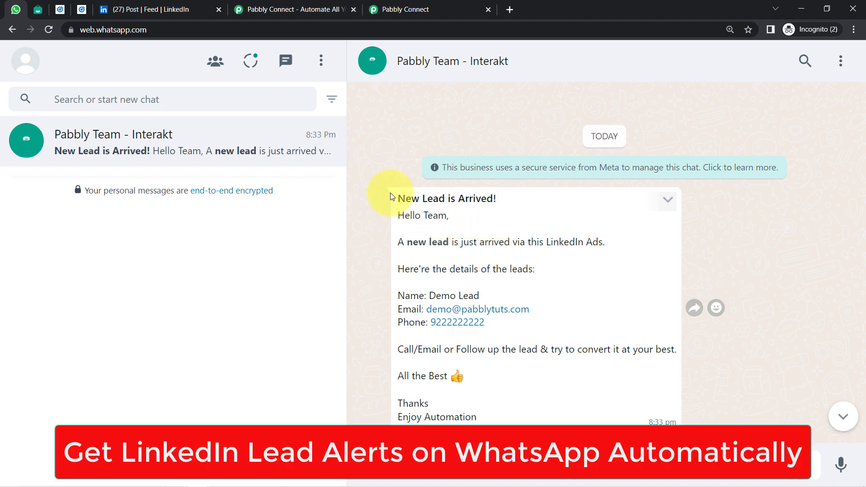
- Review the new-lead alert in WhatsApp and the LinkedIn ad's Get Quote form that collects the lead details
{"action": "left_click_drag", "start_coordinate": [417, 197], "coordinate": [499, 208]}
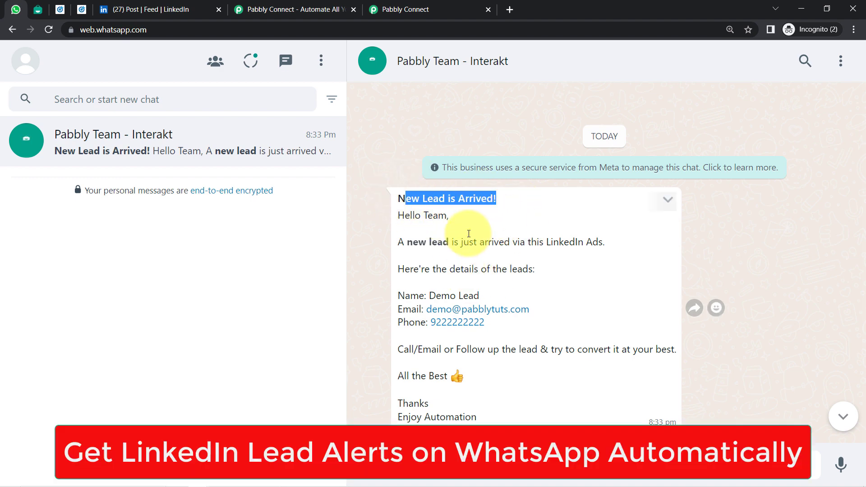
{"action": "left_click", "coordinate": [136, 9]}
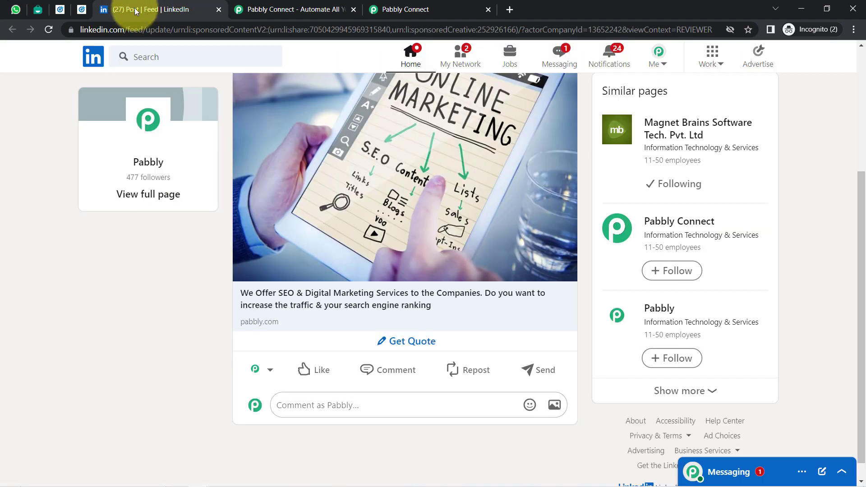
{"action": "left_click", "coordinate": [399, 341]}
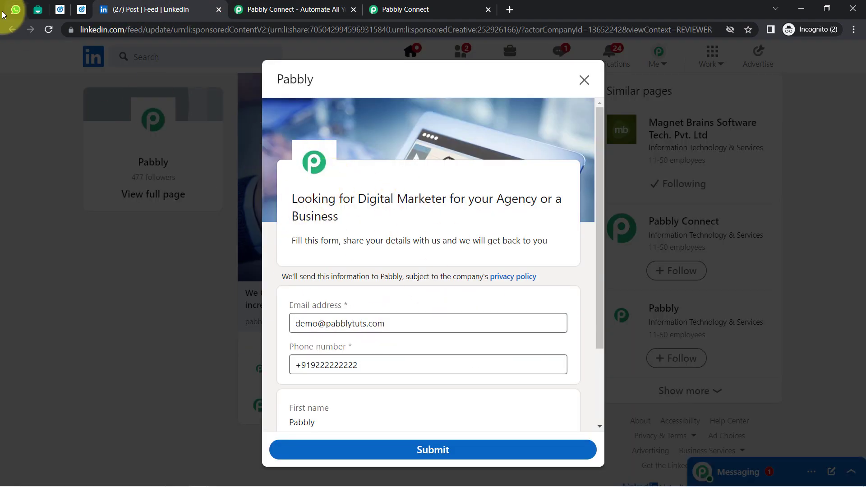
{"action": "left_click", "coordinate": [16, 9]}
{"action": "left_click", "coordinate": [431, 218]}
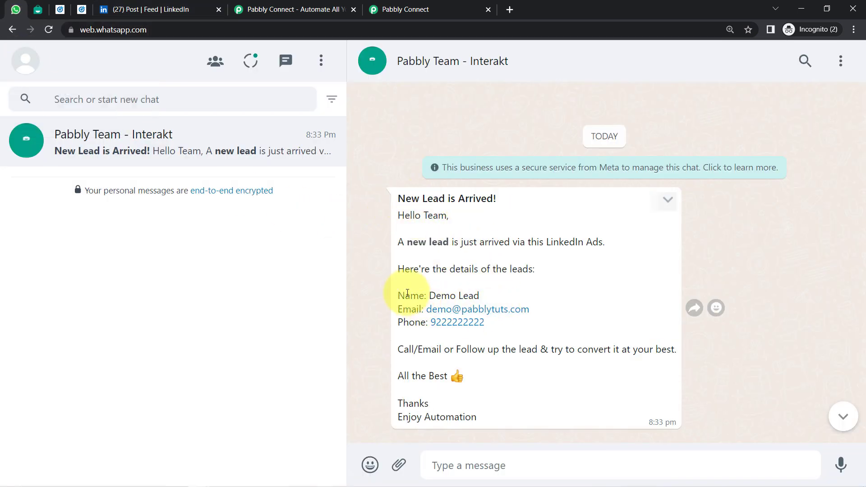
{"action": "left_click_drag", "start_coordinate": [405, 295], "coordinate": [497, 330]}
{"action": "left_click", "coordinate": [470, 257]}
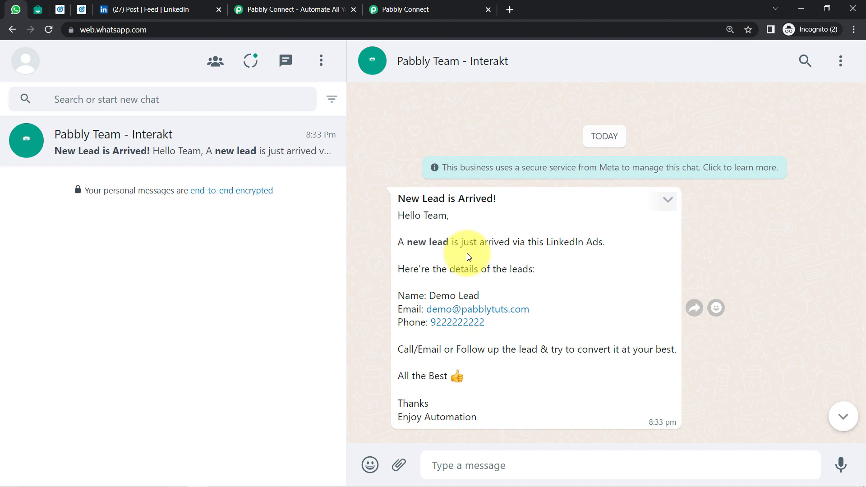
{"action": "left_click_drag", "start_coordinate": [405, 296], "coordinate": [519, 339]}
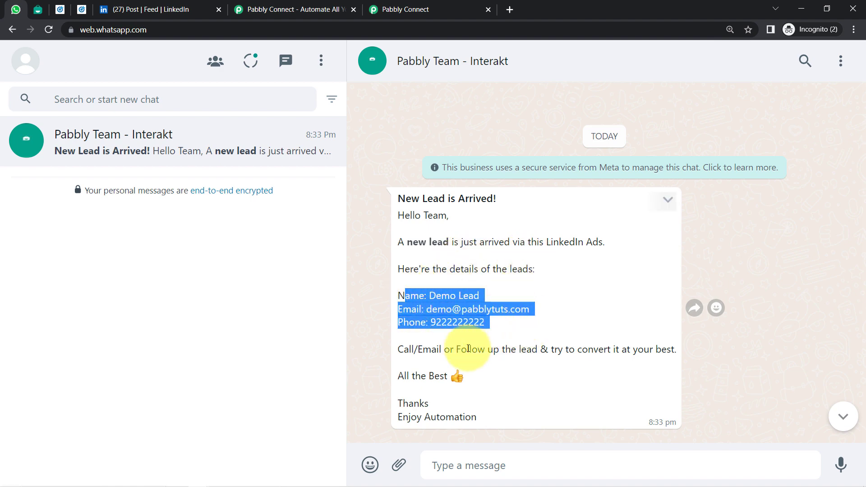
{"action": "left_click_drag", "start_coordinate": [462, 349], "coordinate": [558, 351]}
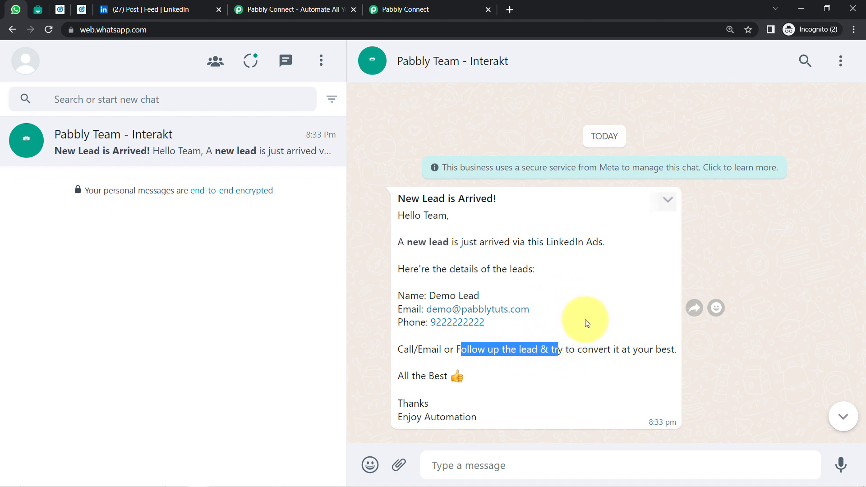
{"action": "left_click", "coordinate": [468, 238]}
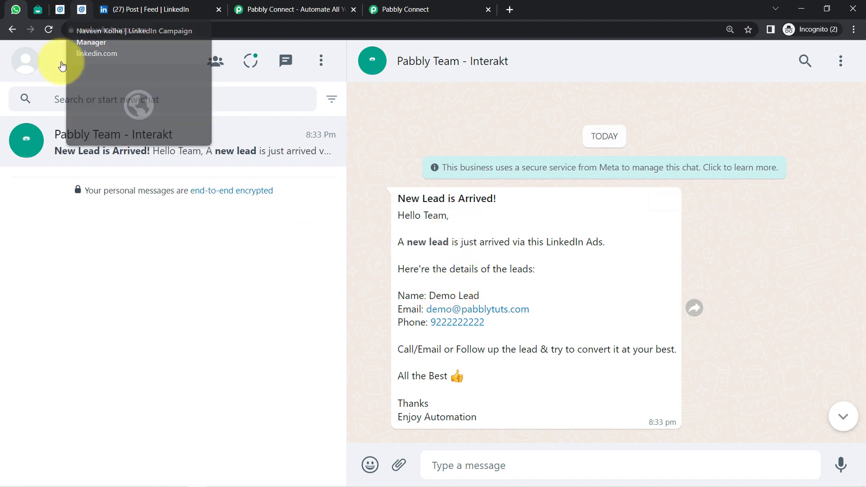
- Examine the Lead Gen Forms list in LinkedIn Campaign Manager and the active WhatsApp templates in Interakt
{"action": "left_click", "coordinate": [81, 10]}
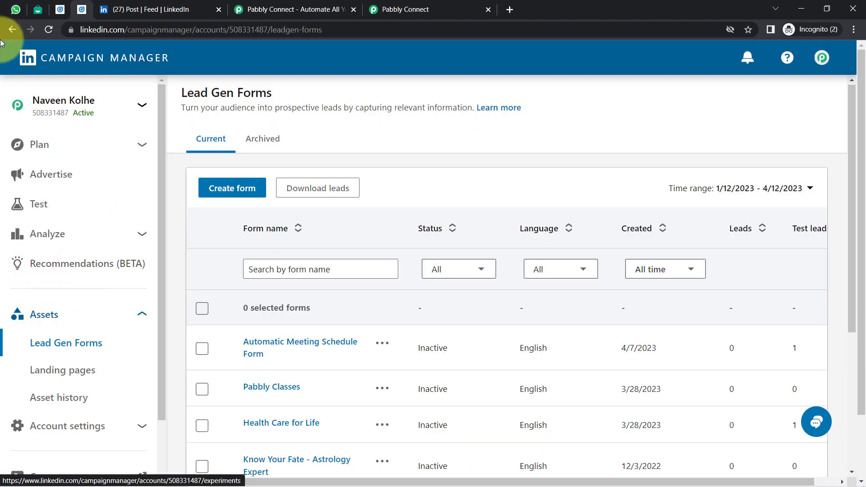
{"action": "left_click", "coordinate": [18, 10]}
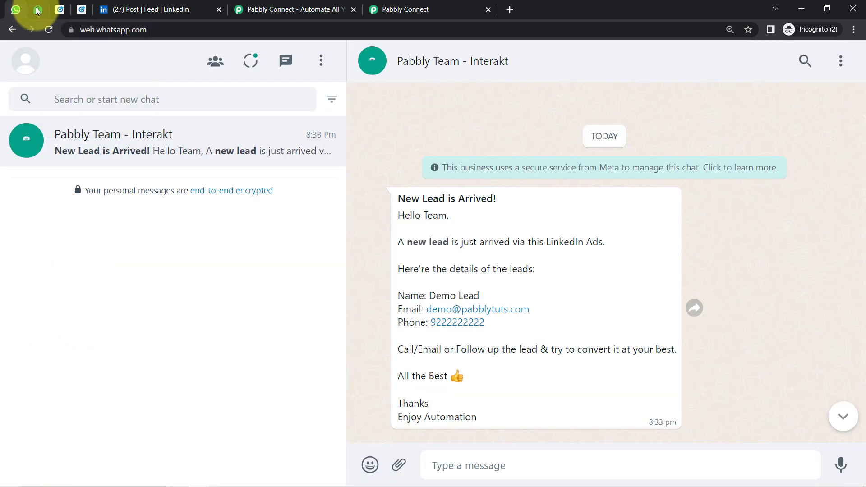
{"action": "left_click", "coordinate": [38, 10]}
{"action": "left_click", "coordinate": [137, 46]}
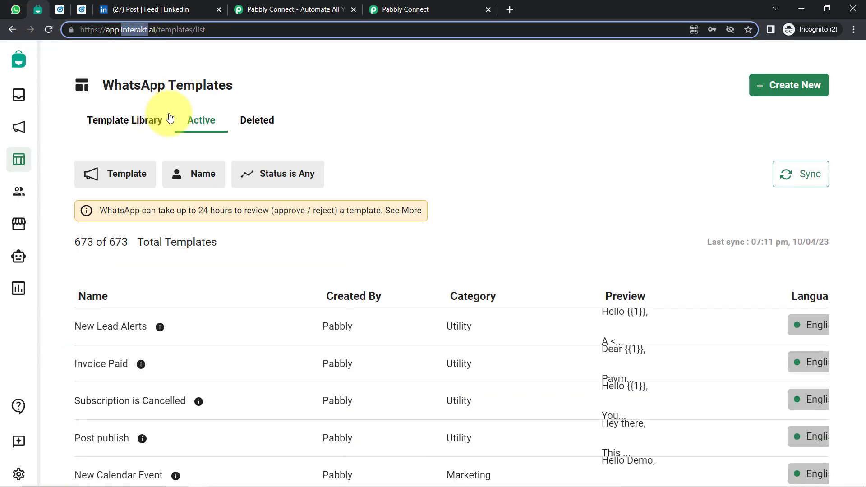
{"action": "left_click", "coordinate": [82, 10]}
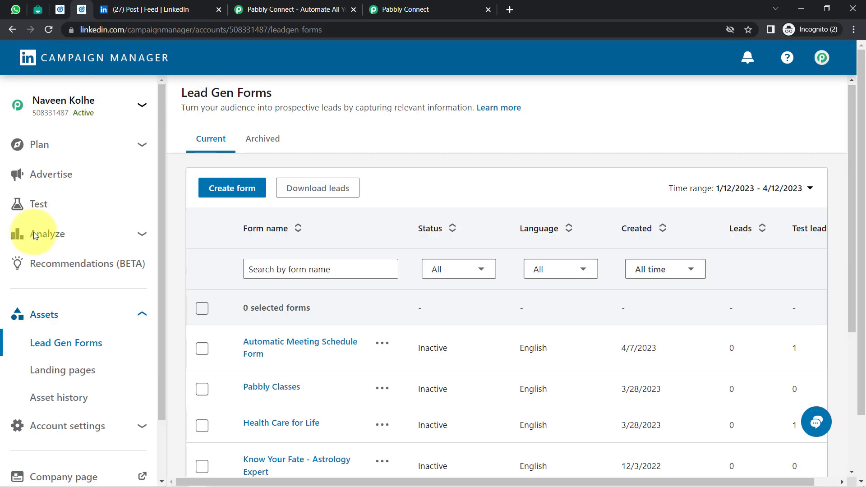
- Switch to Pabbly Connect and look over its home page with the sign-up option and the workflow dashboard
{"action": "left_click", "coordinate": [318, 4]}
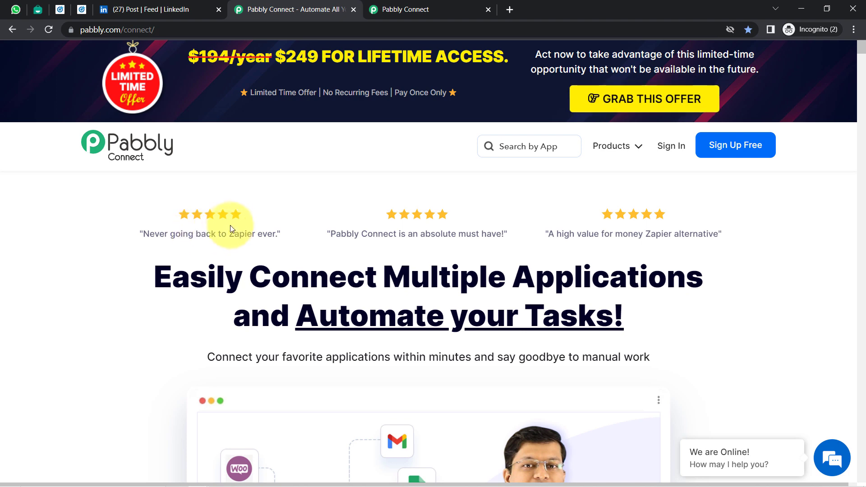
{"action": "left_click", "coordinate": [401, 6]}
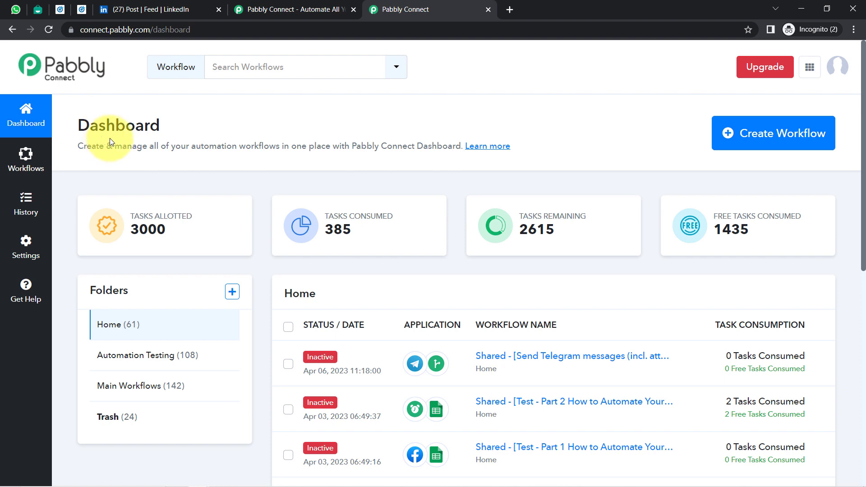
{"action": "left_click", "coordinate": [287, 10]}
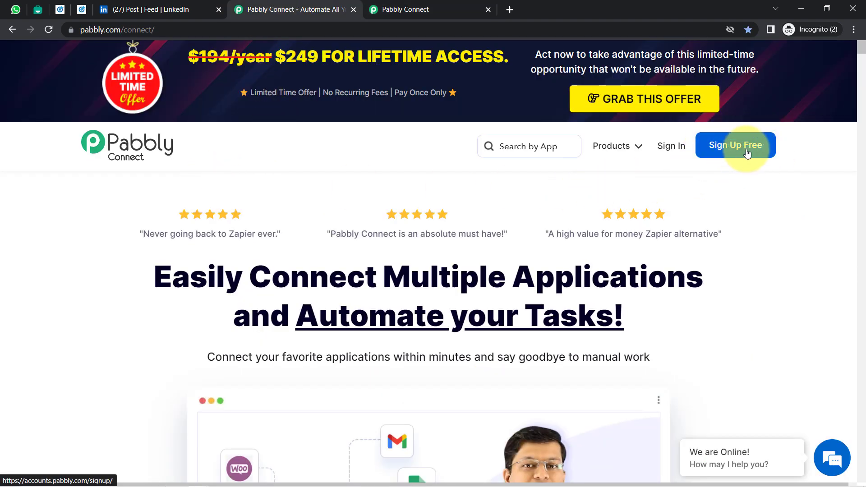
{"action": "left_click", "coordinate": [393, 6]}
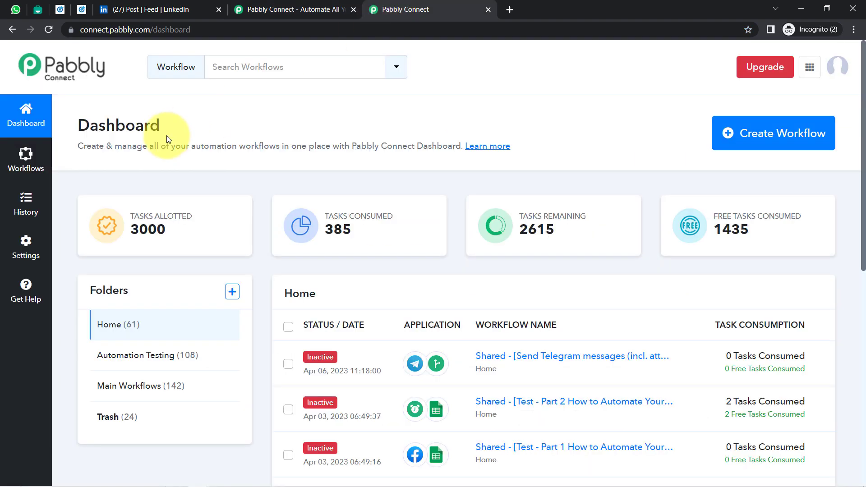
{"action": "left_click_drag", "start_coordinate": [90, 125], "coordinate": [173, 137]}
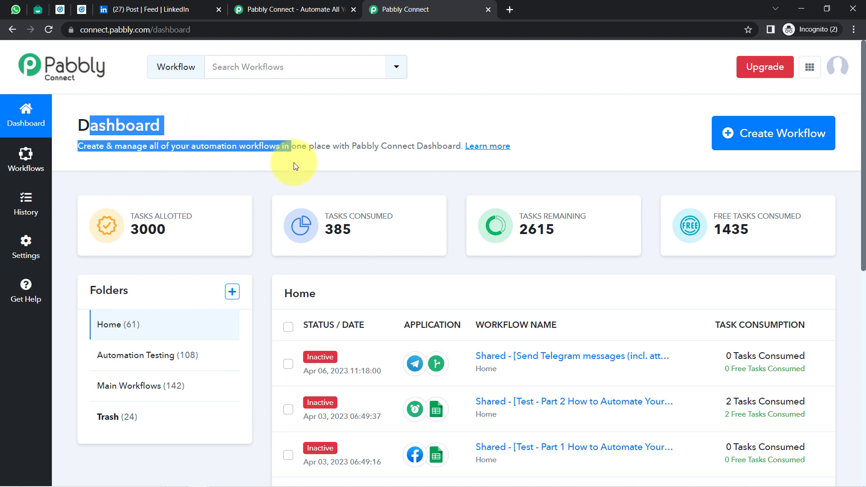
- Create a workflow named "Get Alerts of LinkedIn leads on WhatsApp"
{"action": "left_click", "coordinate": [783, 142]}
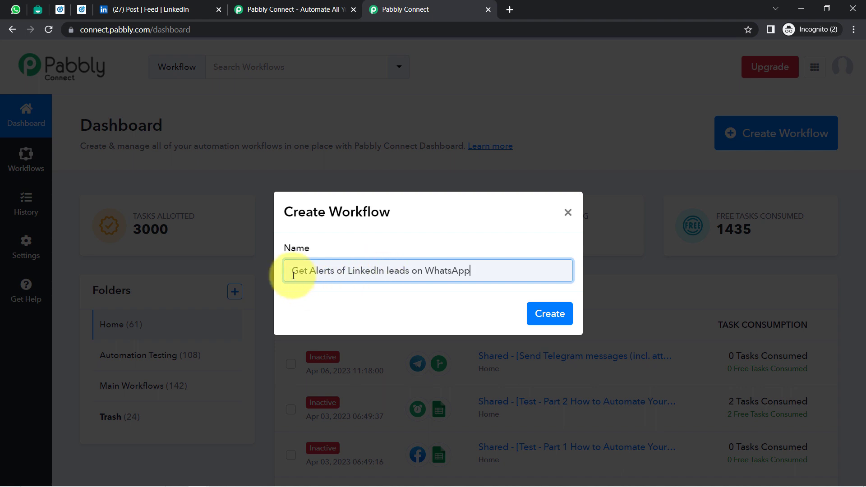
{"action": "left_click_drag", "start_coordinate": [321, 271], "coordinate": [420, 277]}
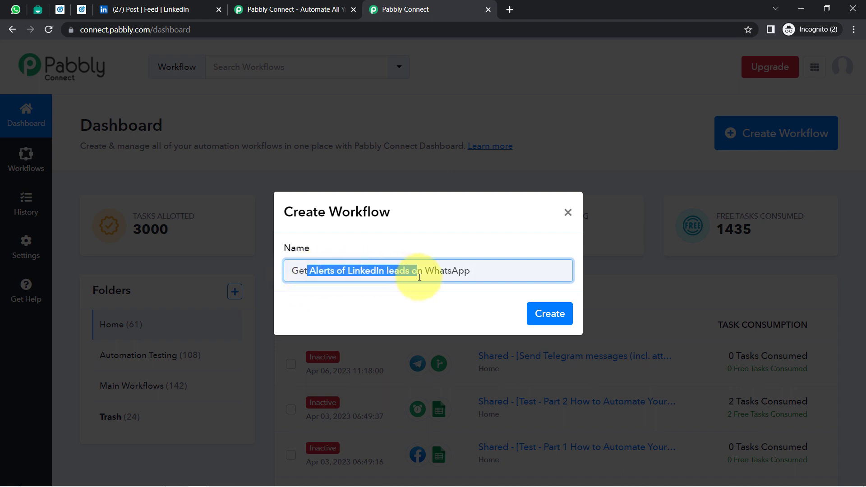
{"action": "left_click", "coordinate": [438, 278]}
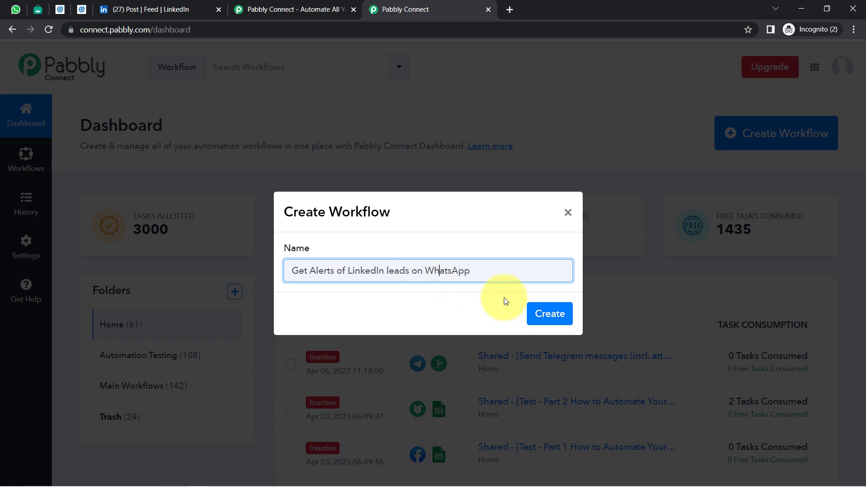
{"action": "left_click", "coordinate": [535, 313]}
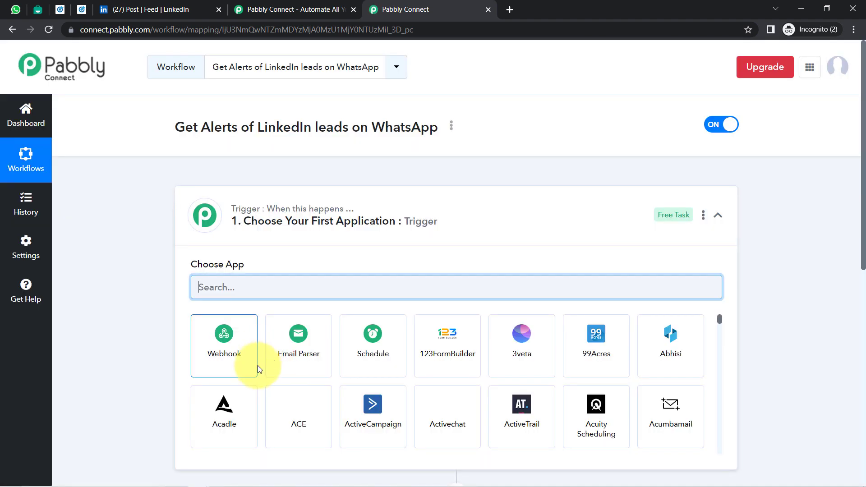
- Search the trigger apps for "linked" and choose LinkedIn Lead Gen Forms as the workflow's trigger application
{"action": "left_click", "coordinate": [287, 222]}
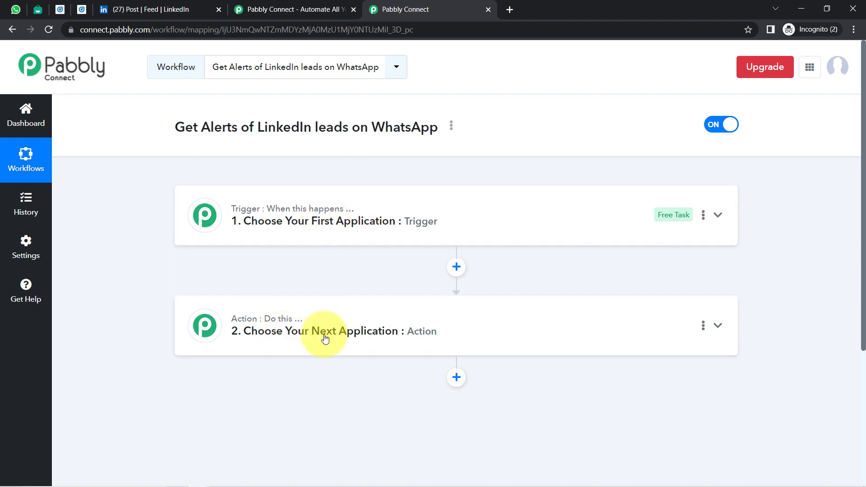
{"action": "mouse_move", "coordinate": [278, 323]}
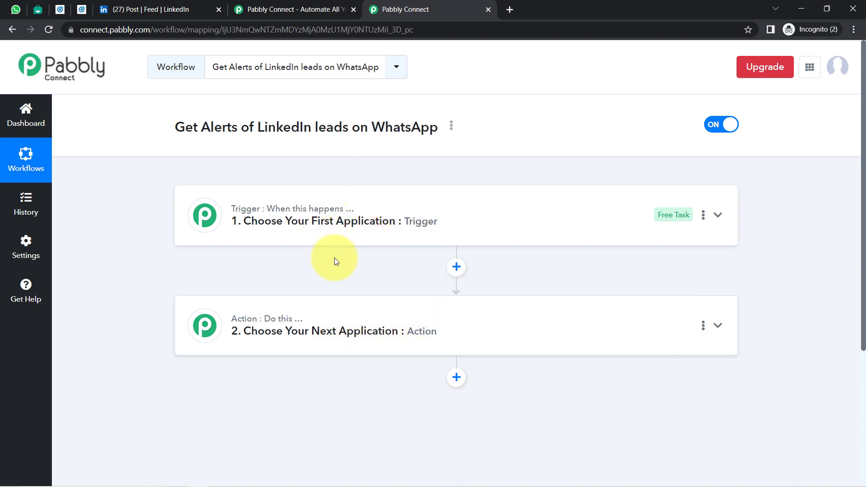
{"action": "left_click", "coordinate": [328, 226]}
{"action": "left_click", "coordinate": [212, 287]}
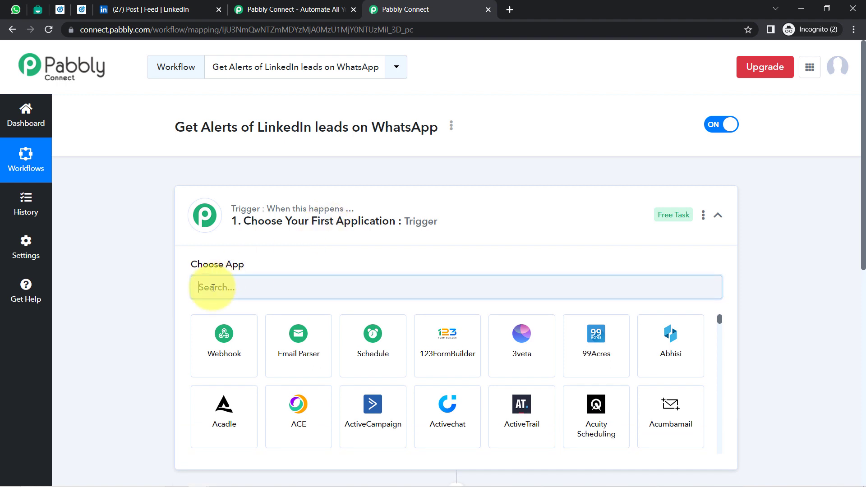
{"action": "left_click_drag", "start_coordinate": [197, 134], "coordinate": [335, 127]}
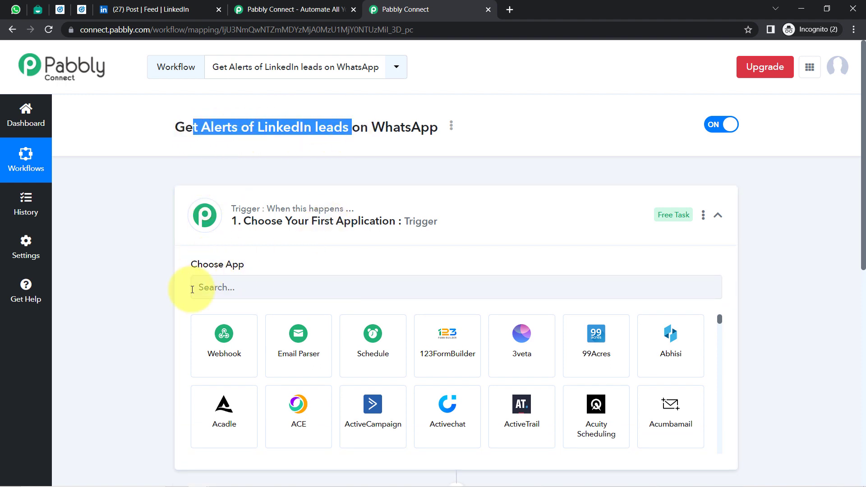
{"action": "left_click", "coordinate": [206, 292]}
{"action": "type", "text": "linked"}
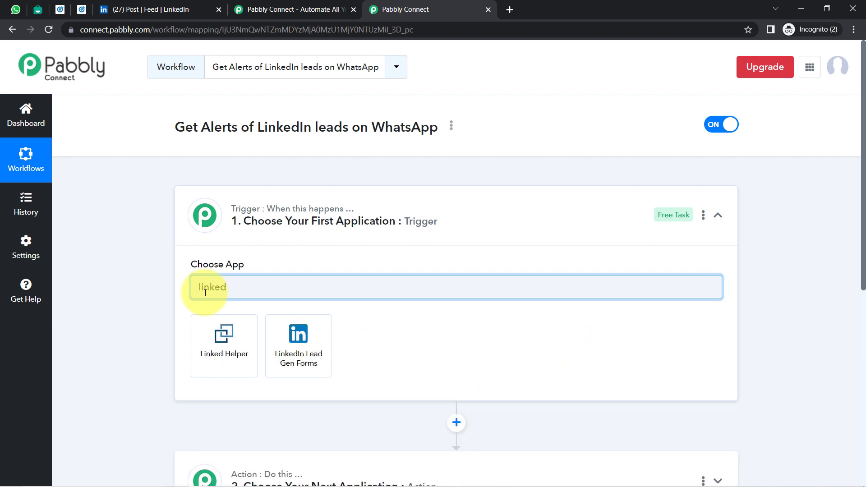
{"action": "left_click", "coordinate": [295, 361]}
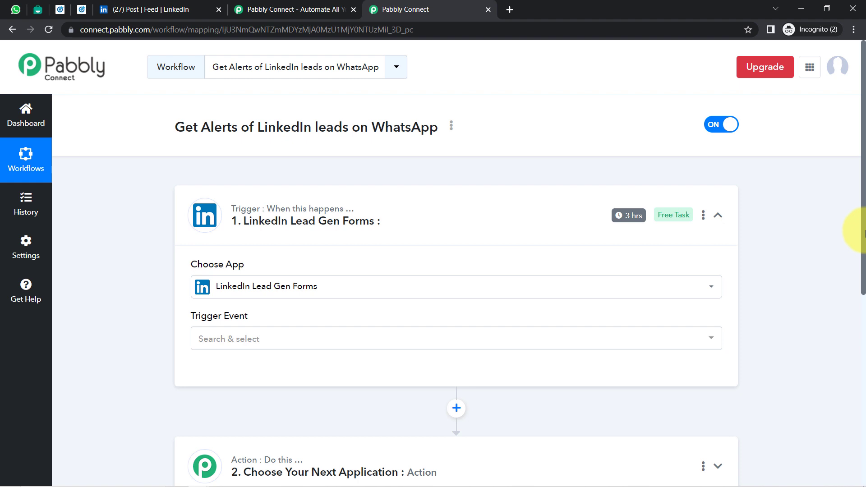
- Search the action apps for "inter" and choose Interakt as the workflow's action application
{"action": "scroll", "coordinate": [864, 234], "scroll_direction": "down", "scroll_amount": 5}
{"action": "left_click", "coordinate": [332, 268]}
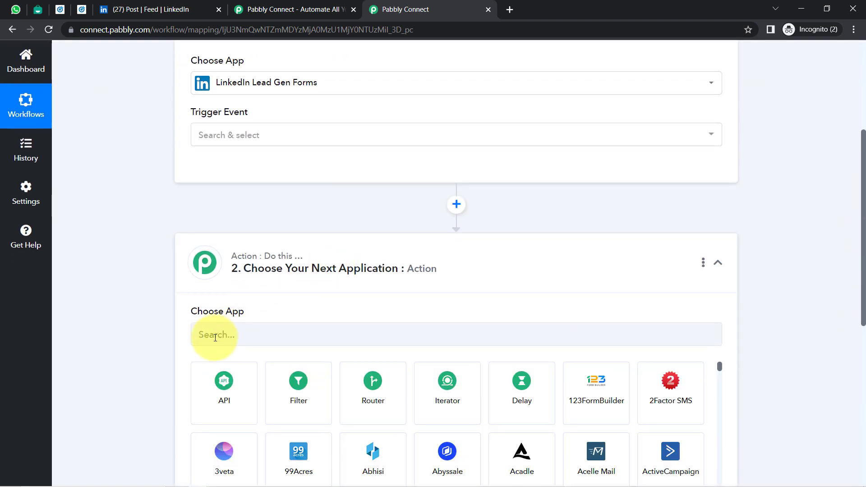
{"action": "left_click", "coordinate": [212, 334]}
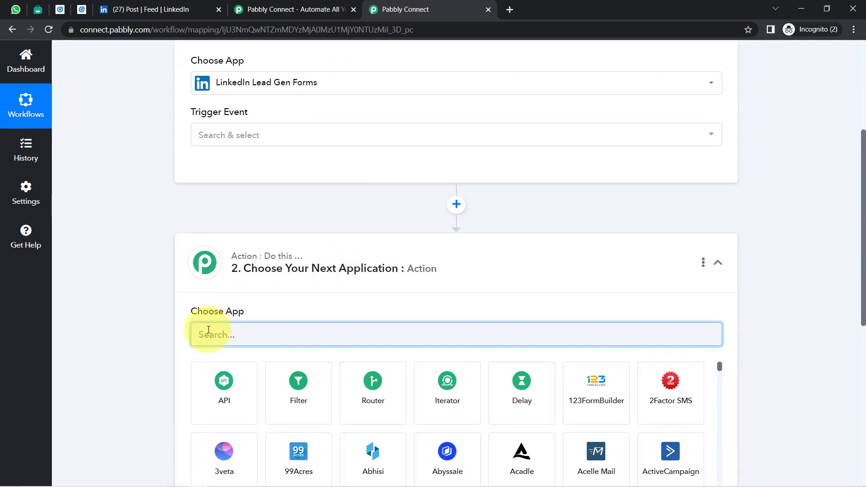
{"action": "type", "text": "inter"}
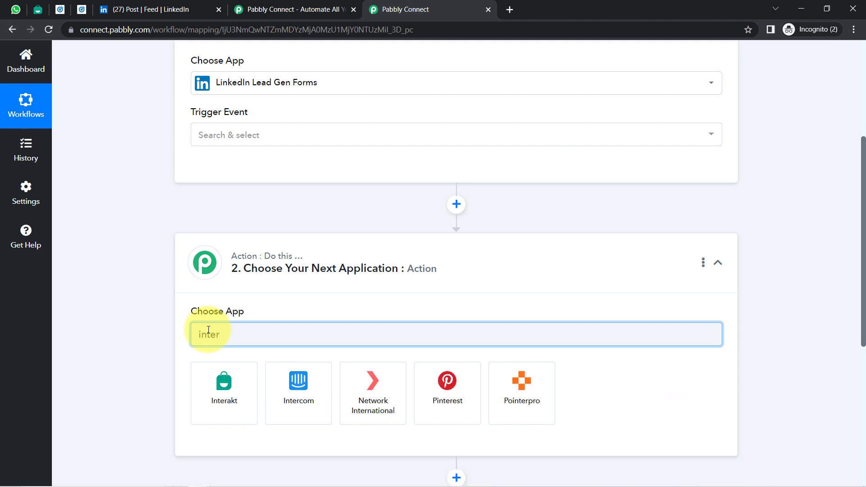
{"action": "left_click", "coordinate": [222, 378]}
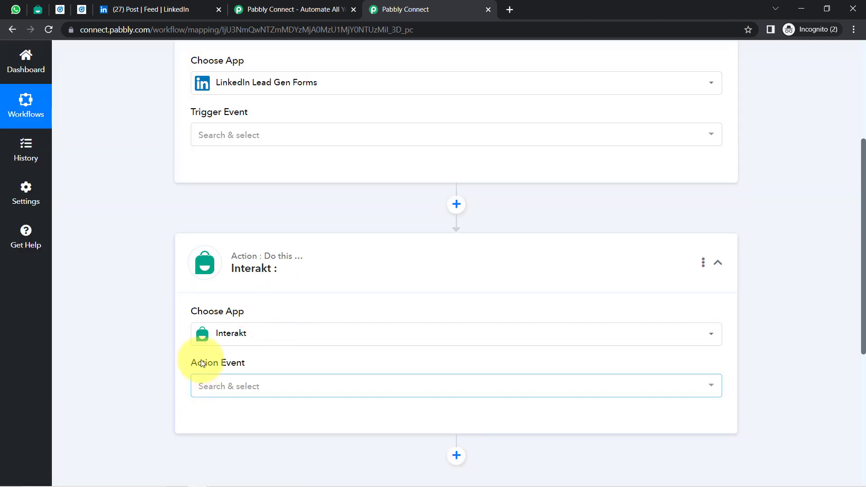
- Set the LinkedIn trigger event to New Lead Gen Form Response and open its account connection settings
{"action": "left_click_drag", "start_coordinate": [864, 270], "coordinate": [853, 155]}
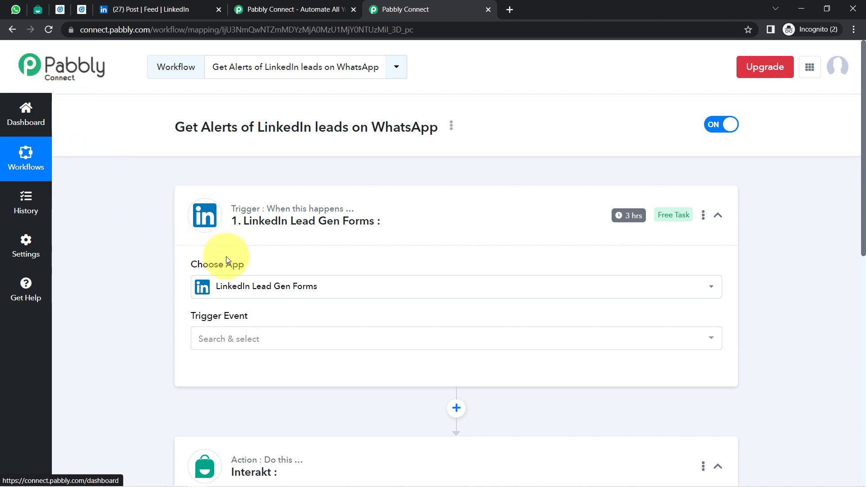
{"action": "left_click", "coordinate": [216, 339]}
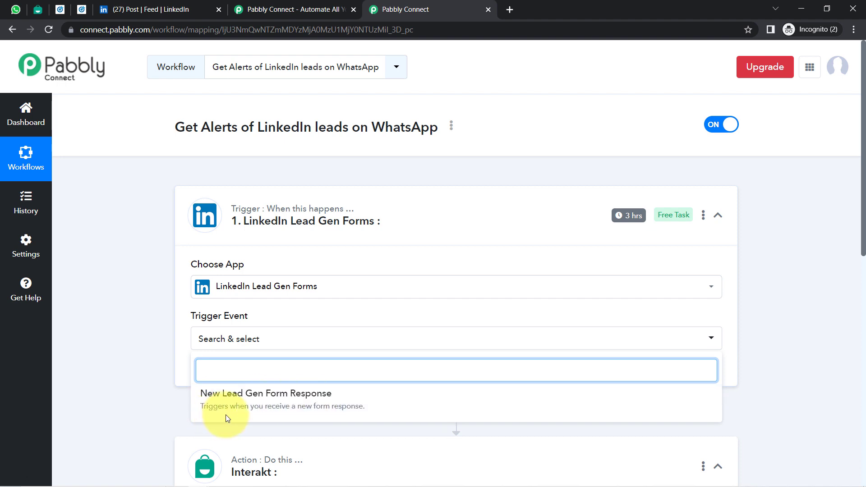
{"action": "left_click", "coordinate": [285, 405]}
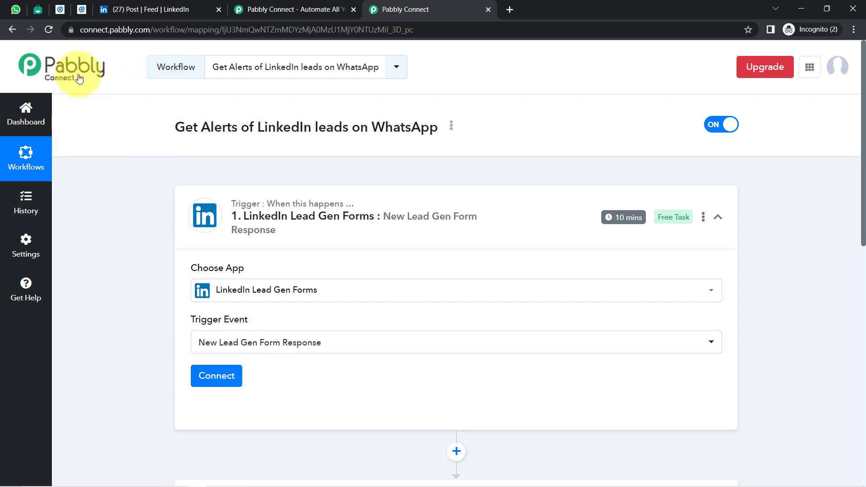
{"action": "left_click", "coordinate": [218, 377]}
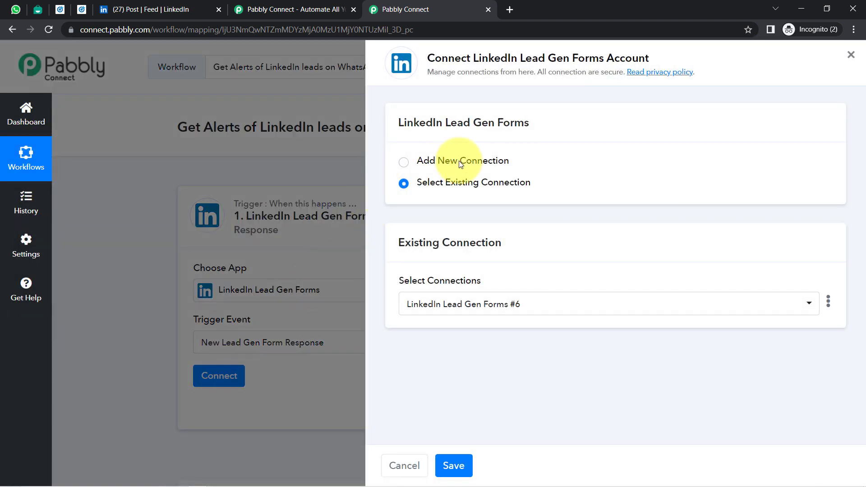
{"action": "left_click", "coordinate": [462, 162]}
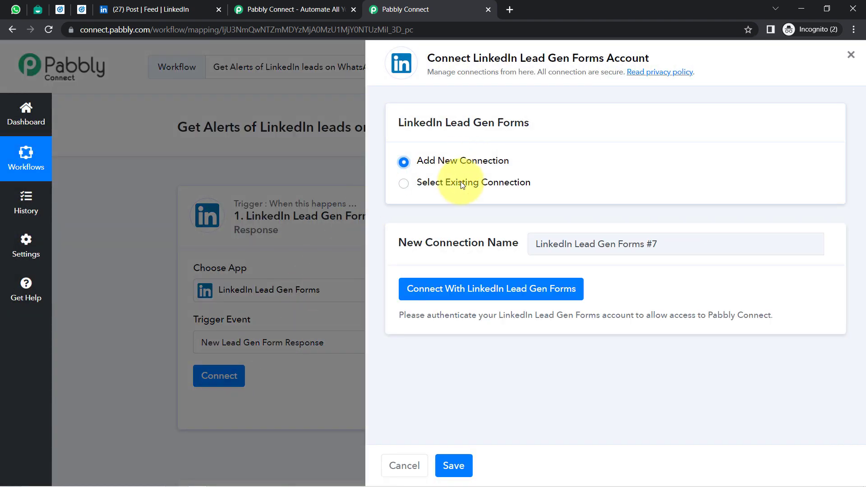
{"action": "left_click", "coordinate": [463, 289]}
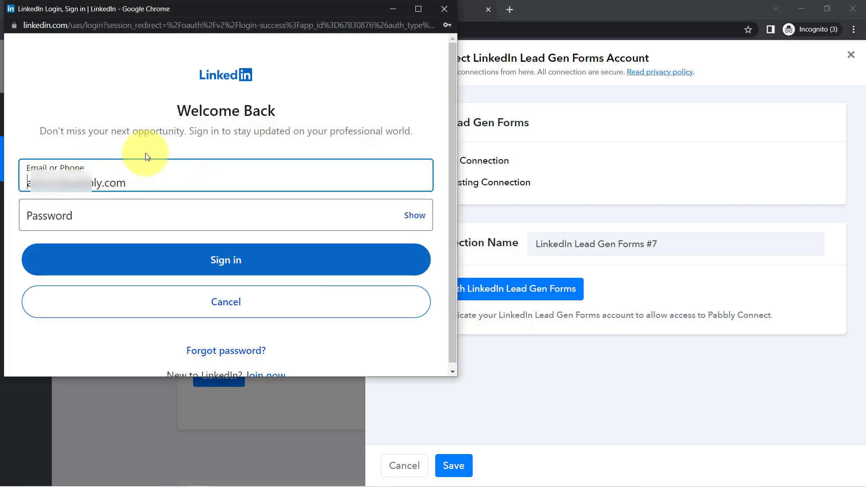
{"action": "left_click", "coordinate": [445, 9]}
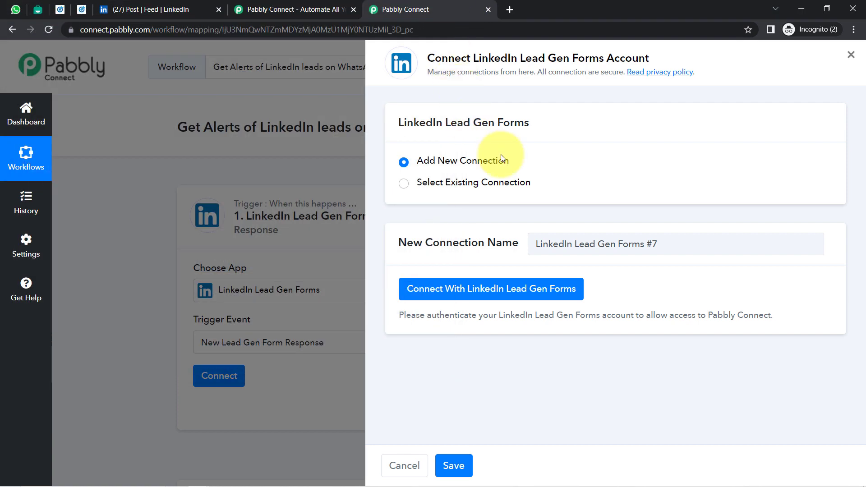
- Connect the LinkedIn trigger through the existing connection LinkedIn Lead Gen Forms #6 and save it
{"action": "left_click", "coordinate": [483, 186]}
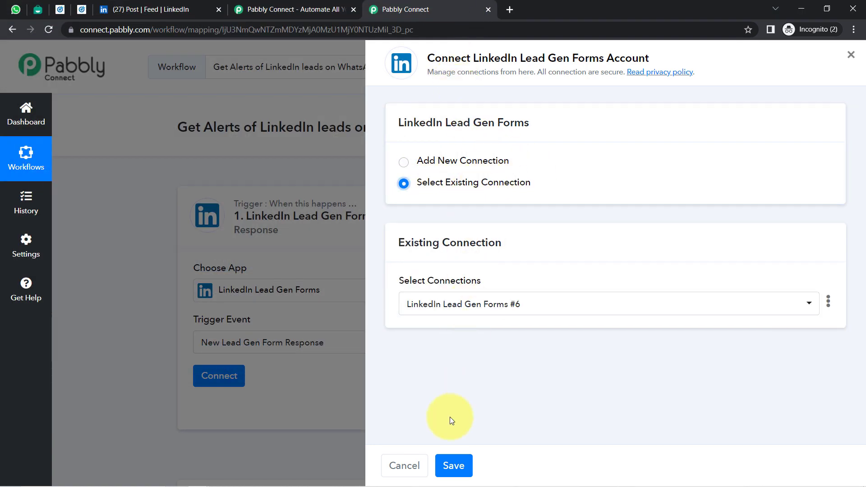
{"action": "left_click", "coordinate": [448, 470]}
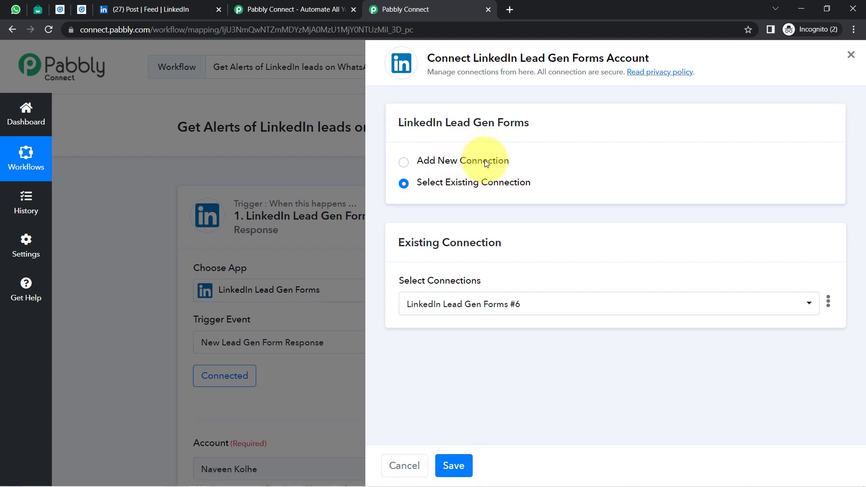
{"action": "left_click", "coordinate": [454, 466]}
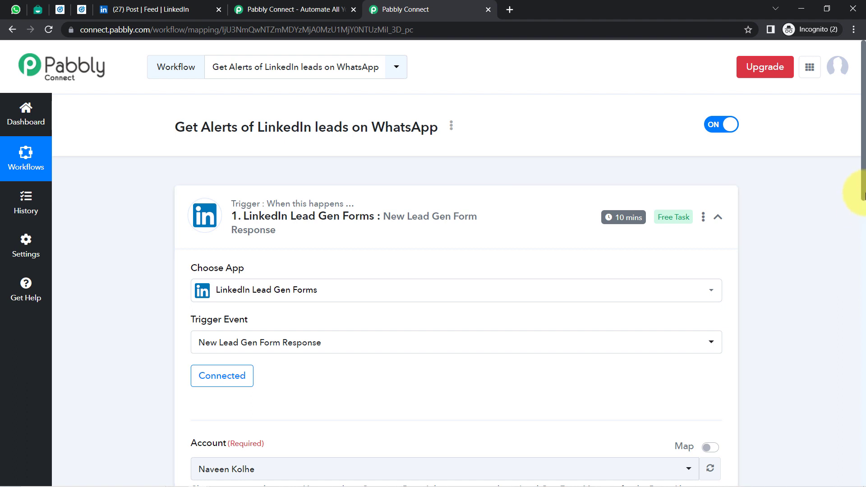
- Review the trigger's sponsored account and lead form options, and compare them with the Lead Gen Forms in LinkedIn Campaign Manager
{"action": "left_click_drag", "start_coordinate": [863, 195], "coordinate": [851, 320]}
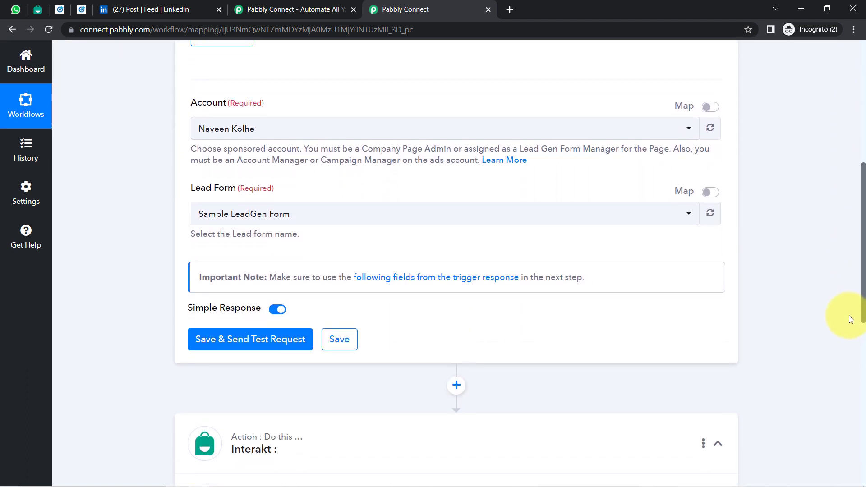
{"action": "left_click", "coordinate": [253, 128]}
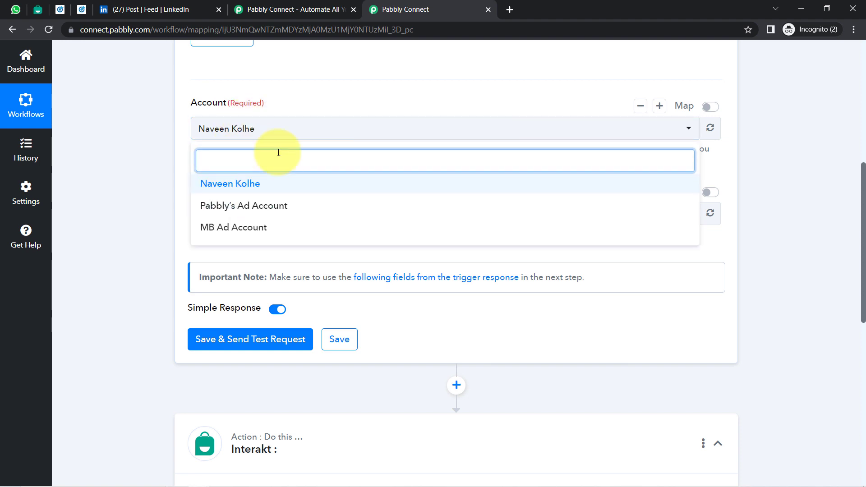
{"action": "left_click", "coordinate": [150, 180]}
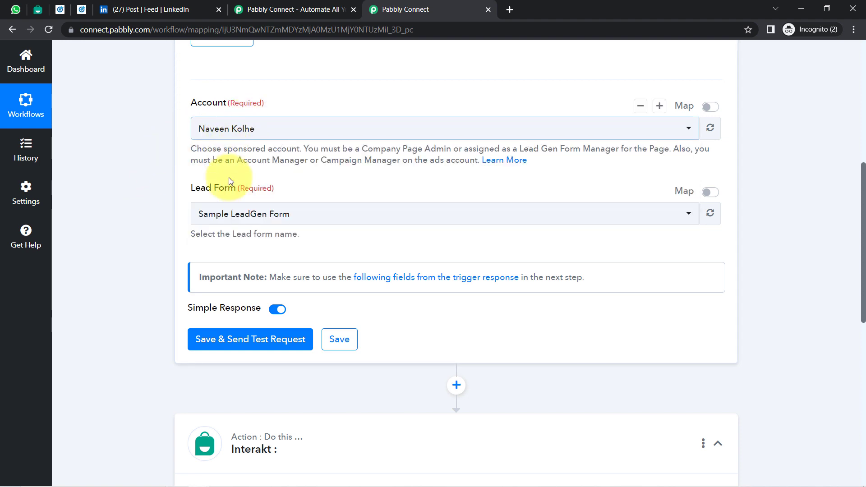
{"action": "left_click", "coordinate": [228, 223]}
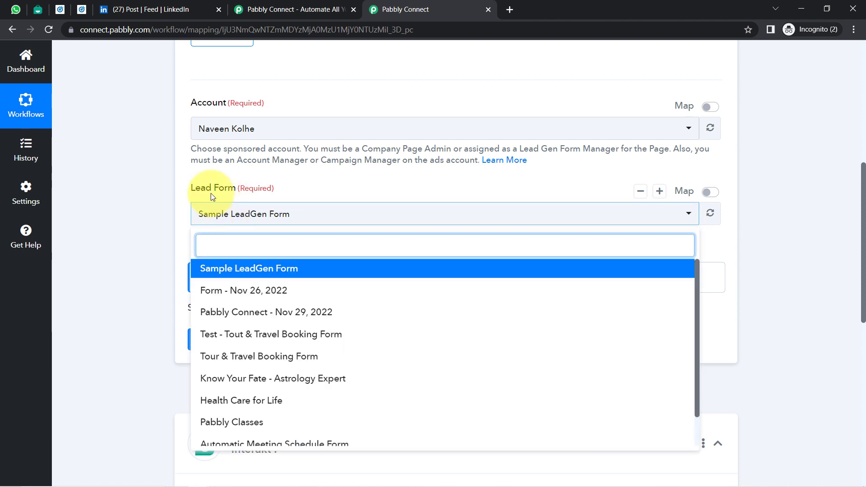
{"action": "left_click", "coordinate": [82, 9]}
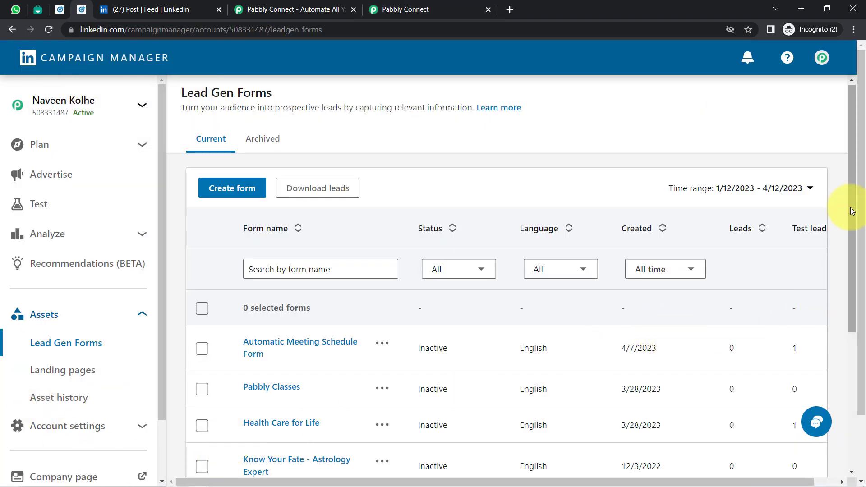
{"action": "left_click_drag", "start_coordinate": [859, 213], "coordinate": [851, 310]}
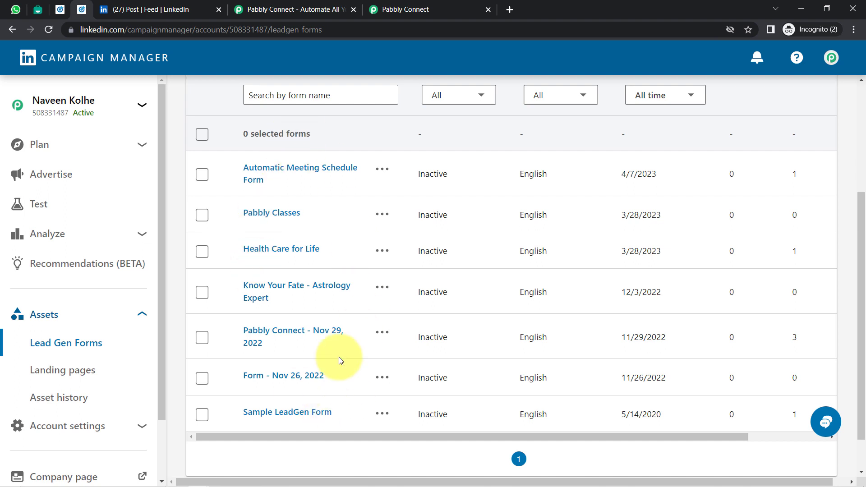
{"action": "left_click_drag", "start_coordinate": [419, 4], "coordinate": [149, 7]}
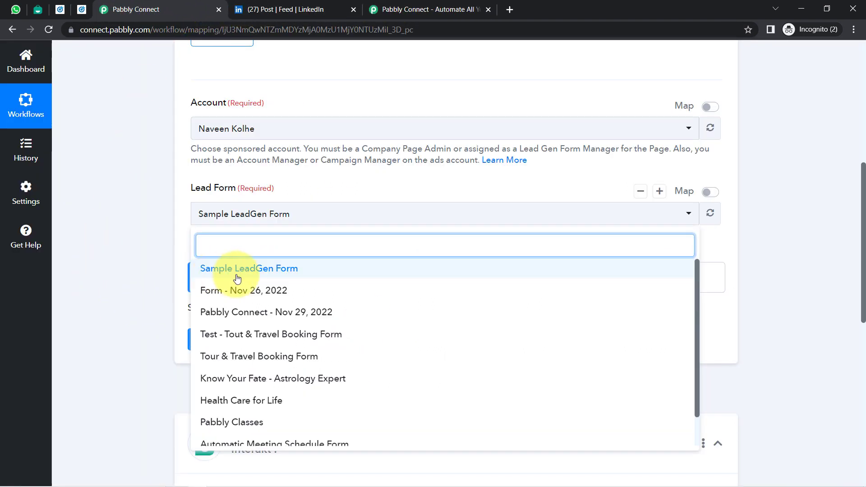
- Choose Sample LeadGen Form as the trigger's lead form and save it with a test request
{"action": "left_click", "coordinate": [269, 269]}
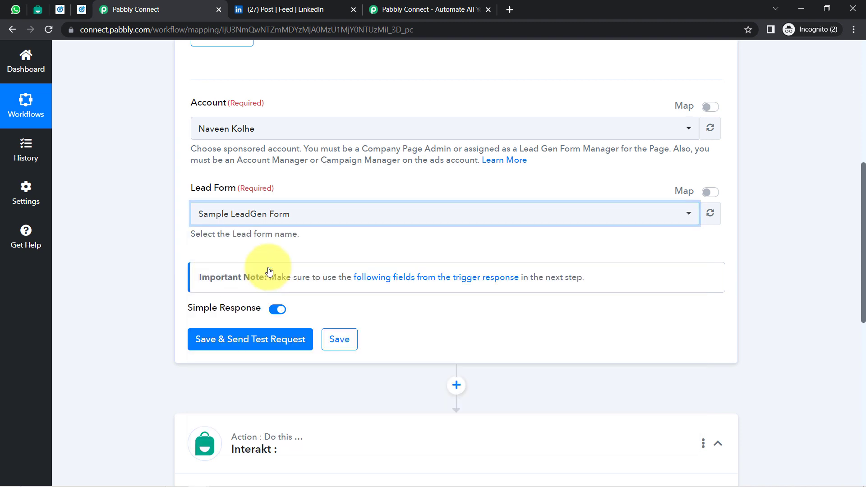
{"action": "left_click", "coordinate": [218, 341]}
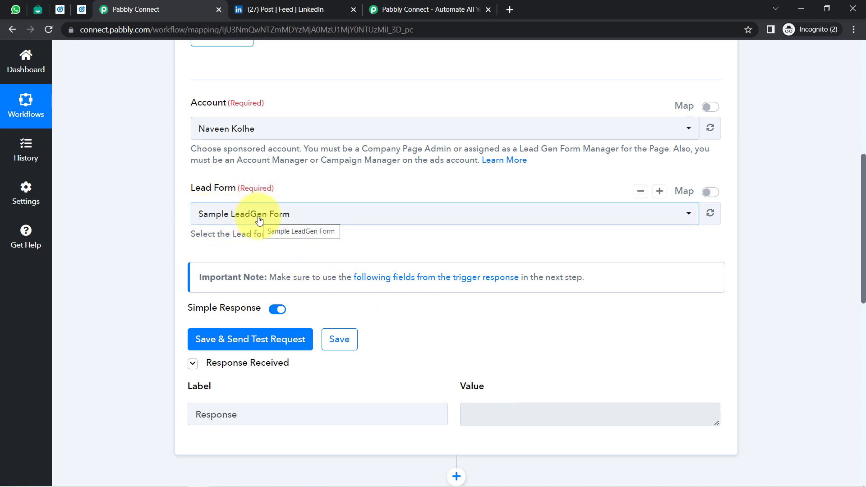
- In LinkedIn Campaign Manager, open the SEO & Digital Marketing Services ad of the campaign "Lead generation - Apr 5, 2023"
{"action": "left_click", "coordinate": [60, 12]}
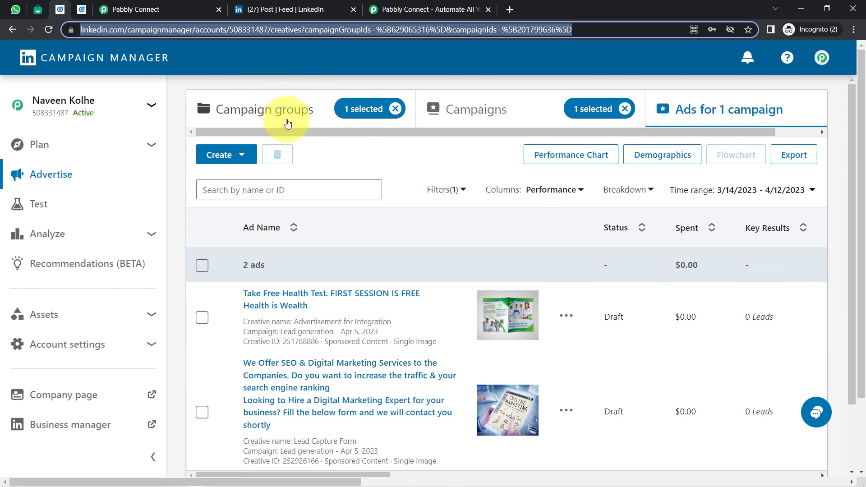
{"action": "left_click", "coordinate": [468, 124]}
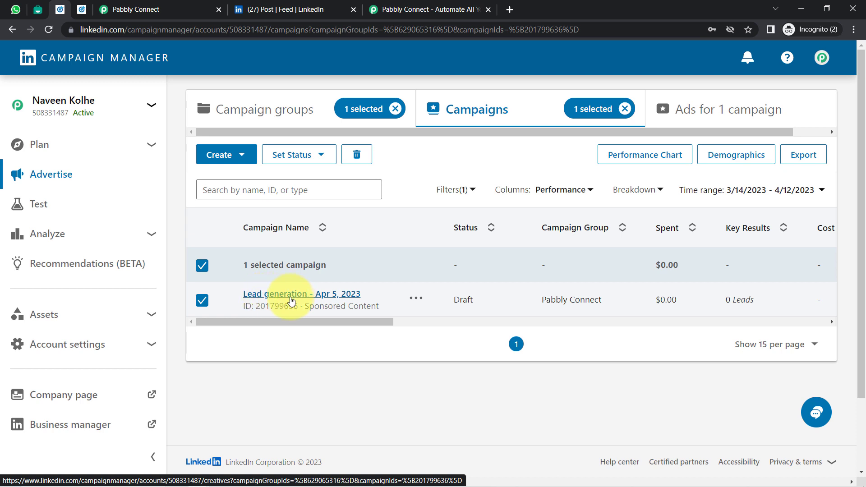
{"action": "left_click", "coordinate": [291, 294]}
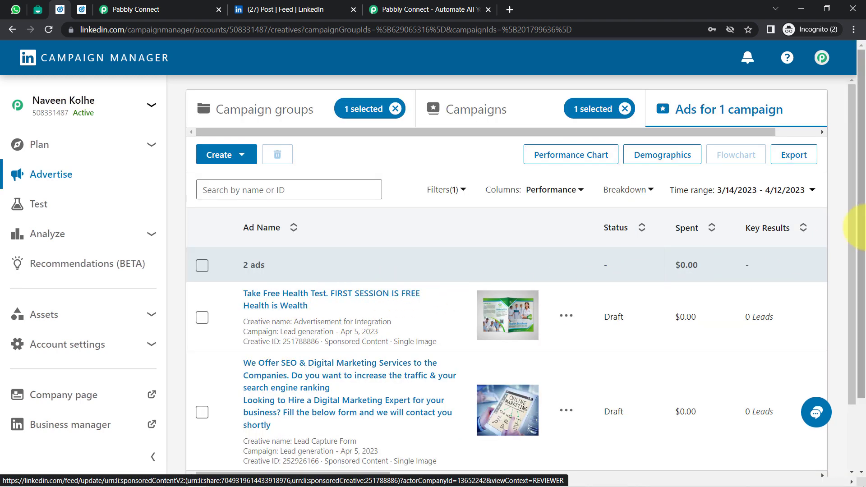
{"action": "left_click_drag", "start_coordinate": [851, 226], "coordinate": [837, 304]}
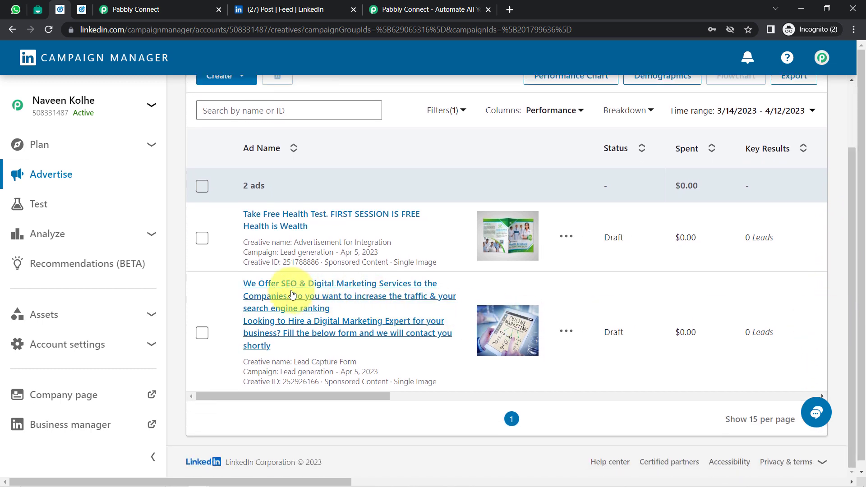
{"action": "left_click", "coordinate": [275, 300]}
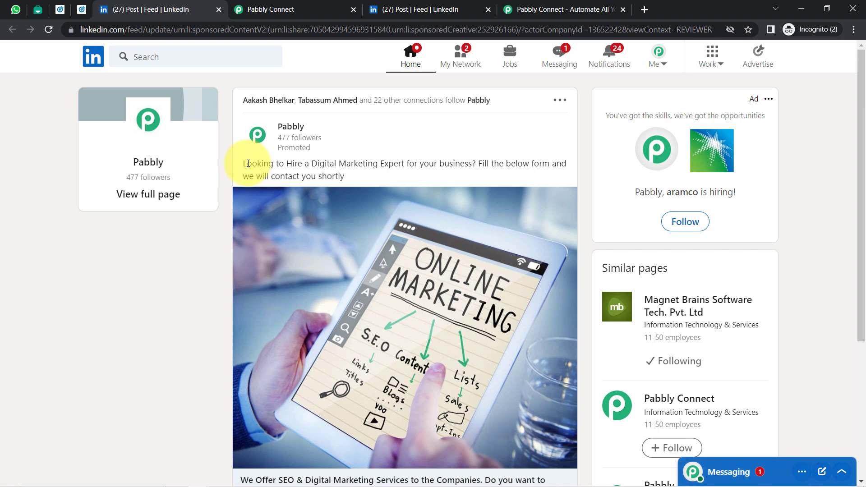
- Examine the ad's introductory text and open its Get Quote lead form at the Email address field
{"action": "left_click_drag", "start_coordinate": [248, 163], "coordinate": [336, 178]}
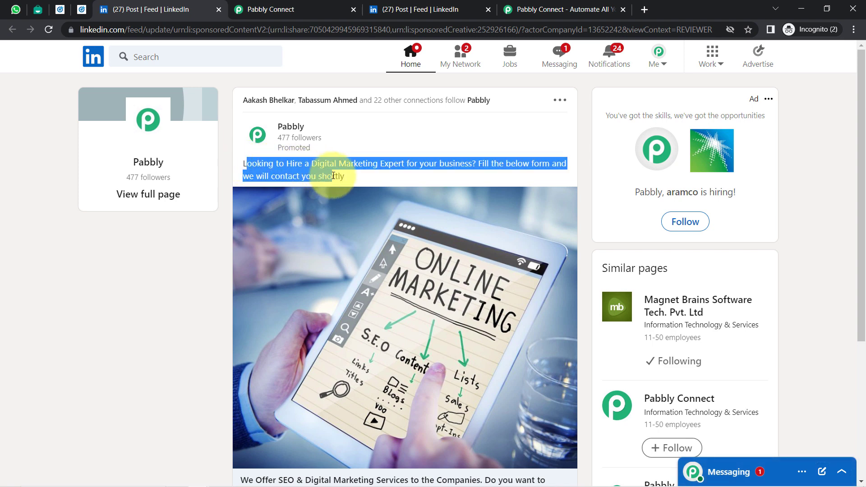
{"action": "left_click", "coordinate": [337, 178]}
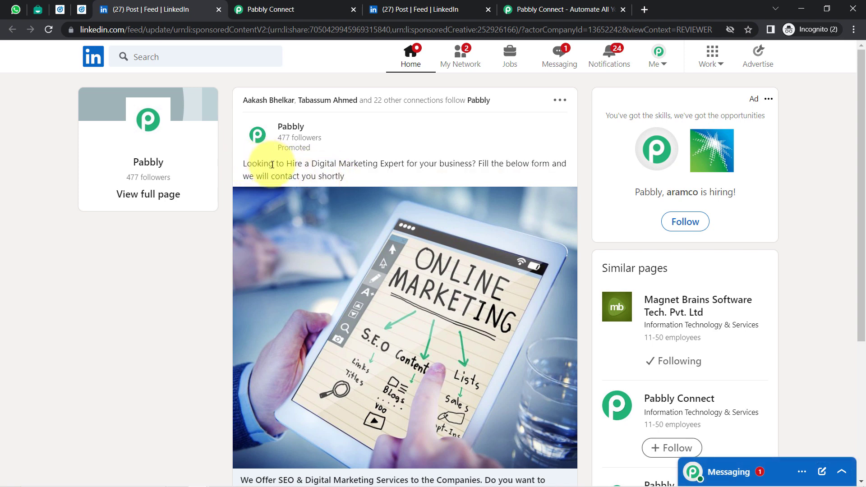
{"action": "left_click_drag", "start_coordinate": [272, 165], "coordinate": [538, 163]}
{"action": "left_click_drag", "start_coordinate": [276, 176], "coordinate": [851, 151]}
{"action": "scroll", "coordinate": [845, 277], "scroll_direction": "down", "scroll_amount": 4}
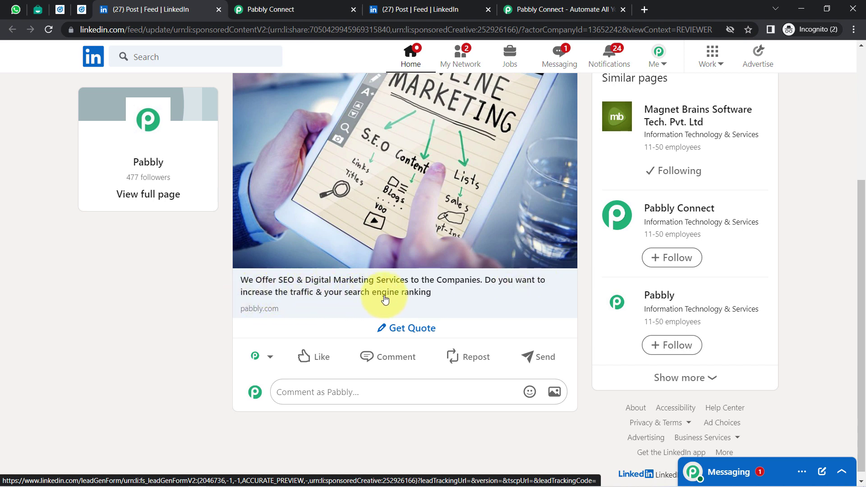
{"action": "left_click", "coordinate": [400, 329]}
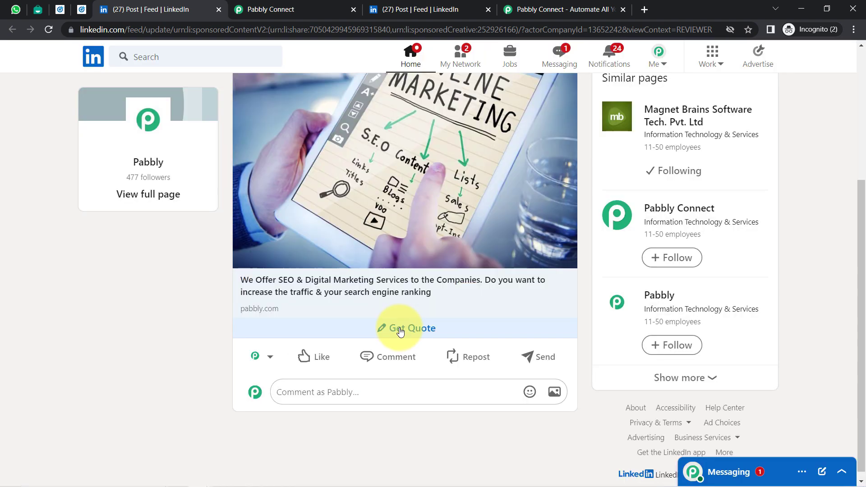
{"action": "left_click", "coordinate": [400, 329]}
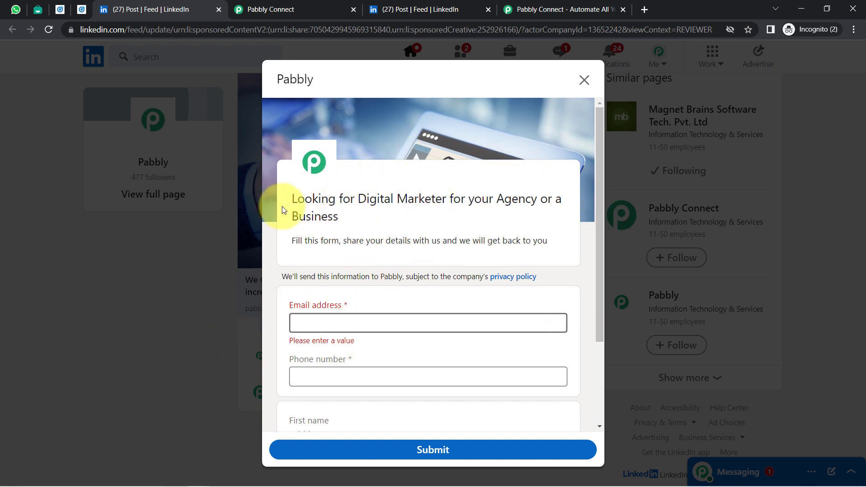
{"action": "left_click", "coordinate": [317, 327]}
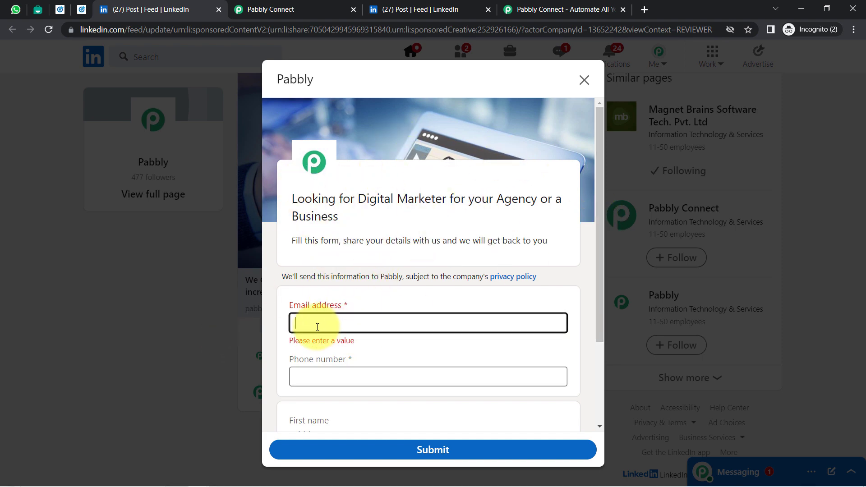
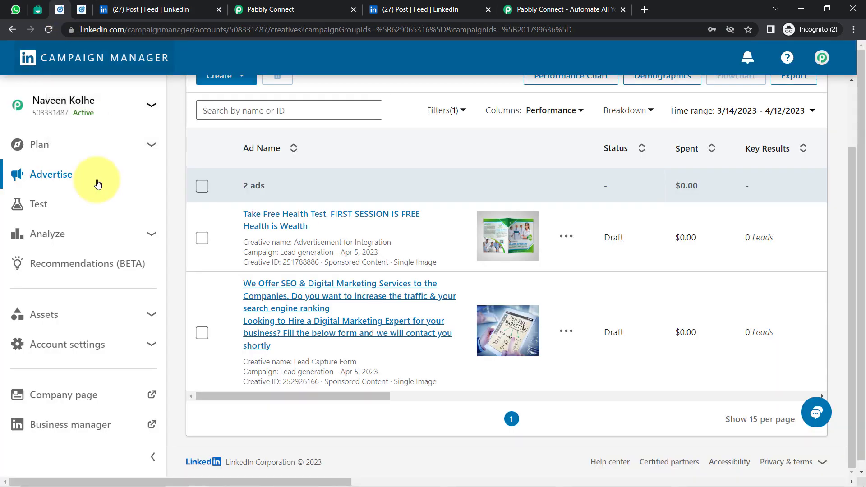
- Open the intro of the LinkedIn profile for editing and examine its first name and last name fields
{"action": "left_click", "coordinate": [268, 300]}
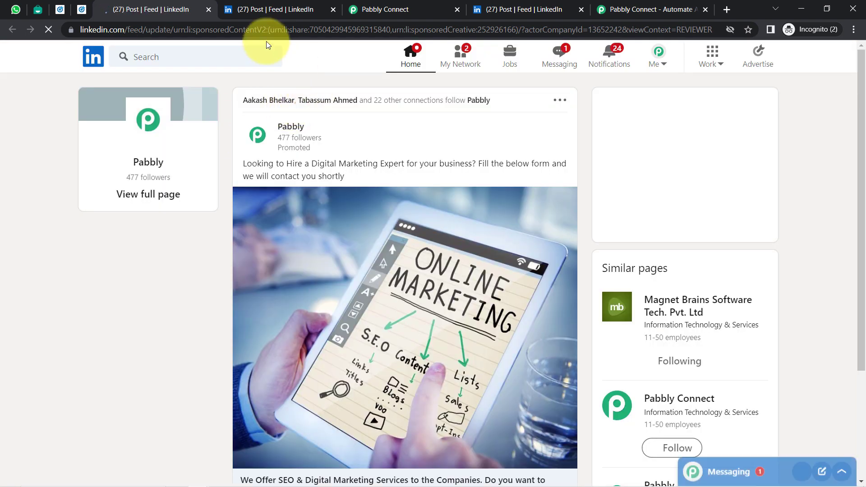
{"action": "left_click", "coordinate": [650, 69]}
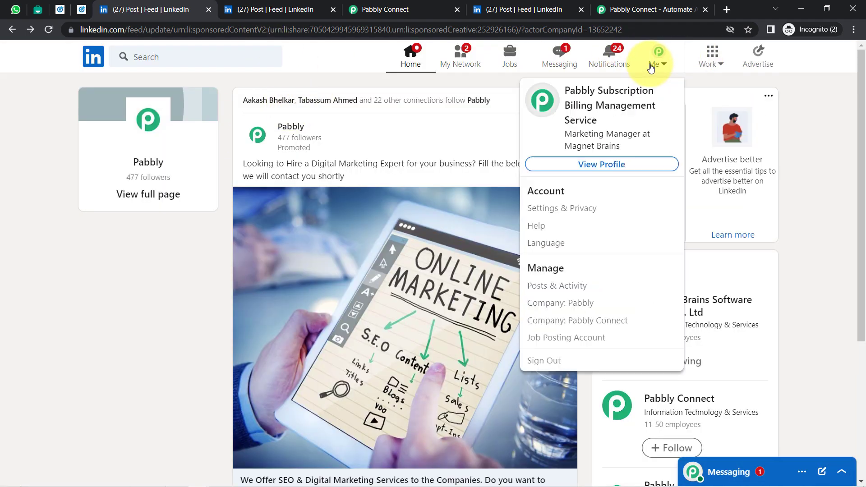
{"action": "left_click", "coordinate": [585, 171]}
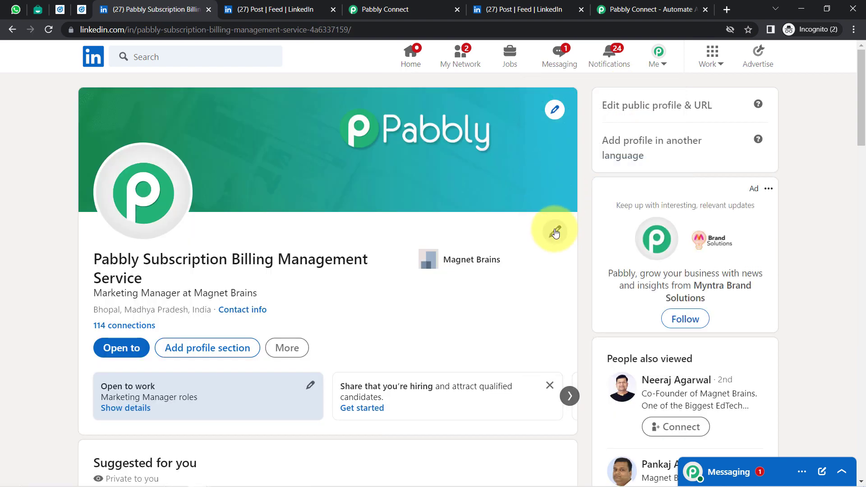
{"action": "left_click", "coordinate": [555, 231]}
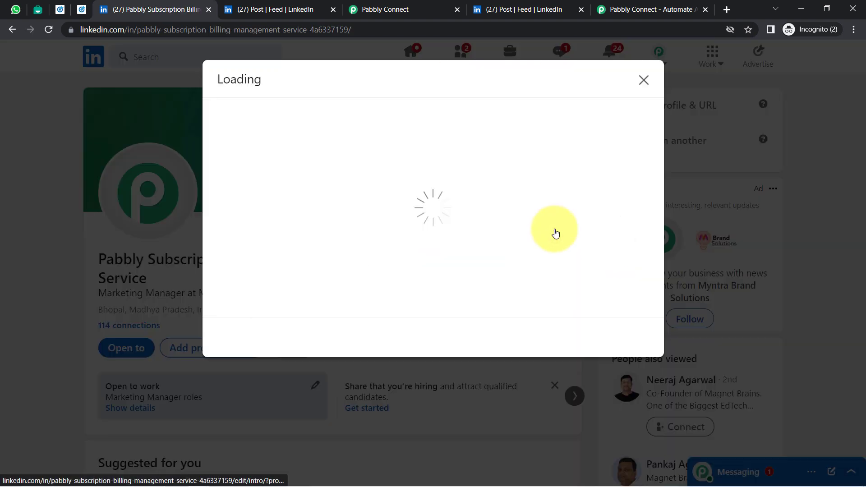
{"action": "left_click", "coordinate": [230, 204]}
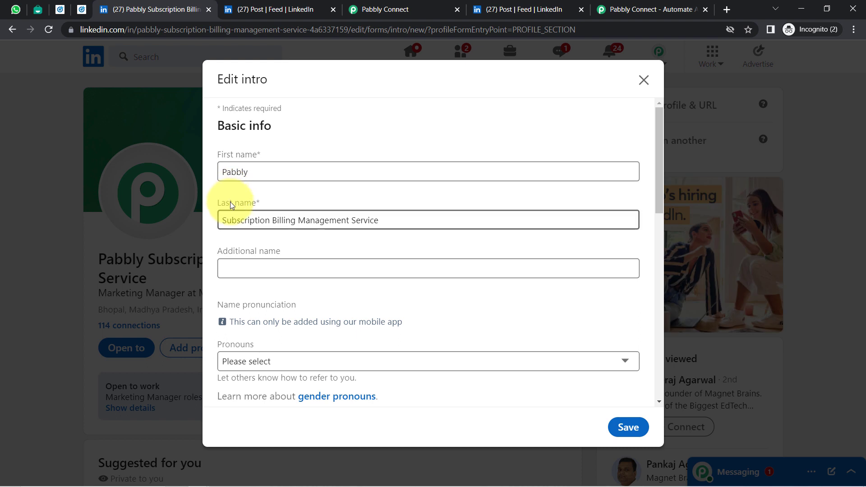
{"action": "left_click_drag", "start_coordinate": [227, 172], "coordinate": [248, 172]}
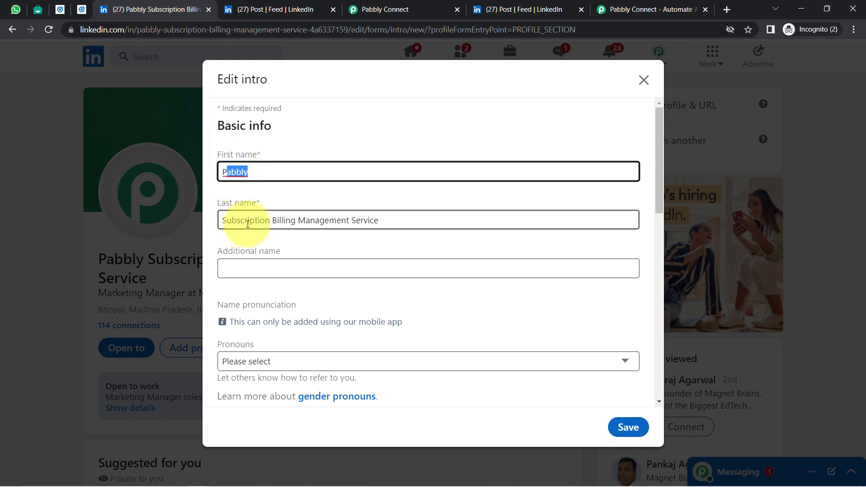
{"action": "left_click_drag", "start_coordinate": [247, 224], "coordinate": [375, 217]}
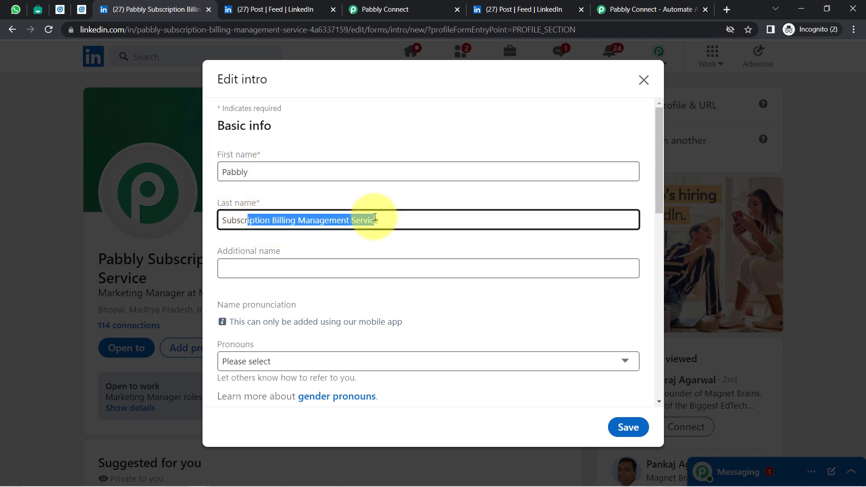
{"action": "left_click", "coordinate": [375, 218]}
{"action": "left_click_drag", "start_coordinate": [230, 204], "coordinate": [287, 198]}
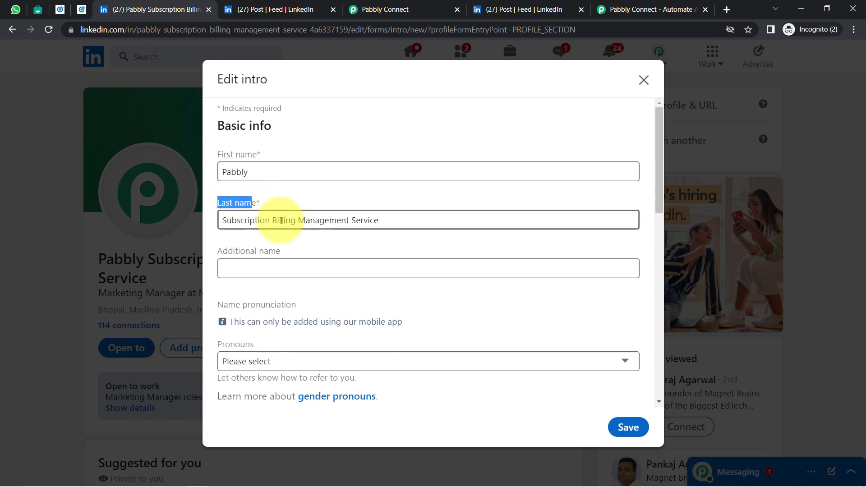
- Examine the name values entered in the profile's Edit intro form, highlighting the first name and the full last name
{"action": "left_click", "coordinate": [247, 177]}
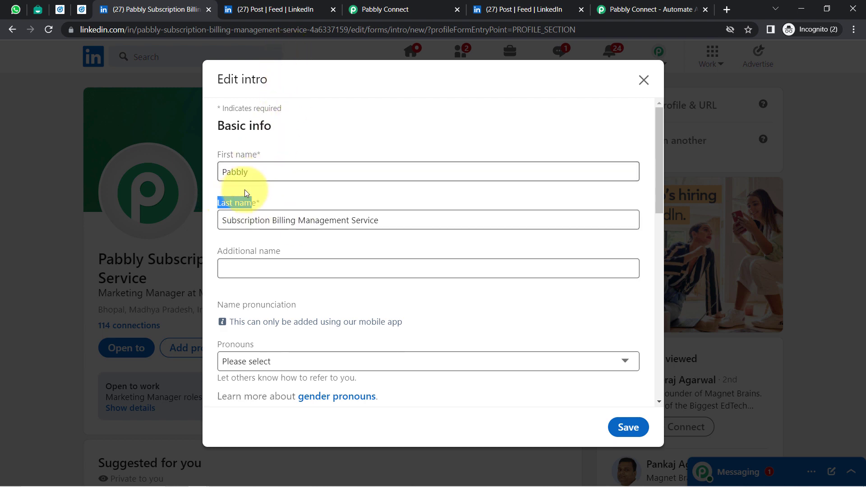
{"action": "double_click", "coordinate": [247, 177]}
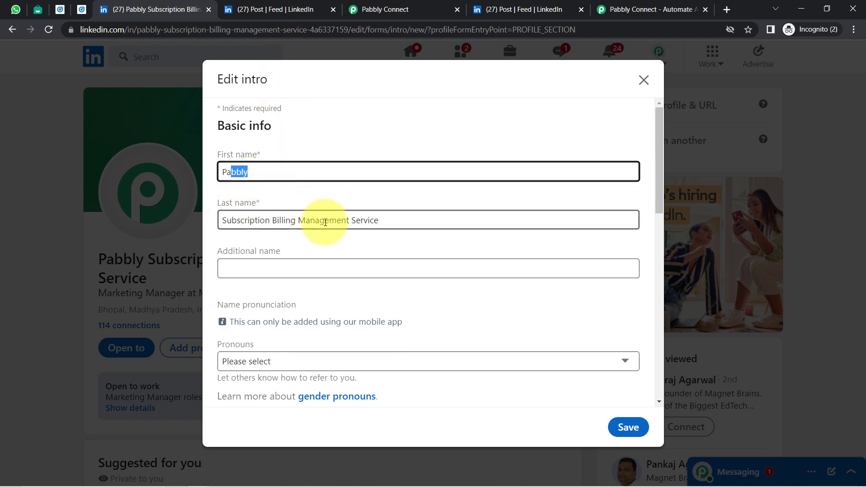
{"action": "left_click_drag", "start_coordinate": [330, 220], "coordinate": [236, 230]}
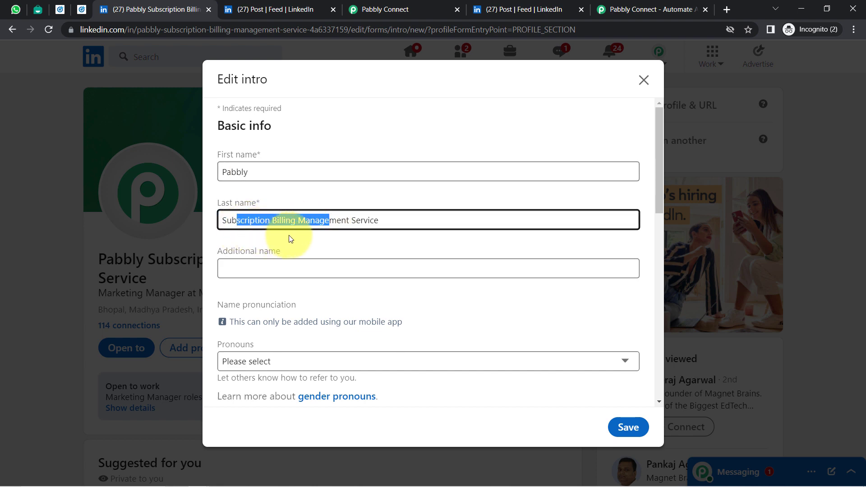
{"action": "left_click", "coordinate": [349, 219]}
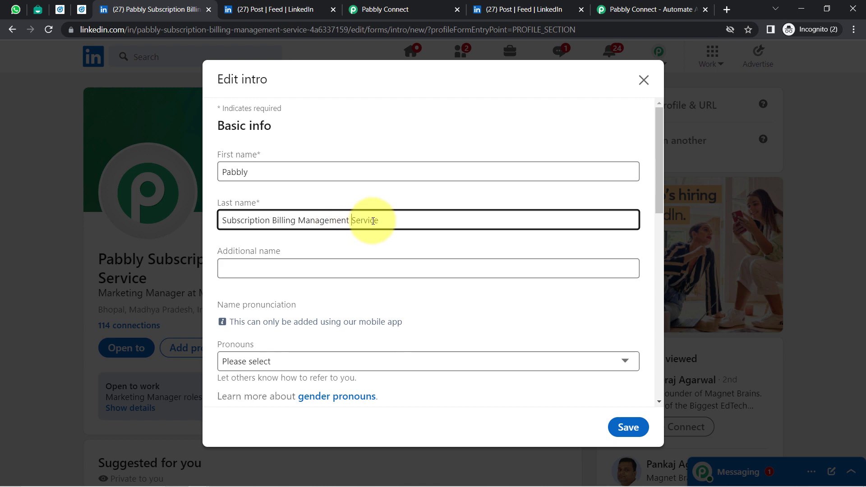
{"action": "left_click_drag", "start_coordinate": [377, 220], "coordinate": [207, 218]}
{"action": "left_click_drag", "start_coordinate": [251, 172], "coordinate": [185, 179]}
- Submit the ad's prefilled lead form on LinkedIn and send a test request from the Pabbly Connect trigger again
{"action": "left_click", "coordinate": [248, 4]}
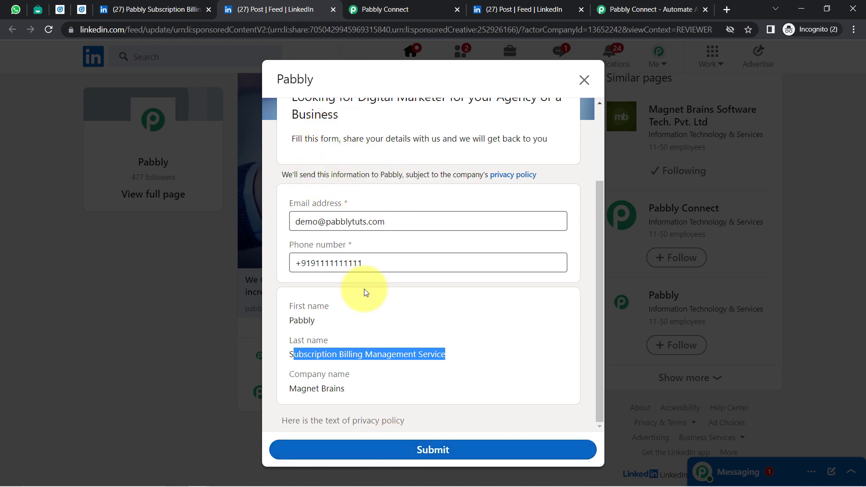
{"action": "left_click", "coordinate": [431, 453]}
{"action": "left_click", "coordinate": [379, 10]}
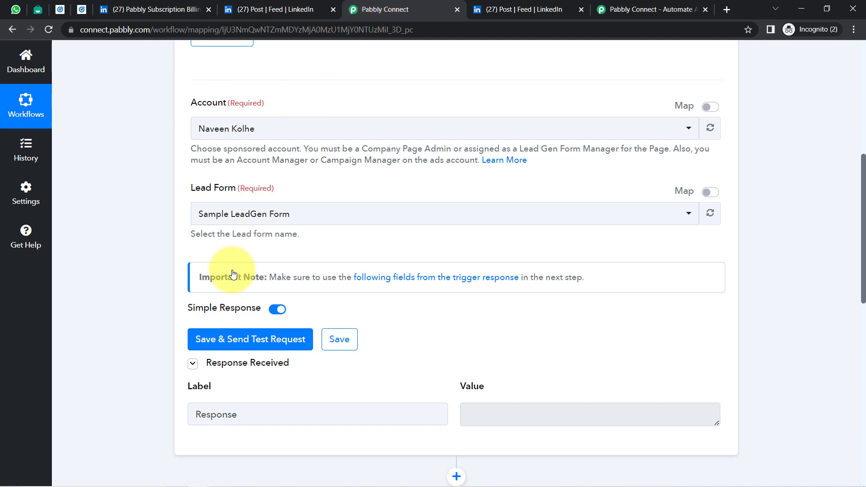
{"action": "left_click", "coordinate": [218, 339]}
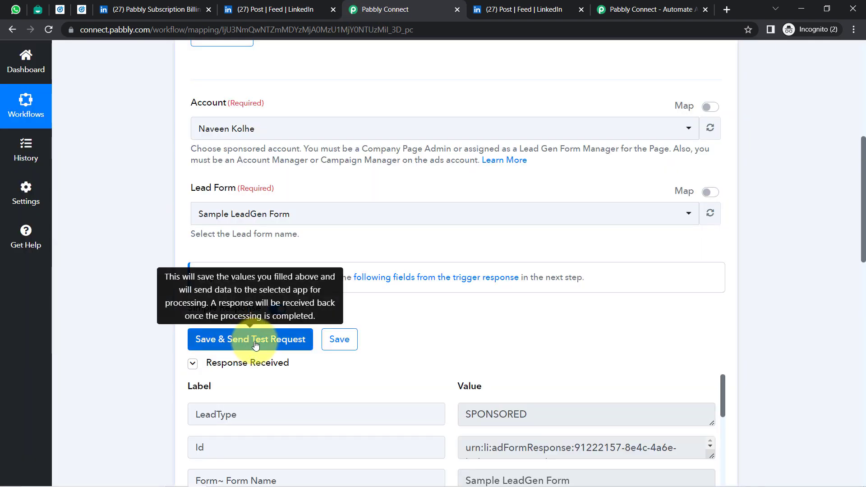
- Examine the trigger response's form name, email, phone, first name, last name and company answers, and check Campaign Manager's lead gen forms list
{"action": "left_click_drag", "start_coordinate": [864, 221], "coordinate": [864, 286]}
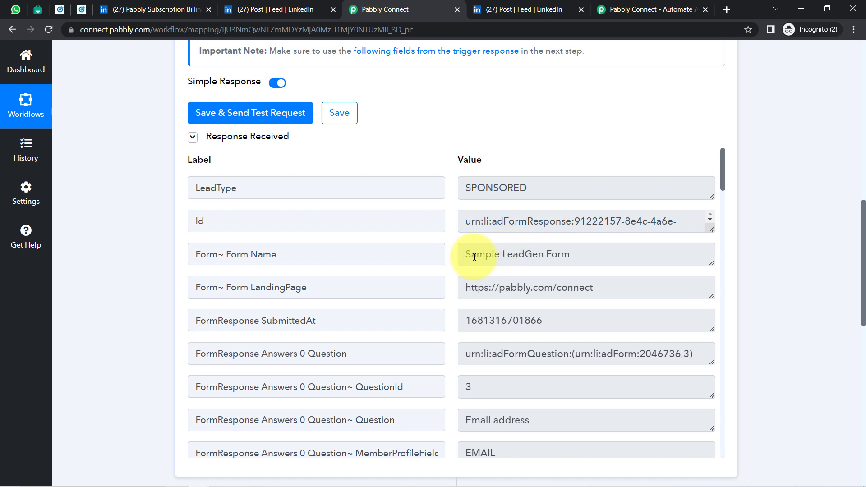
{"action": "left_click_drag", "start_coordinate": [472, 256], "coordinate": [578, 254]}
{"action": "left_click_drag", "start_coordinate": [477, 254], "coordinate": [582, 254]}
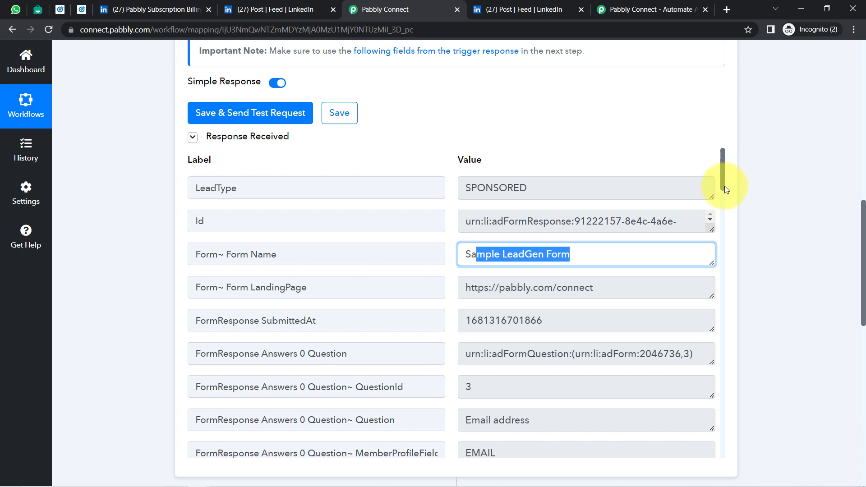
{"action": "left_click_drag", "start_coordinate": [725, 186], "coordinate": [723, 231]}
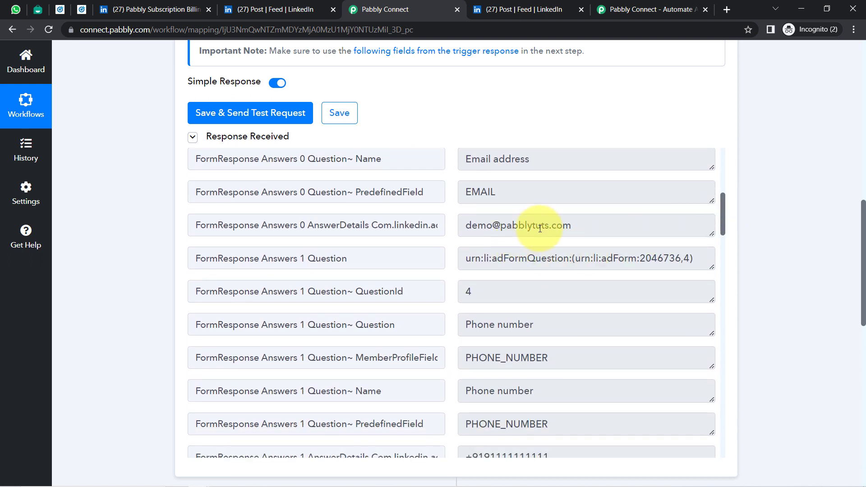
{"action": "left_click_drag", "start_coordinate": [540, 229], "coordinate": [487, 235]}
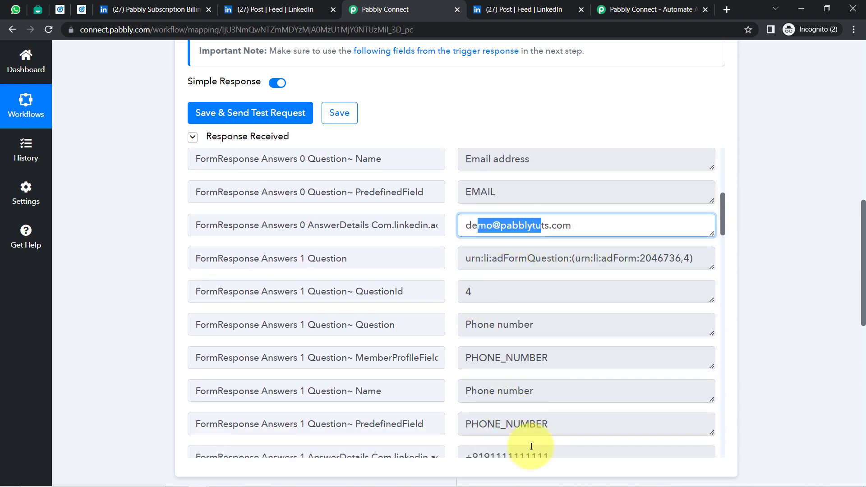
{"action": "left_click_drag", "start_coordinate": [531, 446], "coordinate": [493, 432]}
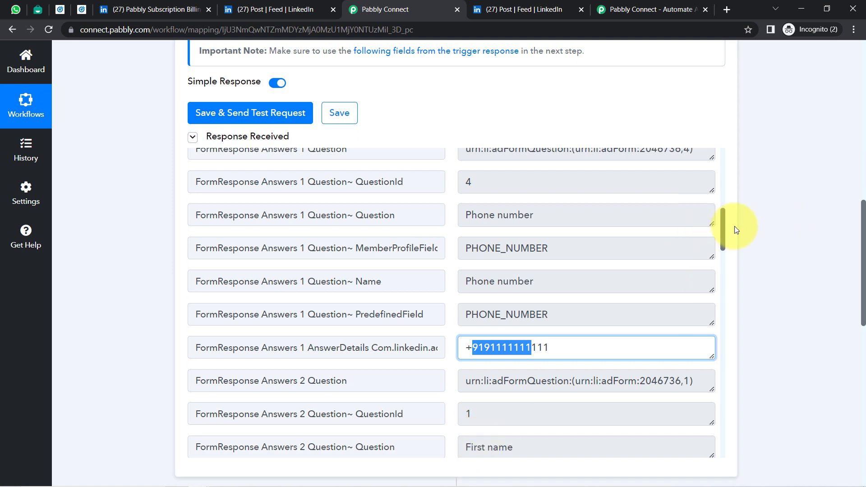
{"action": "left_click_drag", "start_coordinate": [726, 225], "coordinate": [729, 277]}
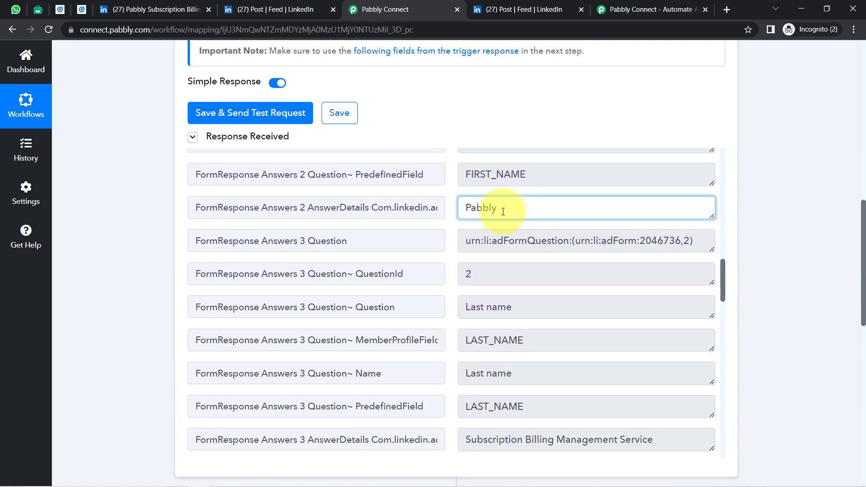
{"action": "left_click_drag", "start_coordinate": [507, 209], "coordinate": [478, 211]}
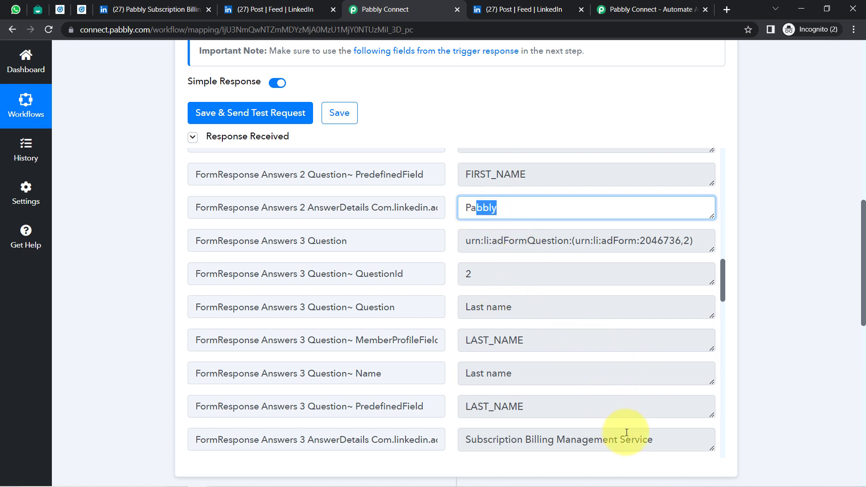
{"action": "left_click_drag", "start_coordinate": [626, 437], "coordinate": [542, 440]}
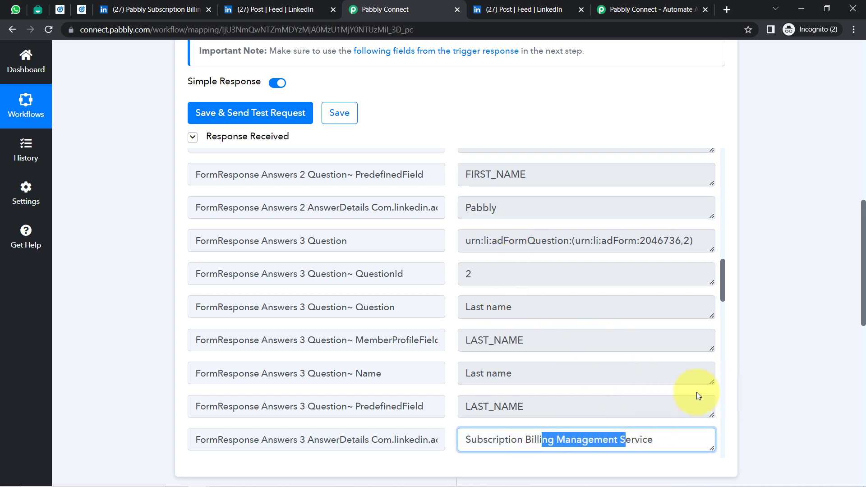
{"action": "left_click_drag", "start_coordinate": [722, 283], "coordinate": [717, 332]}
{"action": "left_click_drag", "start_coordinate": [566, 298], "coordinate": [462, 296]}
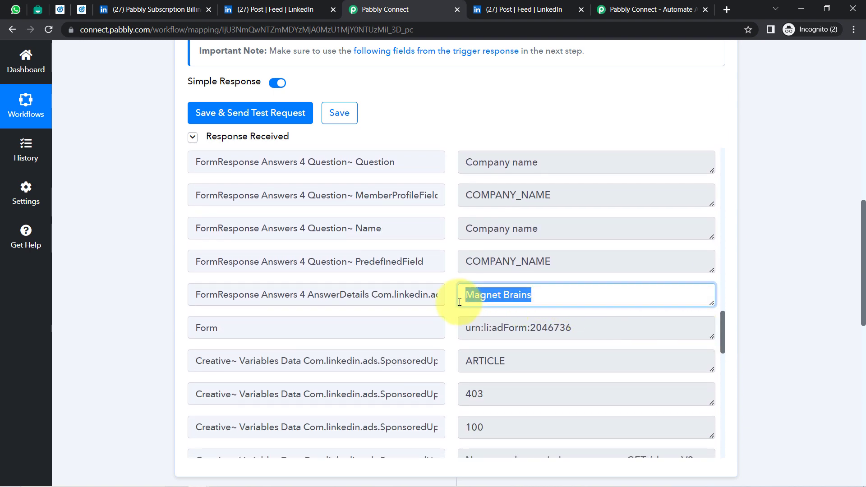
{"action": "left_click", "coordinate": [81, 9]}
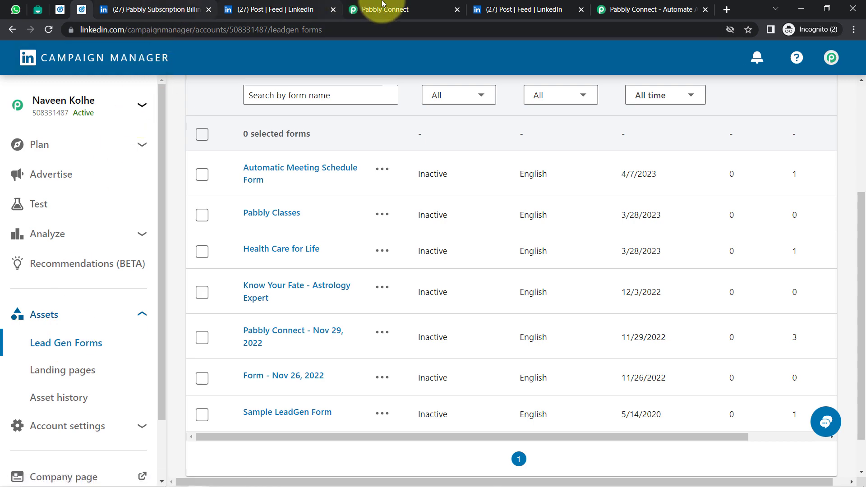
{"action": "left_click", "coordinate": [365, 9]}
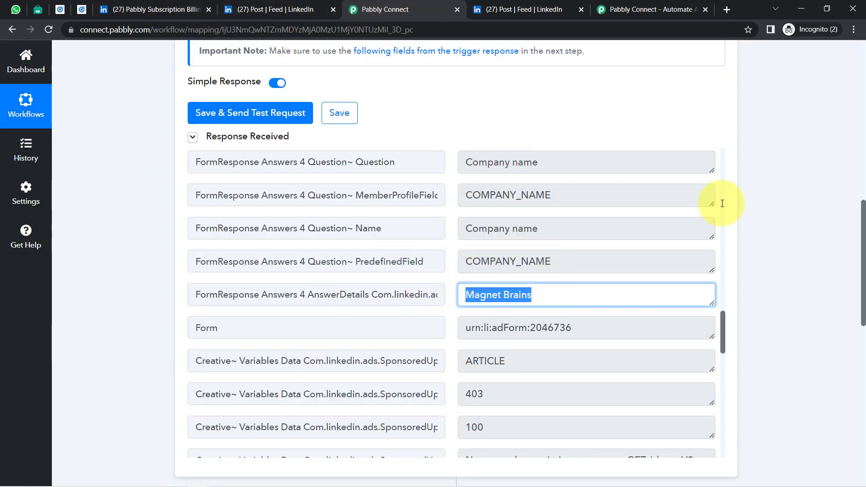
- Find the workflow's Interakt action and examine the address of Interakt's WhatsApp Templates page
{"action": "left_click_drag", "start_coordinate": [864, 210], "coordinate": [853, 333]}
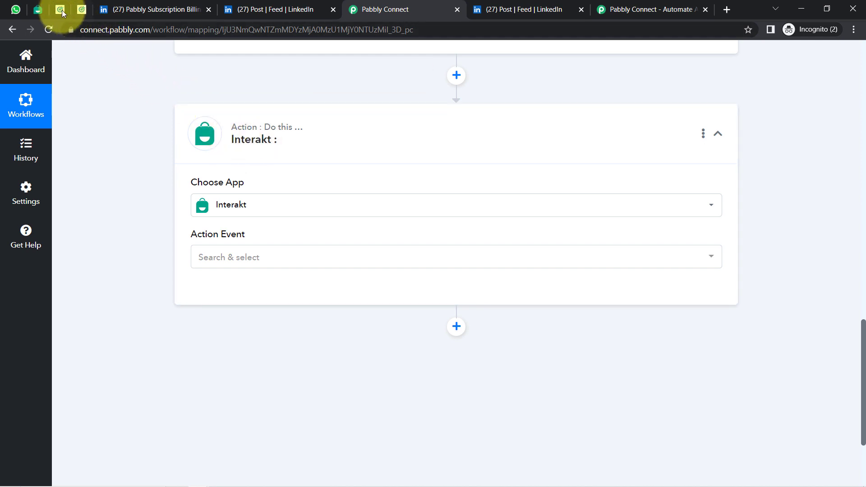
{"action": "left_click", "coordinate": [39, 9]}
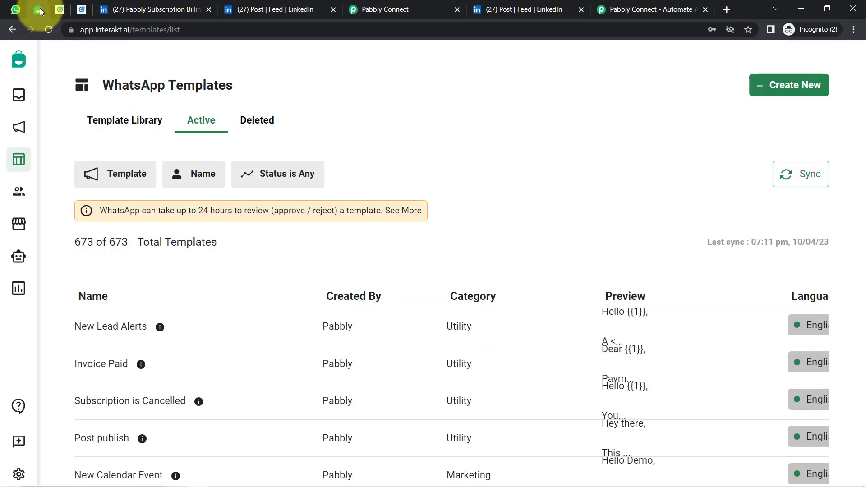
{"action": "left_click", "coordinate": [163, 30]}
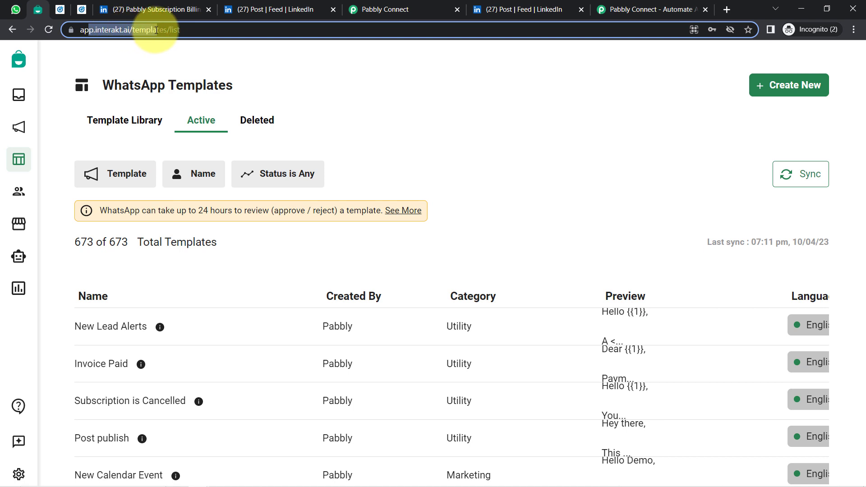
{"action": "left_click", "coordinate": [141, 29]}
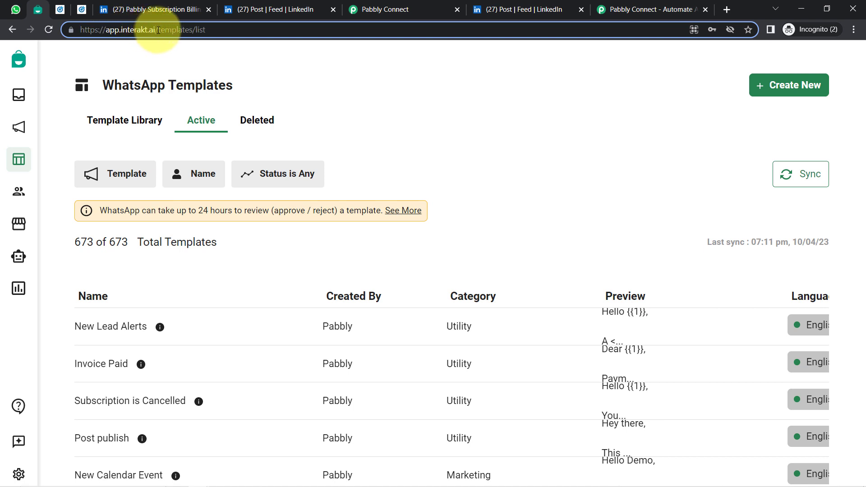
{"action": "left_click_drag", "start_coordinate": [155, 30], "coordinate": [105, 31]}
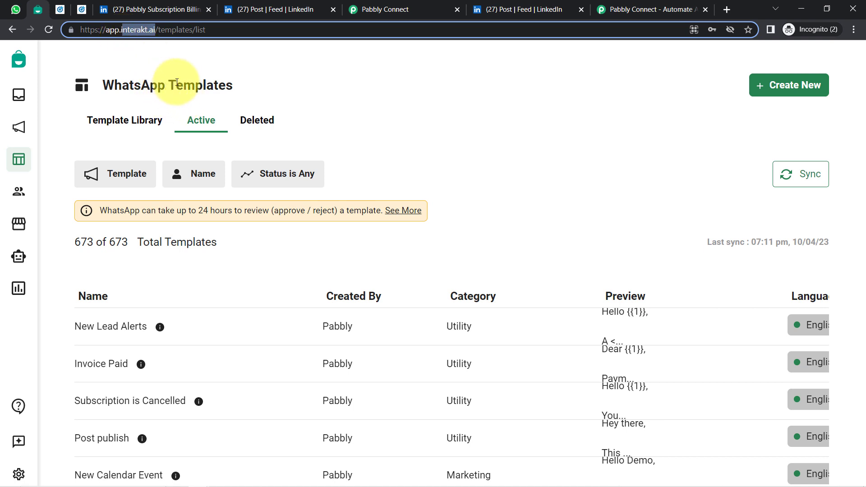
- Return to Pabbly Connect and set the Interakt action event to Send WhatsApp Template Message
{"action": "left_click", "coordinate": [397, 5]}
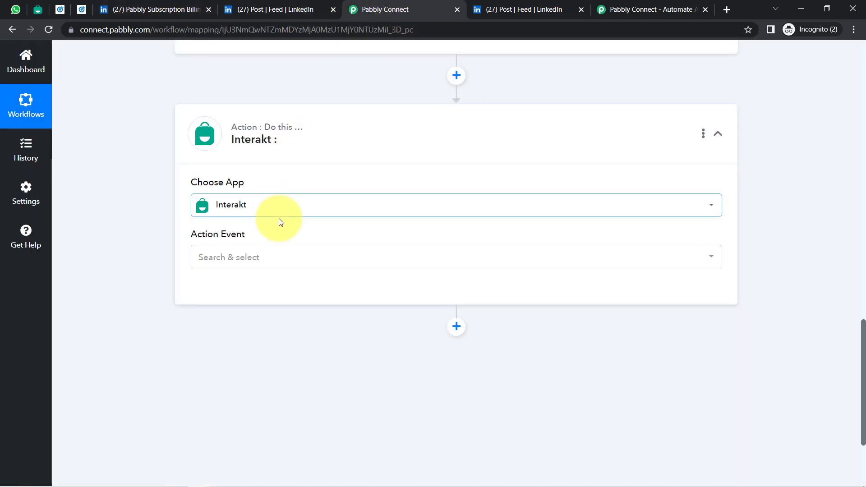
{"action": "left_click", "coordinate": [232, 263]}
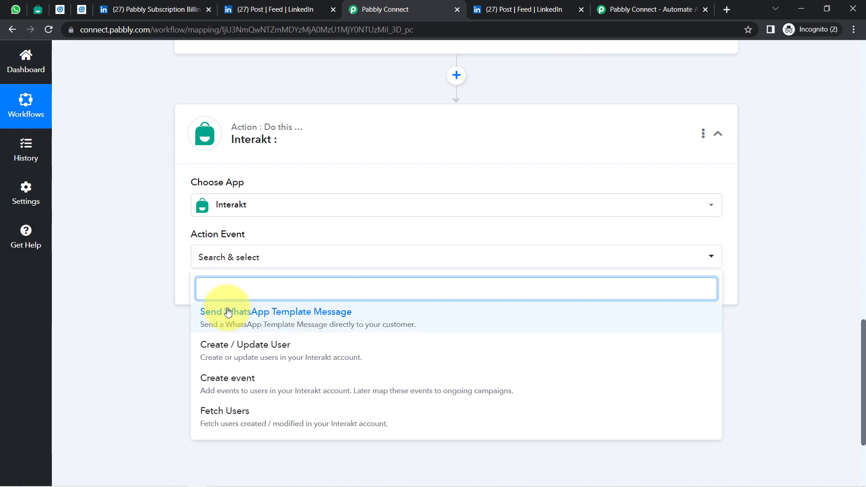
{"action": "left_click", "coordinate": [304, 316]}
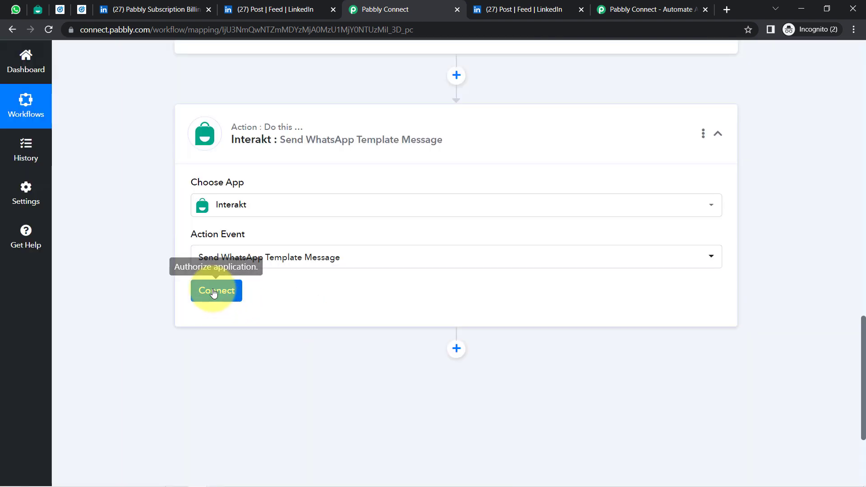
- Start a new Interakt connection for the action and open the linked Interakt Developer Settings in a separate tab
{"action": "left_click", "coordinate": [215, 292]}
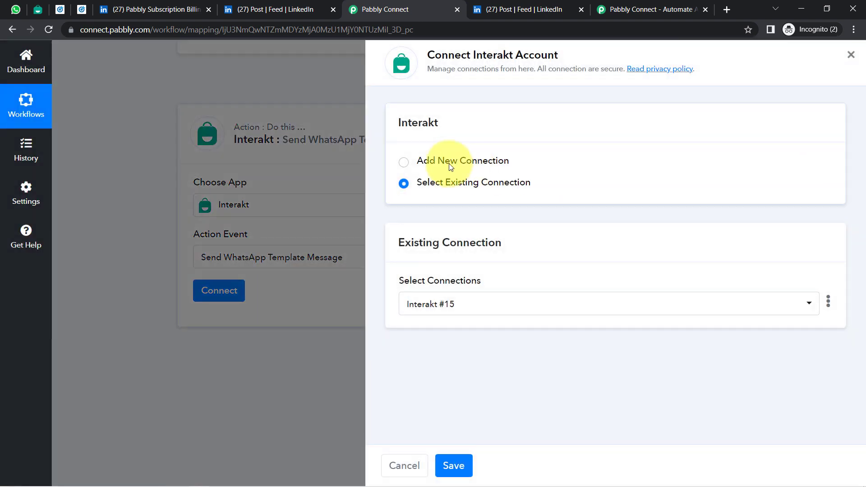
{"action": "left_click", "coordinate": [448, 163]}
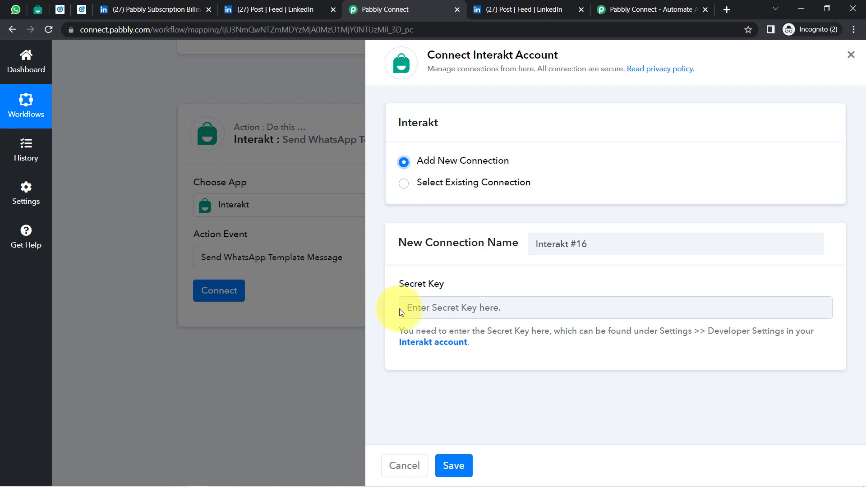
{"action": "right_click", "coordinate": [440, 342]}
{"action": "key", "text": "Escape"}
{"action": "middle_click", "coordinate": [478, 353]}
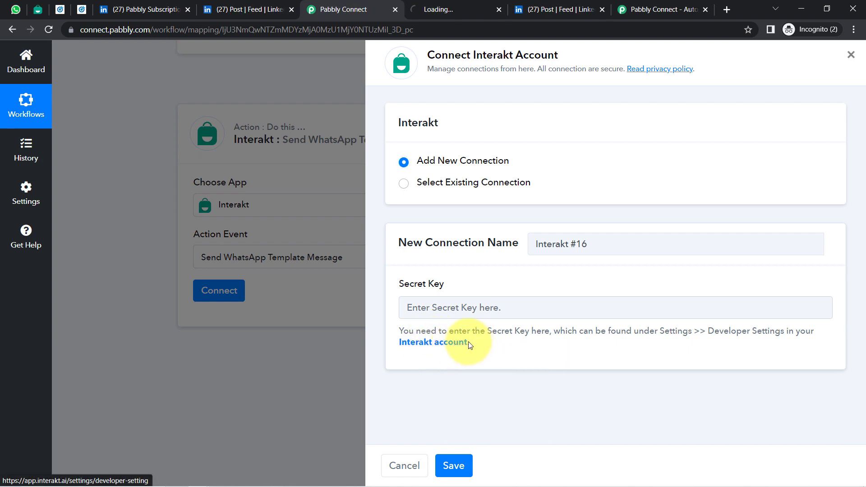
{"action": "left_click", "coordinate": [440, 9]}
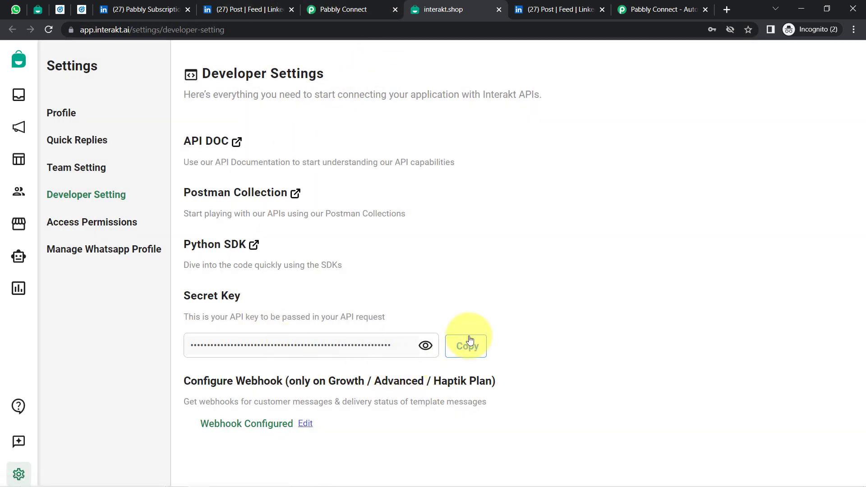
- Copy the secret key from Interakt, paste it into the new connection's Secret Key field in Pabbly Connect and save the connection
{"action": "left_click", "coordinate": [466, 346]}
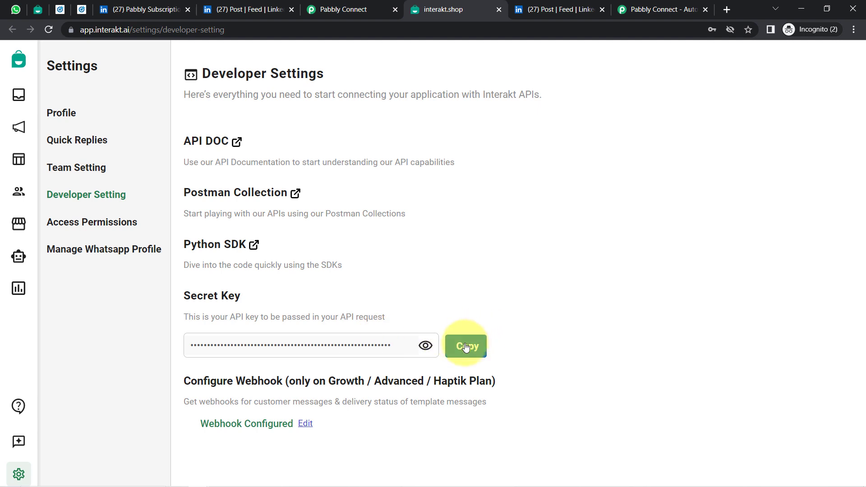
{"action": "left_click", "coordinate": [325, 9]}
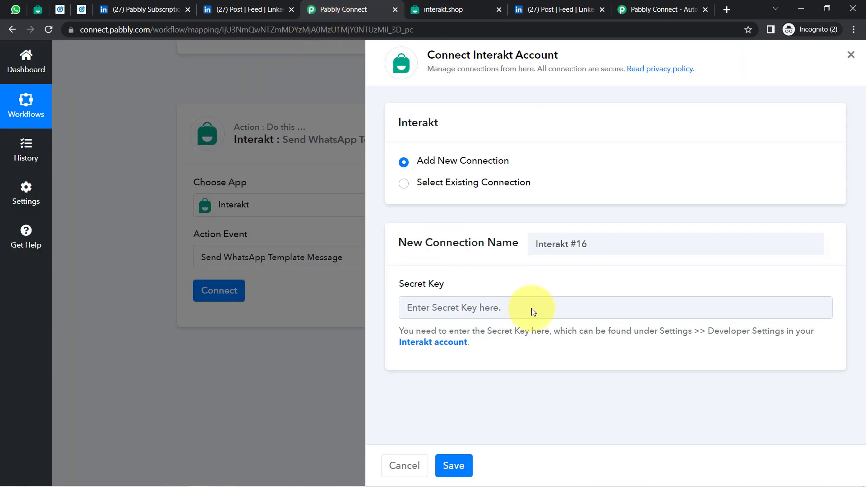
{"action": "left_click", "coordinate": [413, 307]}
{"action": "key", "text": "ctrl+v"}
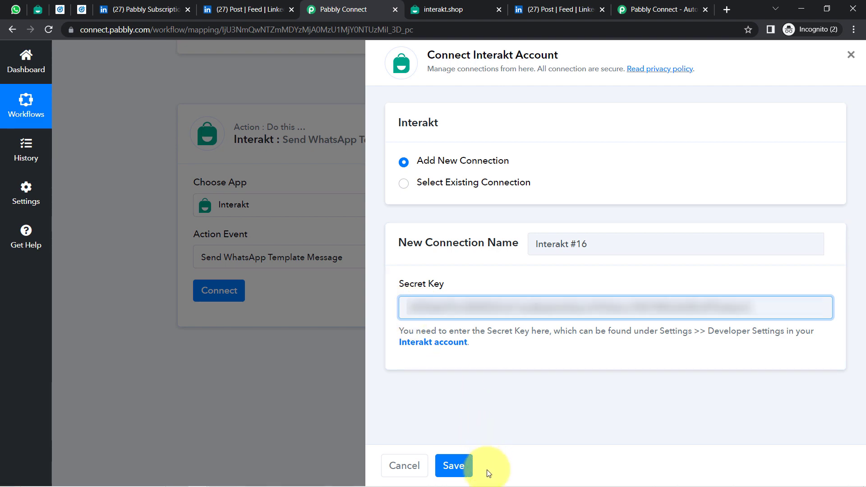
{"action": "left_click", "coordinate": [455, 466]}
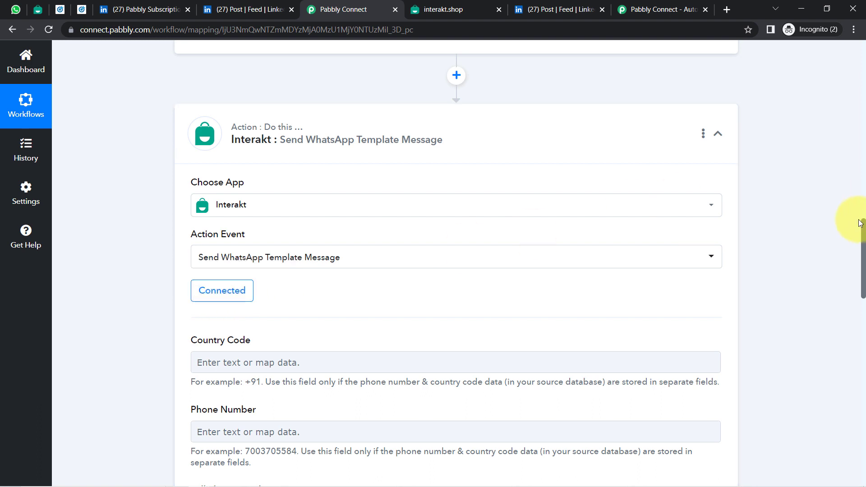
- Review the Interakt action's mapping fields and read the important note on which phone number fields are mandatory
{"action": "left_click_drag", "start_coordinate": [864, 228], "coordinate": [860, 276]}
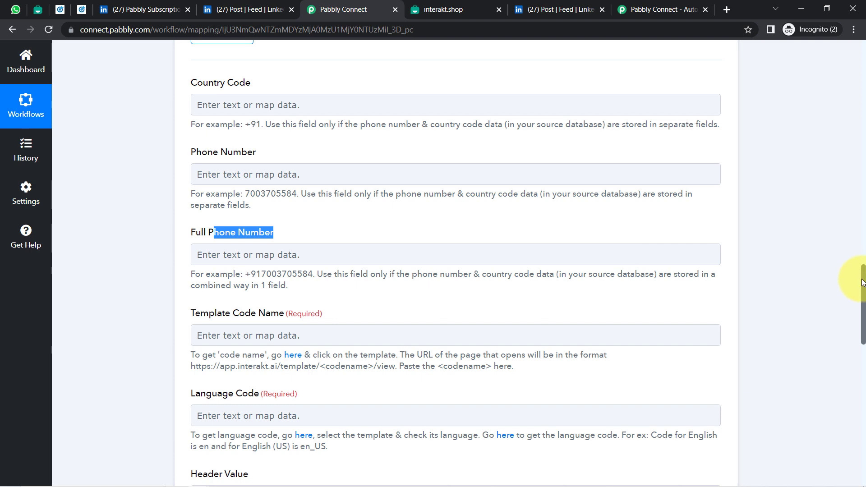
{"action": "left_click_drag", "start_coordinate": [862, 283], "coordinate": [862, 396]}
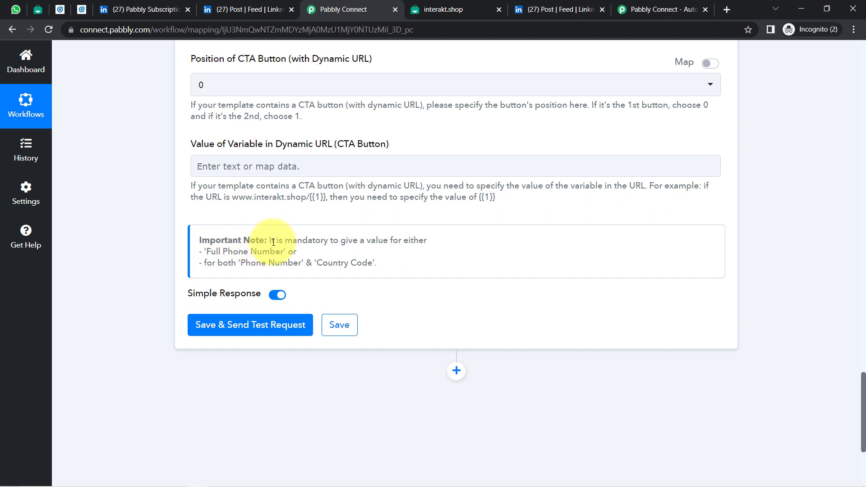
{"action": "left_click_drag", "start_coordinate": [273, 243], "coordinate": [429, 240]}
{"action": "left_click_drag", "start_coordinate": [234, 252], "coordinate": [280, 251]}
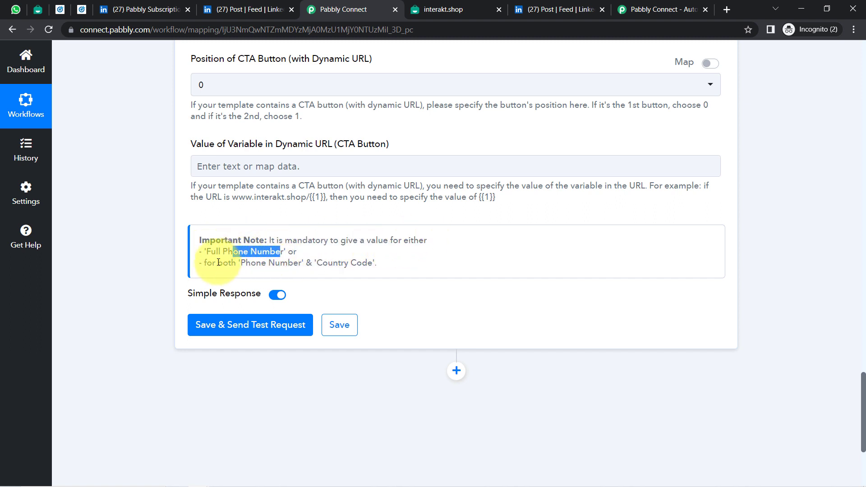
{"action": "left_click_drag", "start_coordinate": [219, 262], "coordinate": [361, 261]}
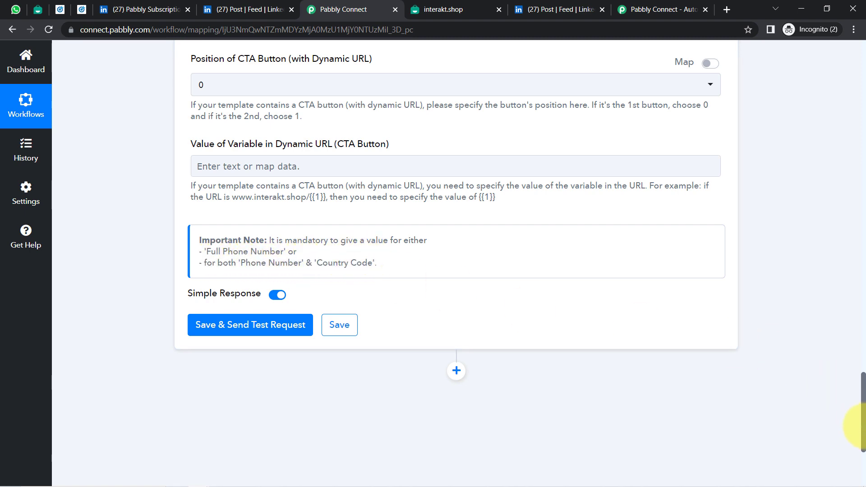
- Find the lead's phone number answer in the response received by the LinkedIn Lead Gen Forms trigger
{"action": "left_click_drag", "start_coordinate": [862, 426], "coordinate": [814, 197]}
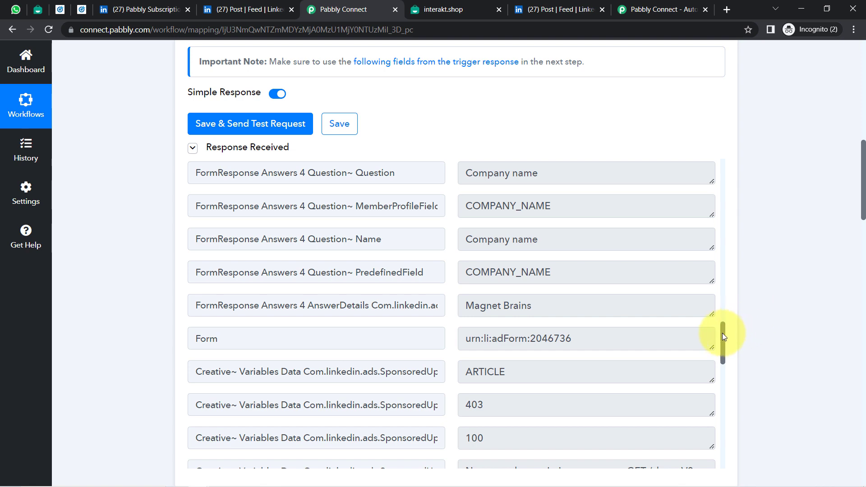
{"action": "left_click_drag", "start_coordinate": [721, 333], "coordinate": [711, 297]}
{"action": "scroll", "coordinate": [706, 278], "scroll_direction": "up", "scroll_amount": 6}
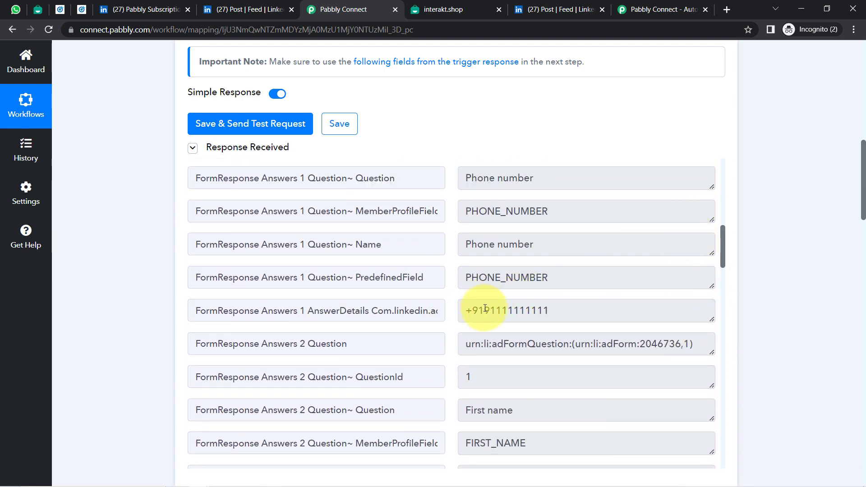
{"action": "left_click_drag", "start_coordinate": [486, 308], "coordinate": [458, 310]}
{"action": "triple_click", "coordinate": [512, 315]}
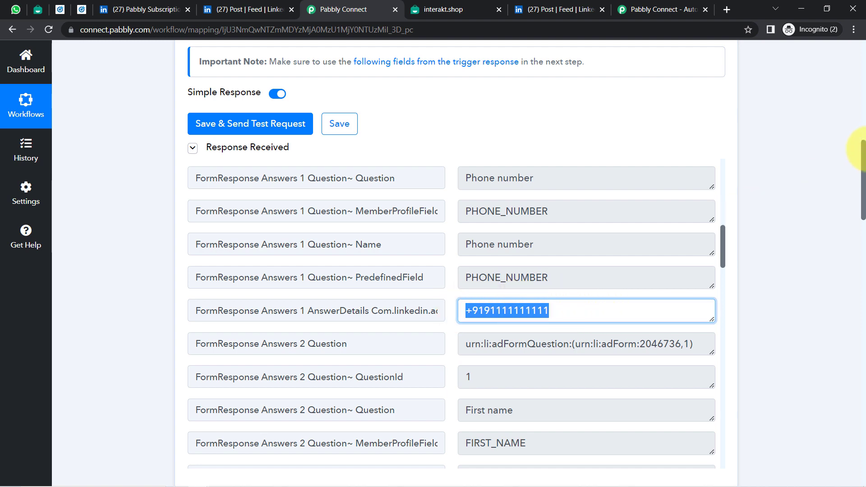
- Compare the example formats for the Interakt action's Country Code, Phone Number and Full Phone Number fields
{"action": "left_click_drag", "start_coordinate": [863, 168], "coordinate": [863, 291]}
{"action": "left_click_drag", "start_coordinate": [208, 235], "coordinate": [272, 239]}
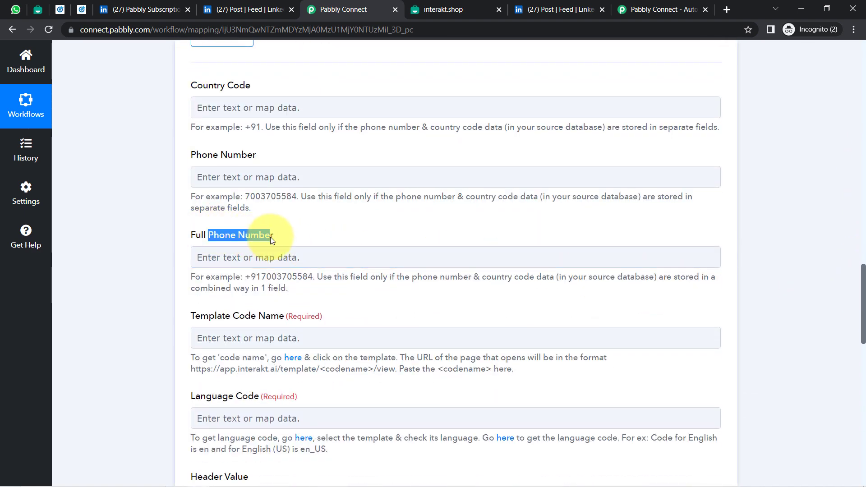
{"action": "left_click_drag", "start_coordinate": [202, 155], "coordinate": [245, 165]}
{"action": "left_click", "coordinate": [245, 199]}
{"action": "left_click_drag", "start_coordinate": [245, 199], "coordinate": [292, 199]}
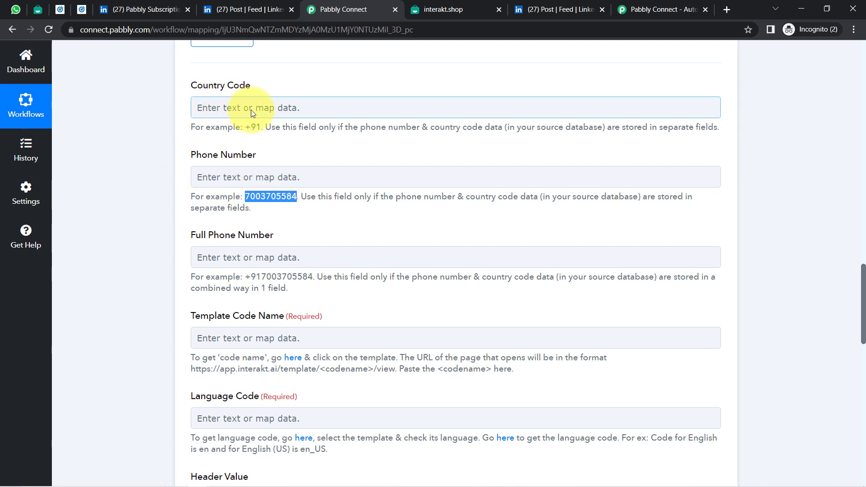
{"action": "left_click_drag", "start_coordinate": [244, 126], "coordinate": [266, 126]}
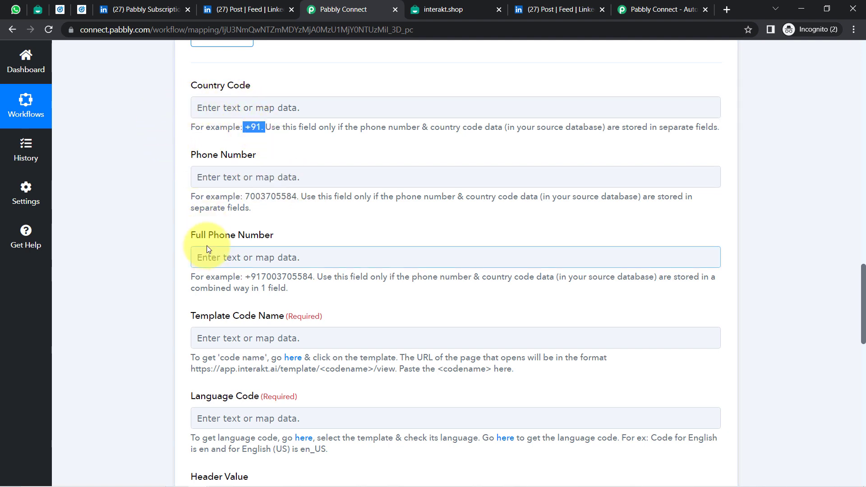
- Map Full Phone Number to the LinkedIn trigger's FormResponse Answers 1 AnswerDetails TextQuestionAnswer Answer value
{"action": "left_click_drag", "start_coordinate": [862, 298], "coordinate": [846, 314]}
{"action": "left_click", "coordinate": [308, 116]}
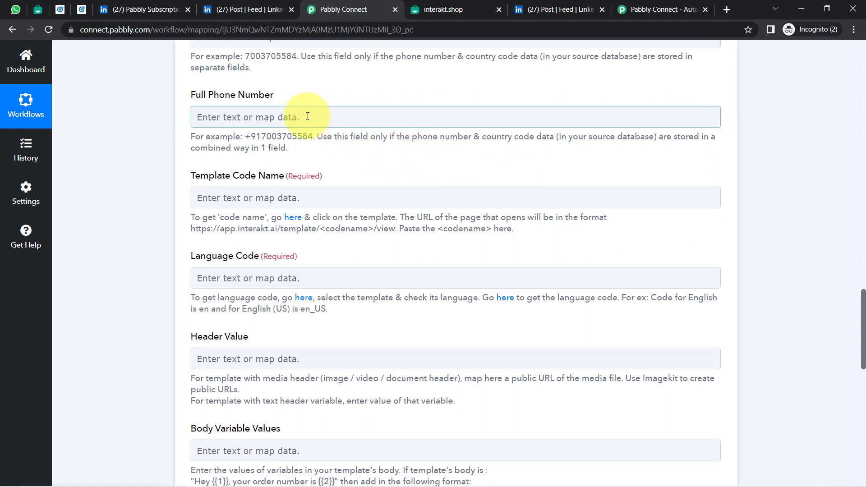
{"action": "left_click", "coordinate": [308, 116]}
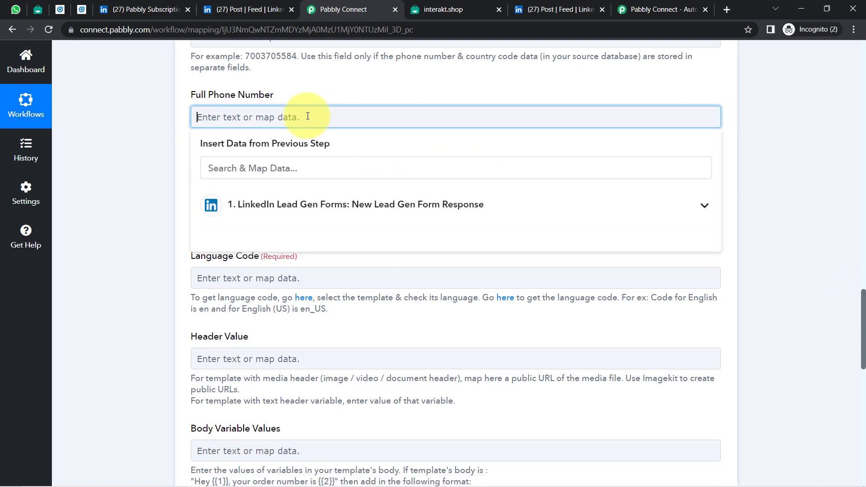
{"action": "left_click", "coordinate": [315, 203]}
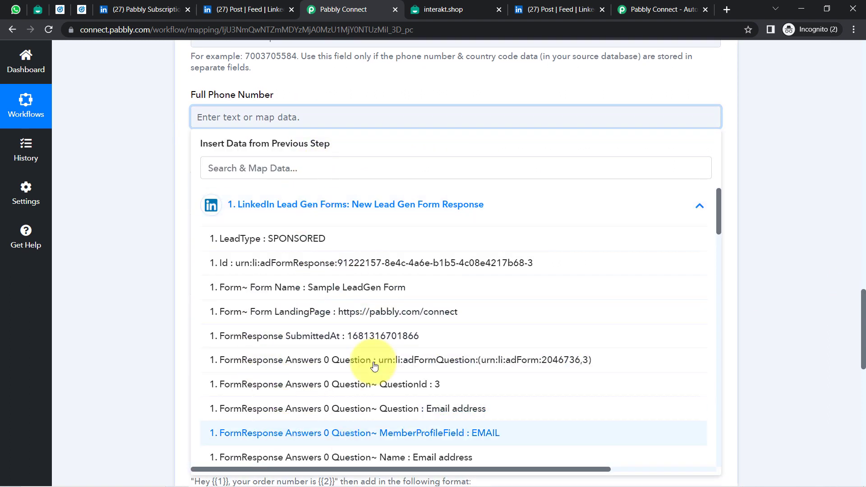
{"action": "left_click", "coordinate": [221, 172]}
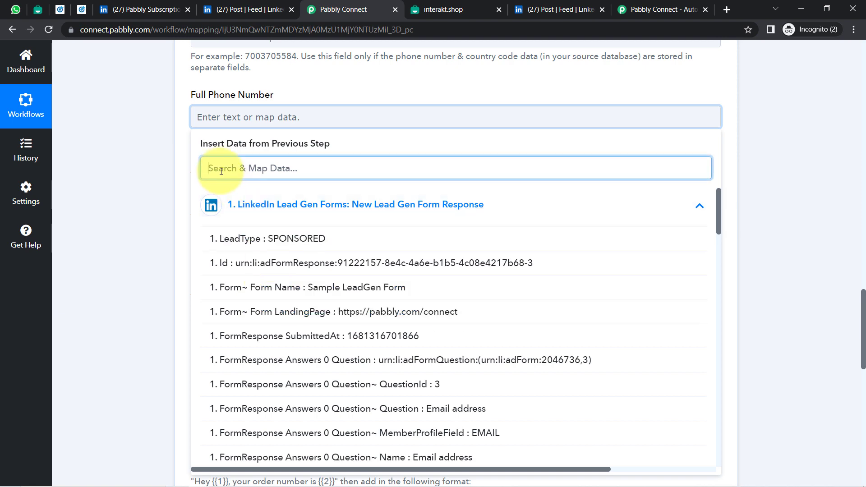
{"action": "type", "text": "911"}
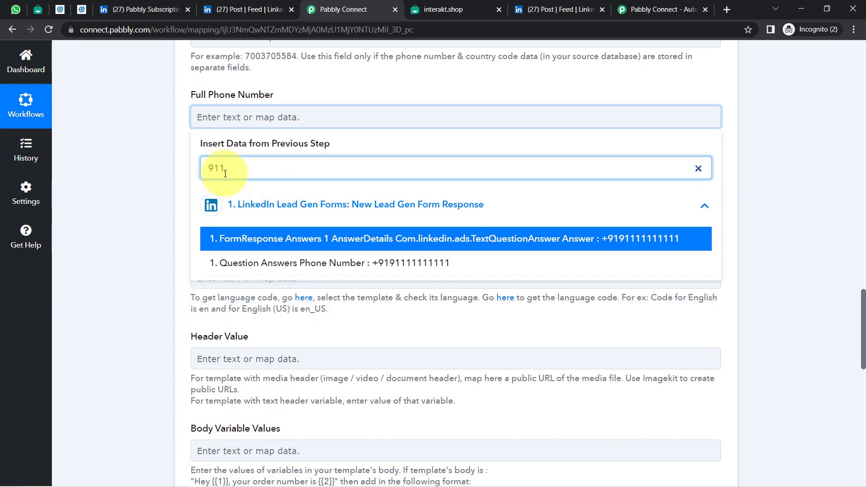
{"action": "left_click", "coordinate": [600, 238]}
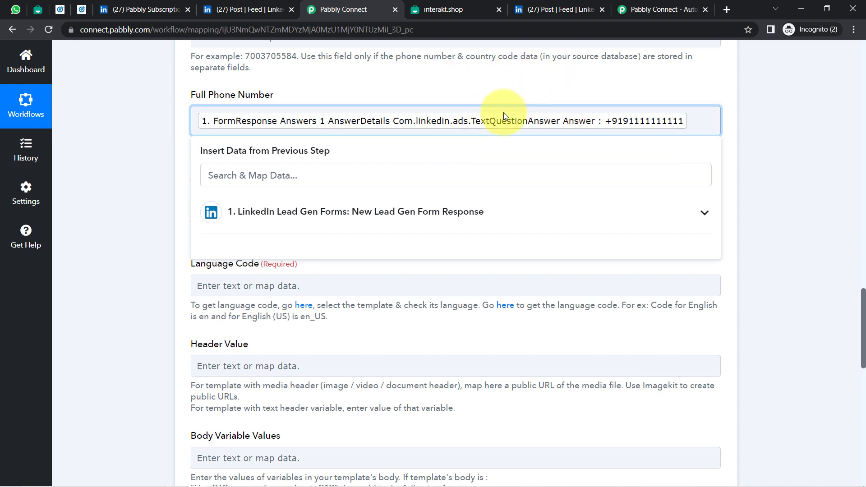
{"action": "left_click", "coordinate": [139, 123]}
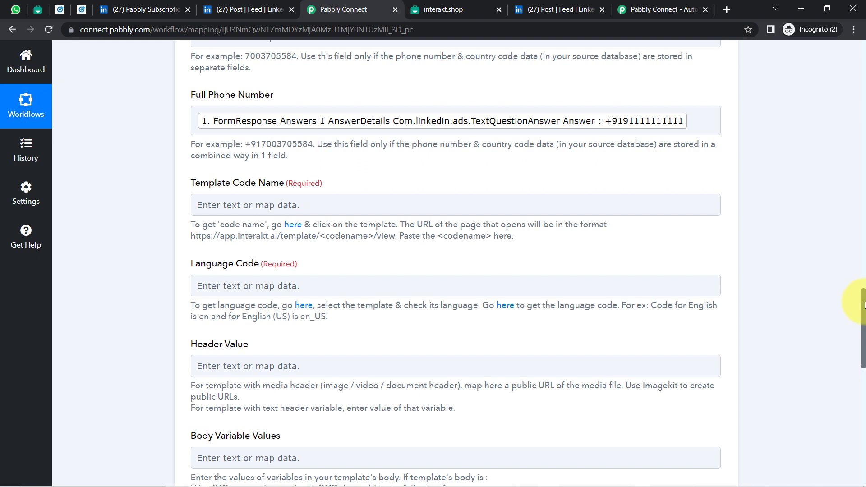
- Check the required Template Code Name field, close the three extra browser tabs after the workflow and switch to Interakt's WhatsApp Templates page
{"action": "left_click_drag", "start_coordinate": [864, 306], "coordinate": [863, 309]}
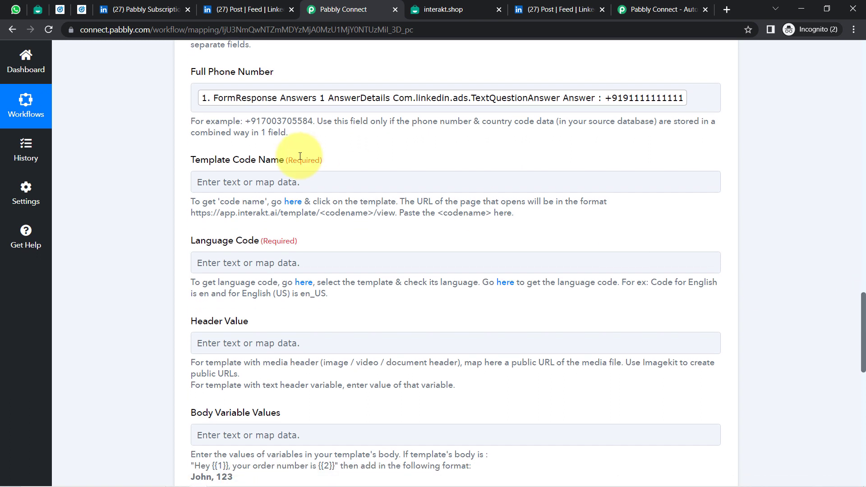
{"action": "left_click_drag", "start_coordinate": [190, 160], "coordinate": [269, 159]}
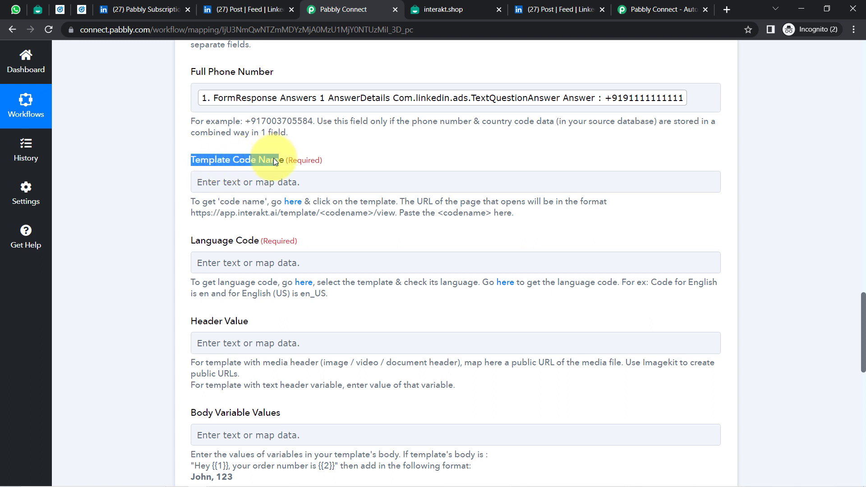
{"action": "left_click_drag", "start_coordinate": [274, 159], "coordinate": [297, 170]}
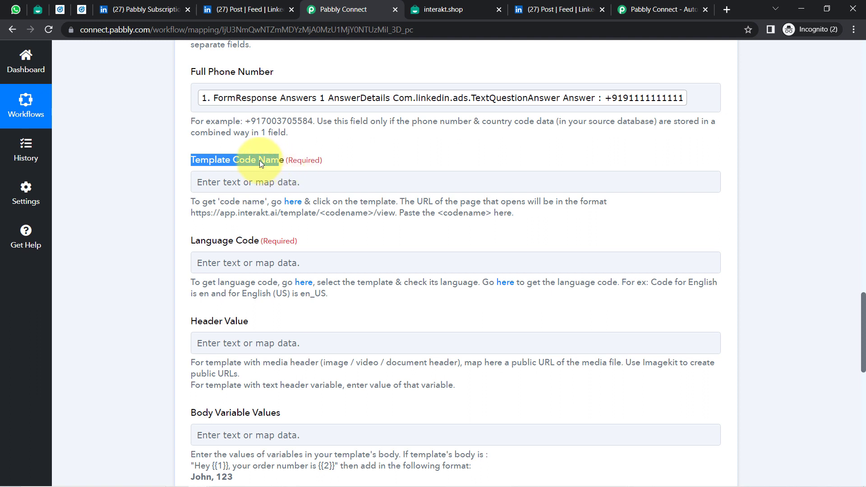
{"action": "left_click", "coordinate": [499, 10]}
{"action": "left_click", "coordinate": [500, 10]}
{"action": "left_click", "coordinate": [500, 10]}
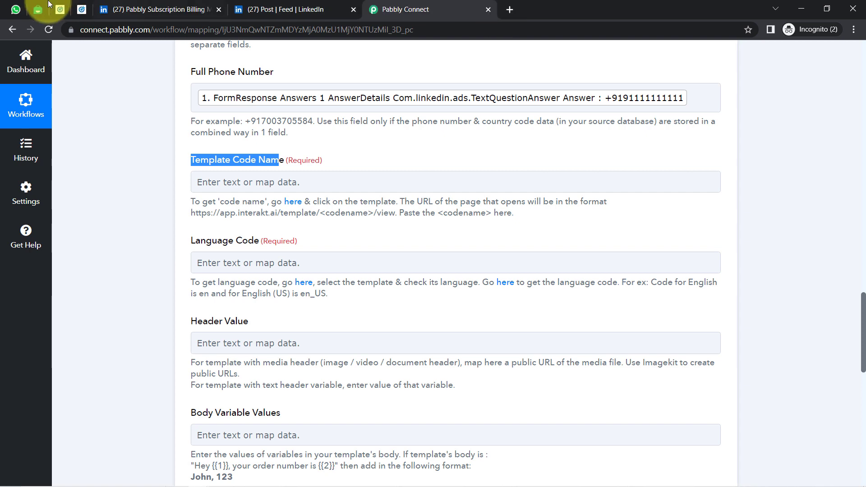
{"action": "left_click", "coordinate": [38, 10]}
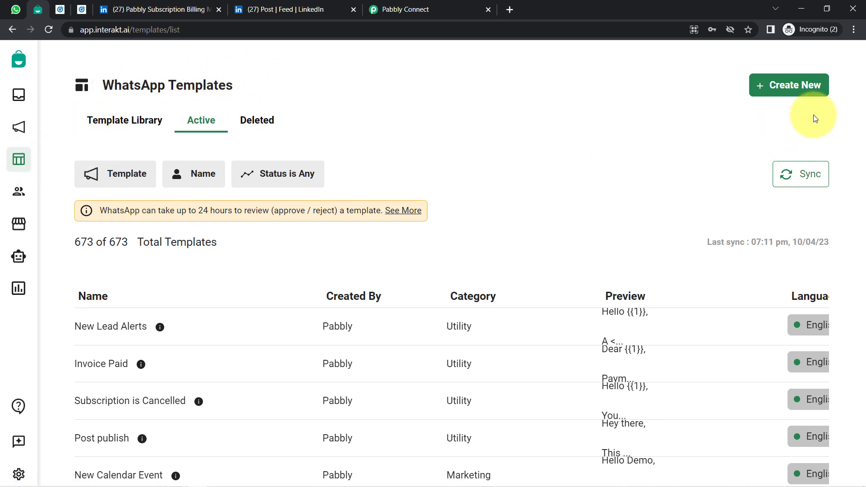
- Reduce the browser zoom of the WhatsApp Templates page to 90%
{"action": "left_click", "coordinate": [857, 31]}
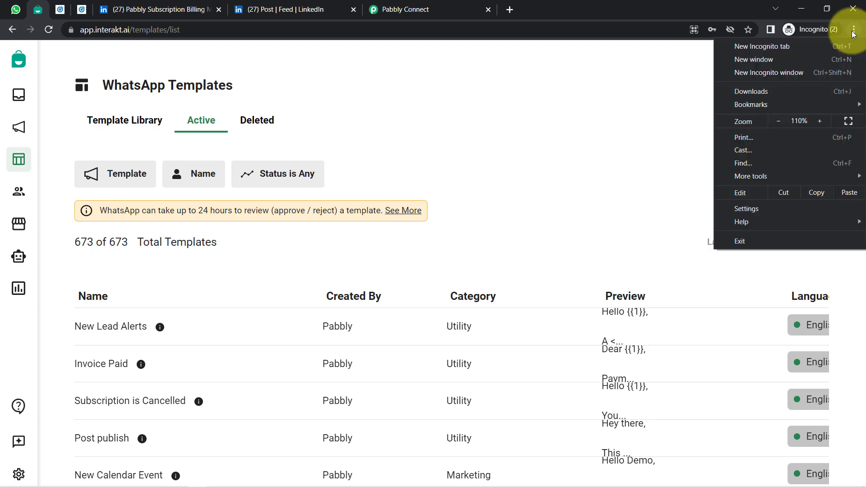
{"action": "left_click", "coordinate": [780, 121]}
{"action": "left_click", "coordinate": [781, 120]}
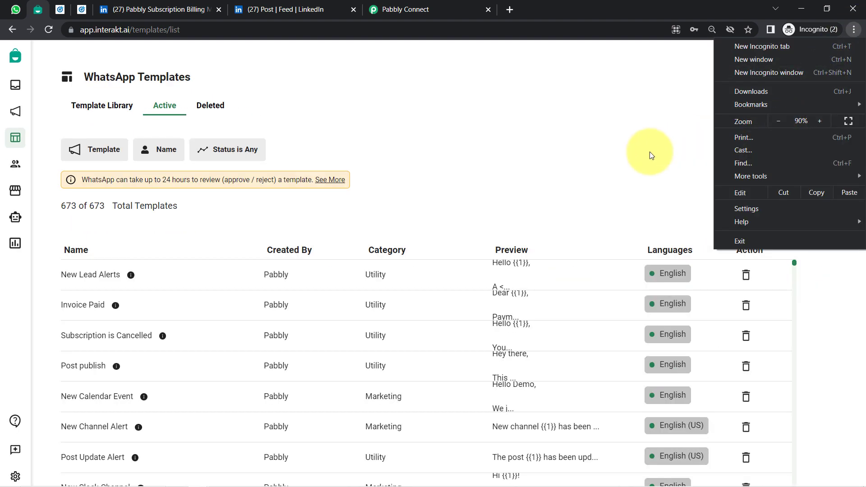
{"action": "left_click", "coordinate": [732, 207]}
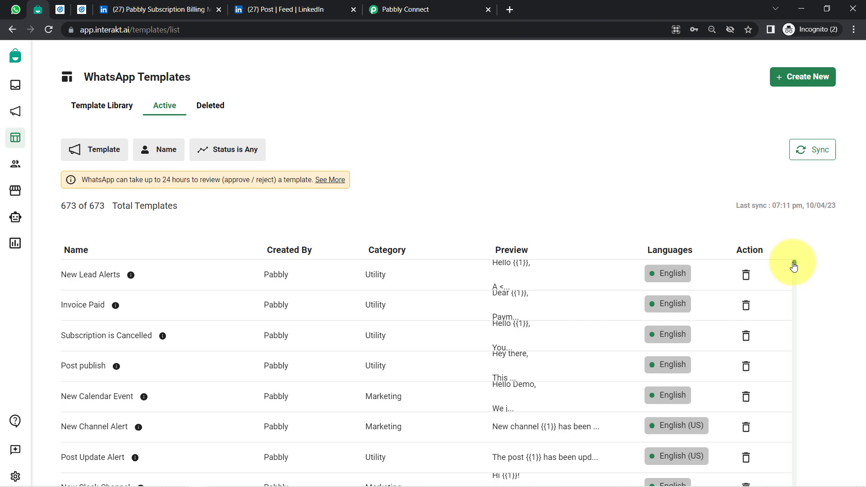
- Browse the active WhatsApp templates and examine the available approval status filter options
{"action": "left_click_drag", "start_coordinate": [794, 266], "coordinate": [794, 306]}
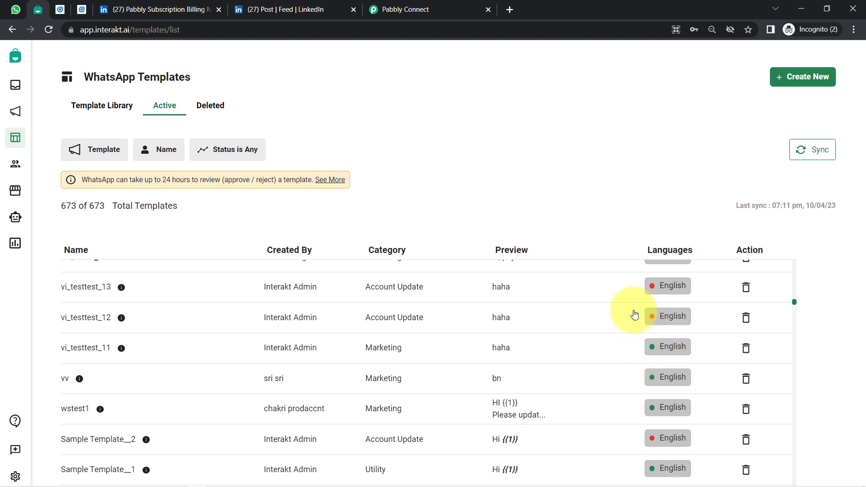
{"action": "left_click", "coordinate": [222, 148]}
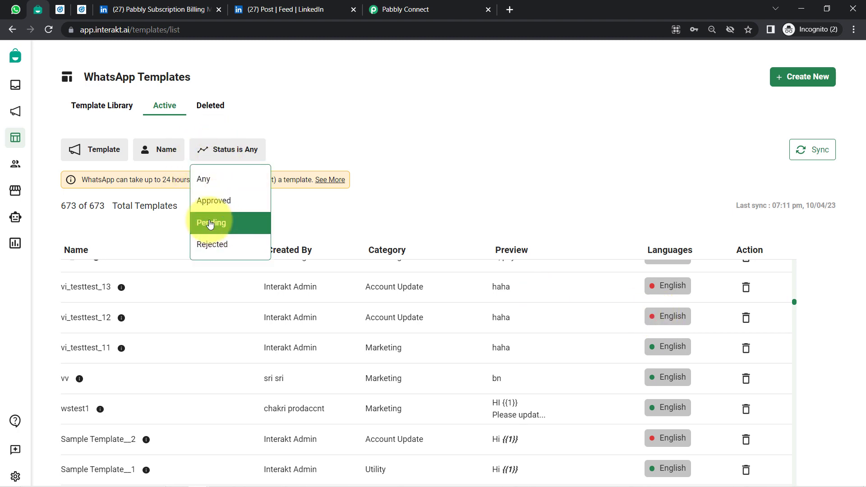
{"action": "left_click", "coordinate": [417, 181]}
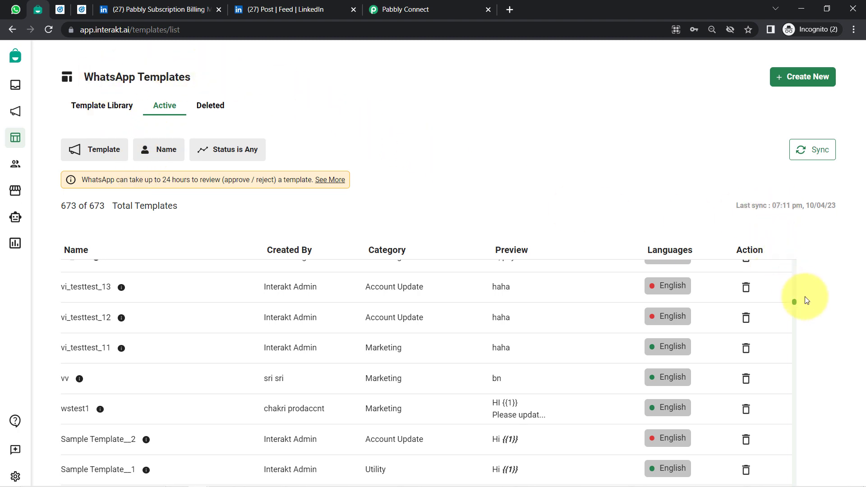
{"action": "left_click_drag", "start_coordinate": [793, 300], "coordinate": [742, 211]}
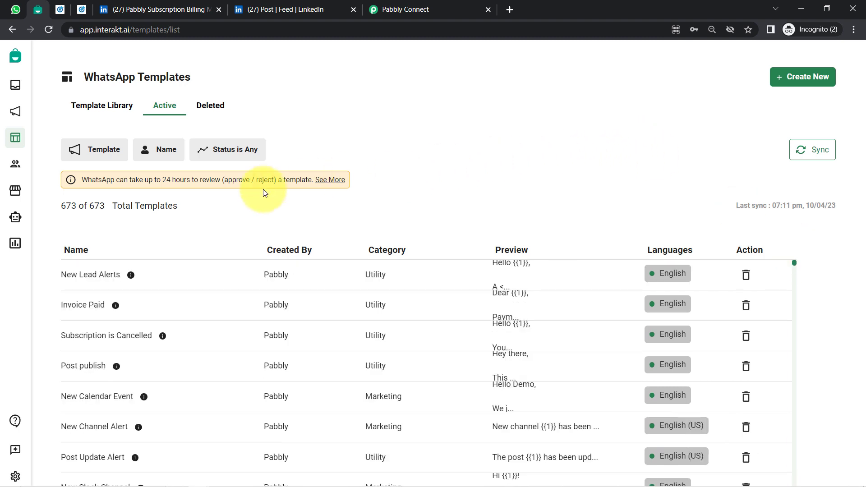
- Open the New Lead Alerts template, examine its code name in the page address, and reopen it from the templates list
{"action": "left_click", "coordinate": [100, 275]}
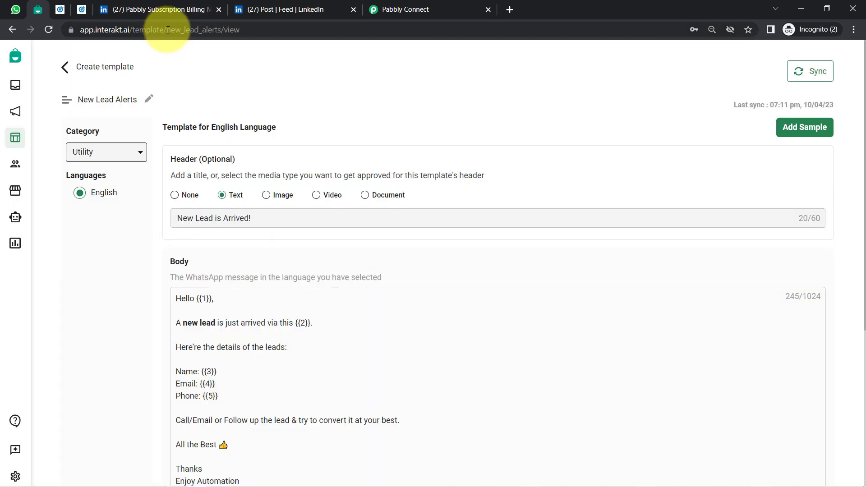
{"action": "left_click_drag", "start_coordinate": [191, 30], "coordinate": [243, 30]}
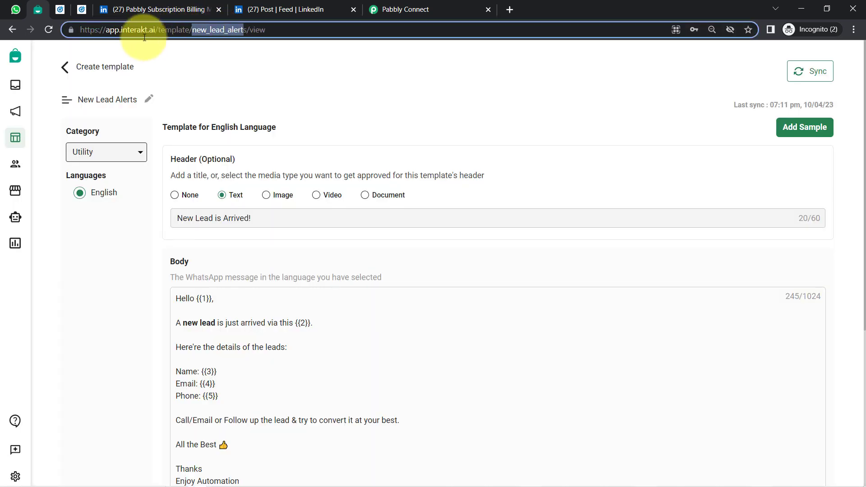
{"action": "left_click", "coordinate": [66, 69]}
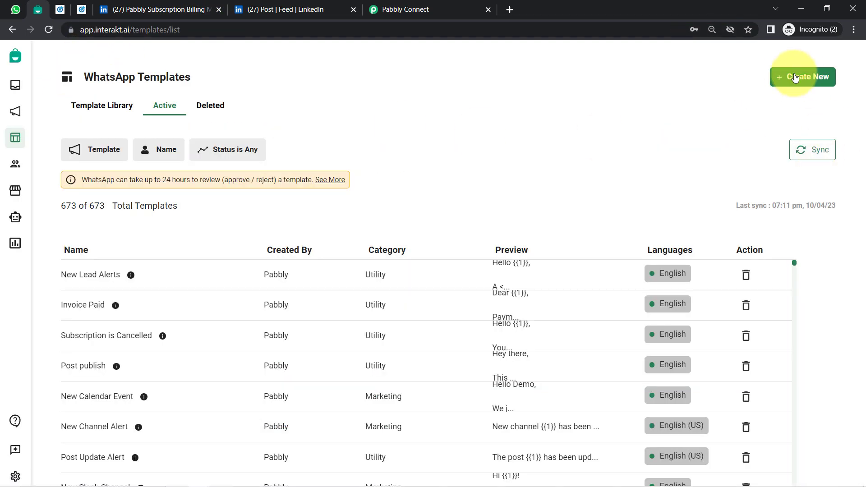
{"action": "left_click", "coordinate": [96, 275]}
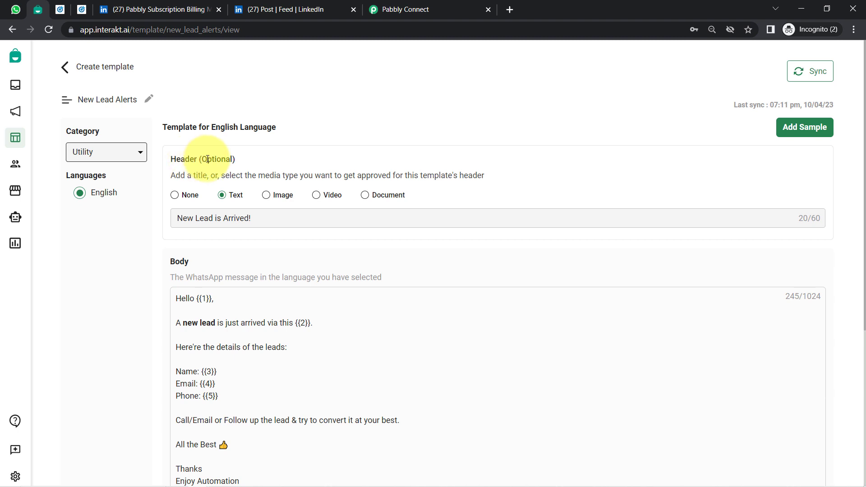
- Examine the sample New Lead is Arrived! message in WhatsApp Web and return to the Interakt template for comparison
{"action": "left_click", "coordinate": [15, 9]}
{"action": "left_click_drag", "start_coordinate": [408, 201], "coordinate": [486, 198]}
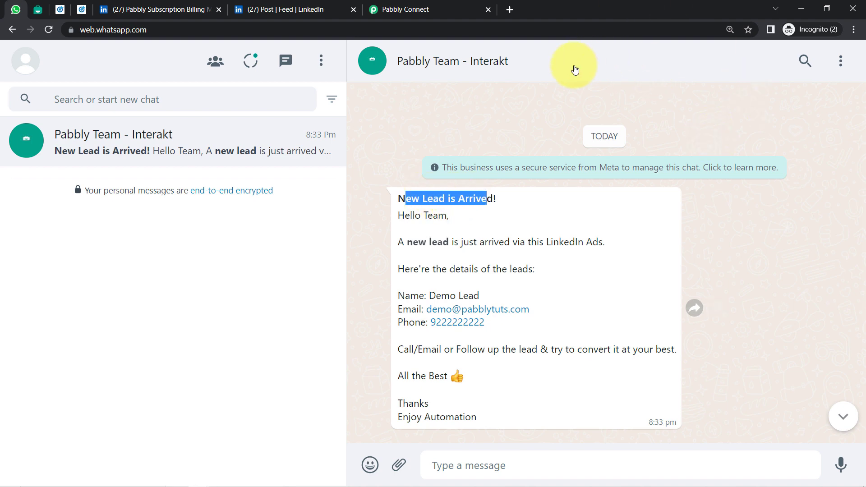
{"action": "left_click", "coordinate": [38, 9]}
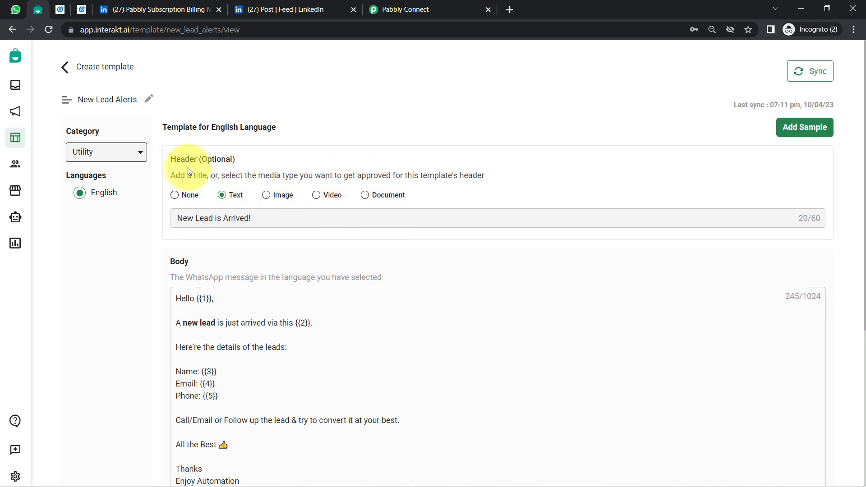
- Examine the New Lead Alerts template's page address, header, body variables, footer, buttons, sample option and approval status
{"action": "scroll", "coordinate": [88, 270], "scroll_direction": "down", "scroll_amount": 3}
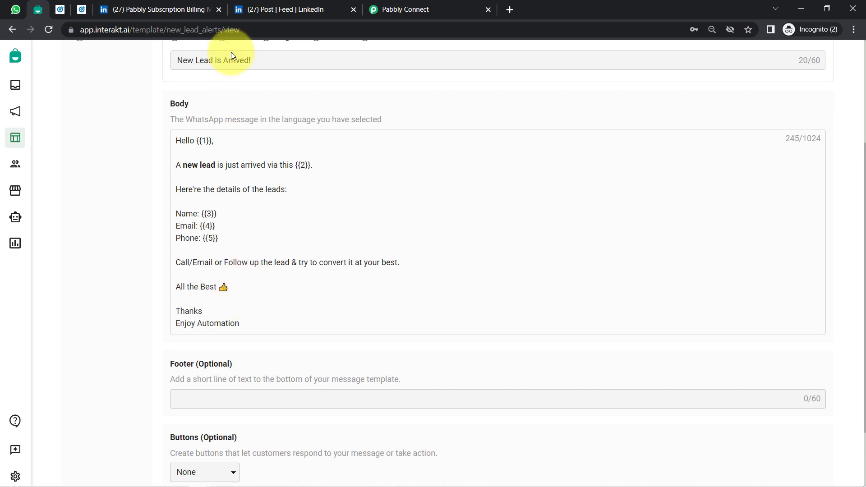
{"action": "left_click", "coordinate": [229, 35]}
{"action": "double_click", "coordinate": [256, 31]}
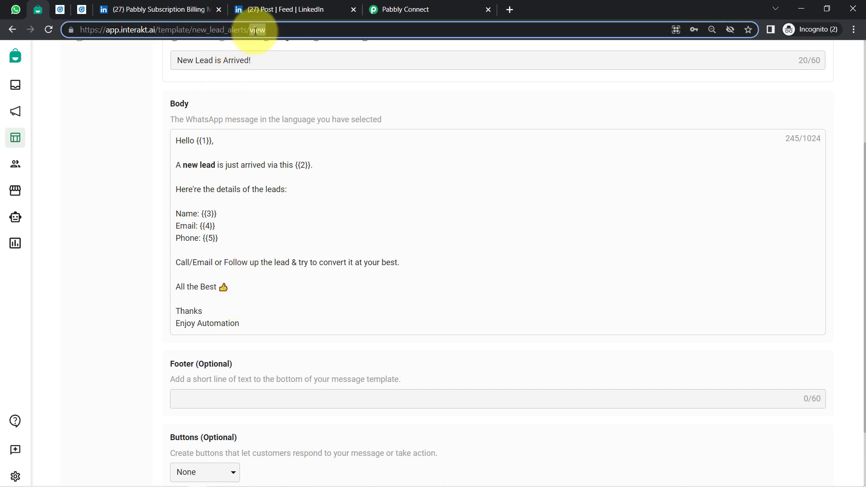
{"action": "left_click_drag", "start_coordinate": [863, 195], "coordinate": [864, 338]}
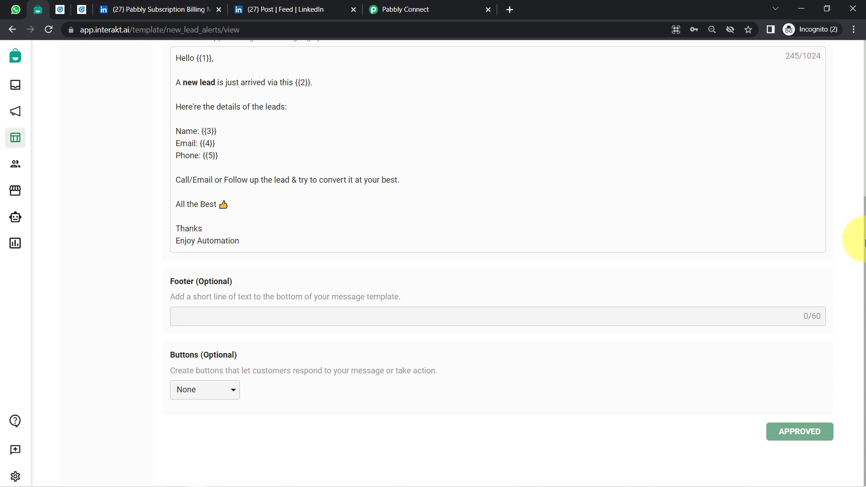
{"action": "scroll", "coordinate": [861, 135], "scroll_direction": "up", "scroll_amount": 3}
{"action": "scroll", "coordinate": [861, 120], "scroll_direction": "up", "scroll_amount": 2}
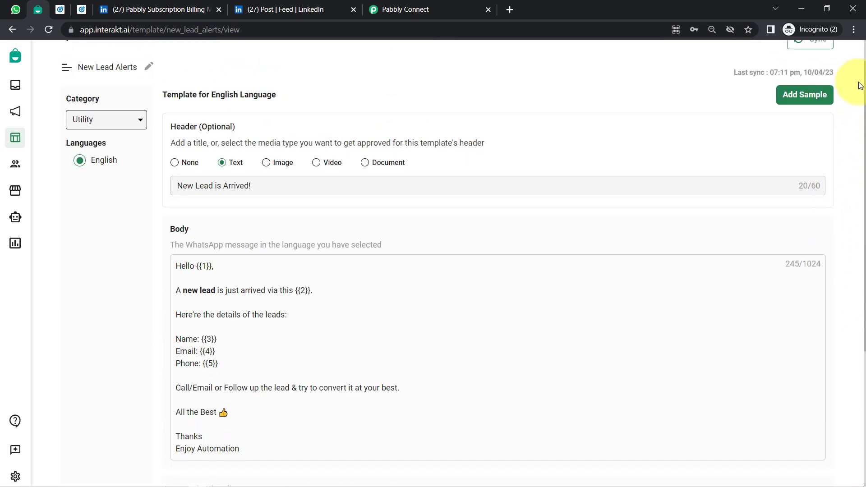
{"action": "scroll", "coordinate": [855, 153], "scroll_direction": "down", "scroll_amount": 3}
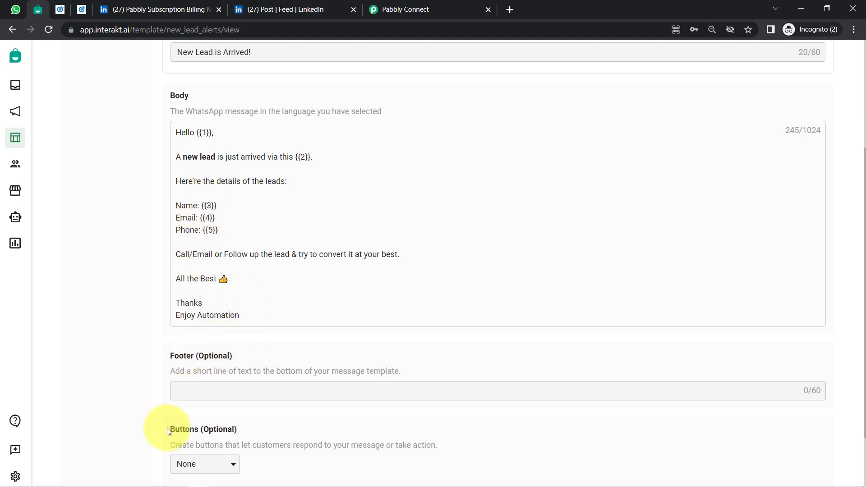
{"action": "scroll", "coordinate": [134, 367], "scroll_direction": "down", "scroll_amount": 2}
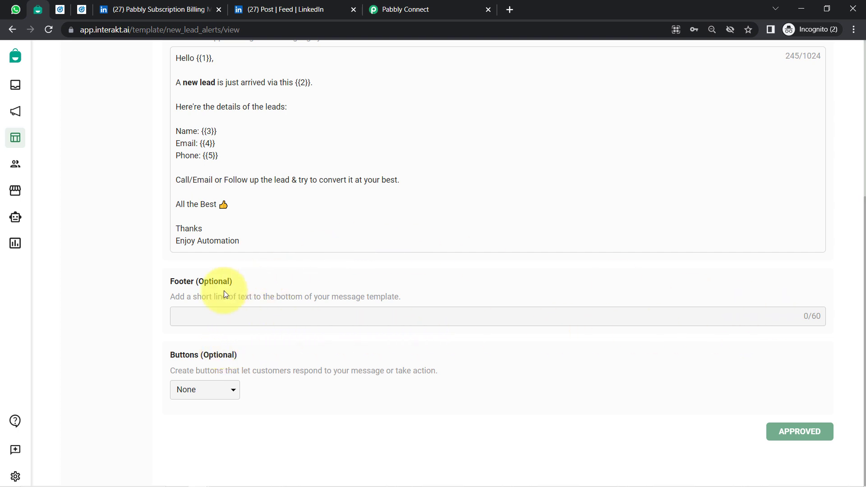
{"action": "scroll", "coordinate": [158, 135], "scroll_direction": "up", "scroll_amount": 5}
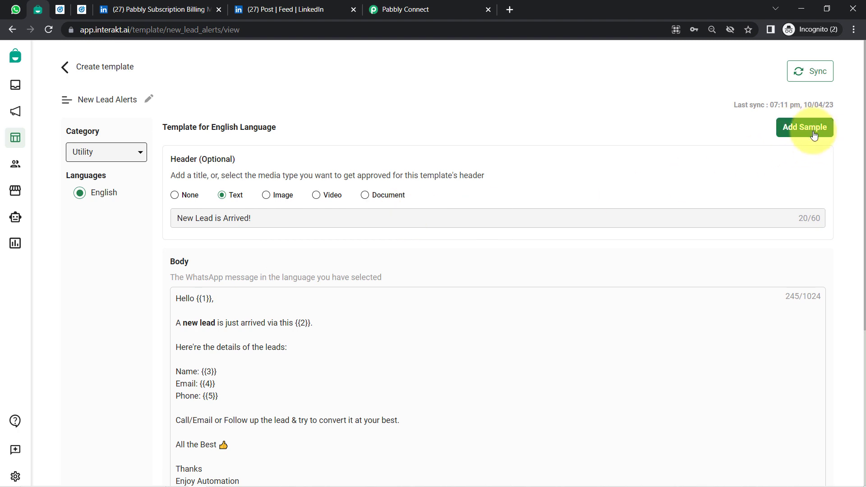
{"action": "scroll", "coordinate": [814, 135], "scroll_direction": "down", "scroll_amount": 4}
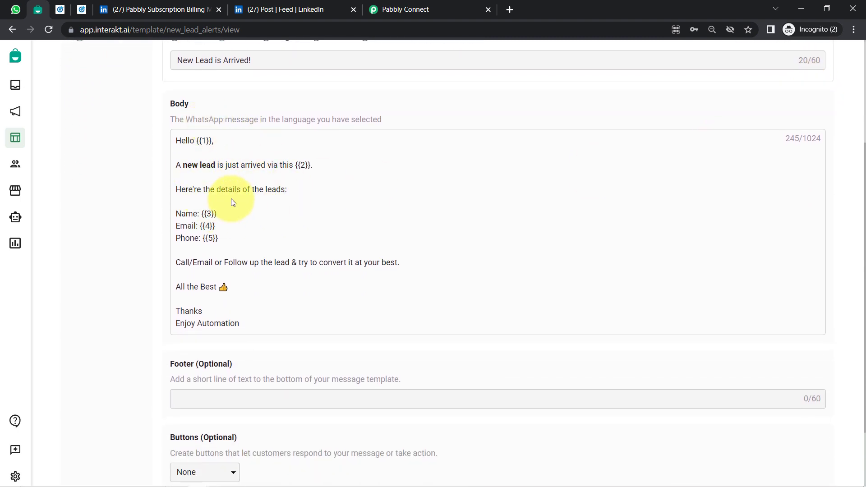
{"action": "scroll", "coordinate": [288, 198], "scroll_direction": "up", "scroll_amount": 4}
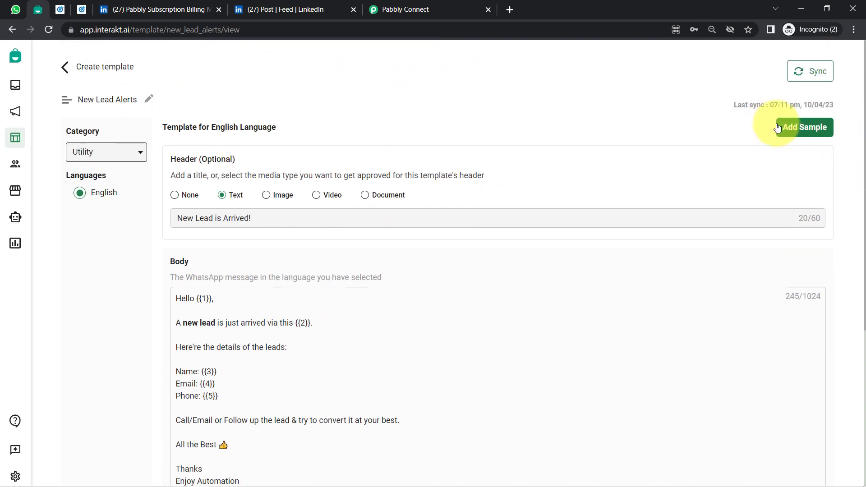
{"action": "scroll", "coordinate": [776, 129], "scroll_direction": "down", "scroll_amount": 5}
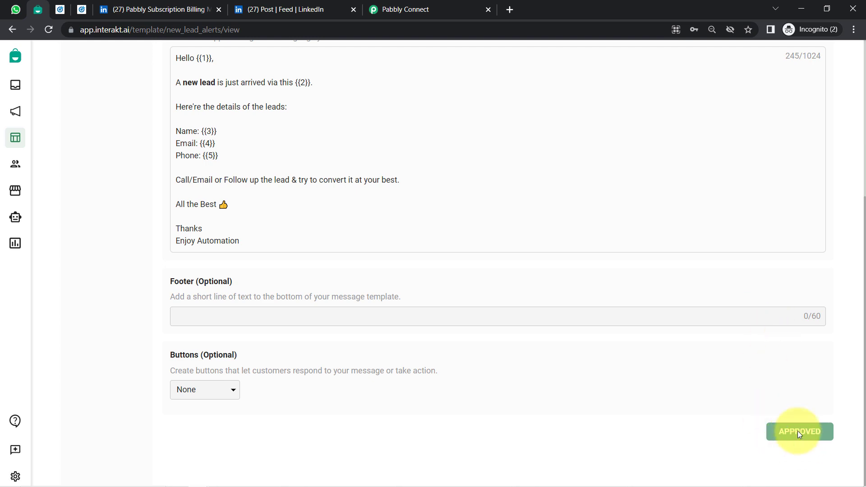
{"action": "scroll", "coordinate": [798, 431], "scroll_direction": "up", "scroll_amount": 5}
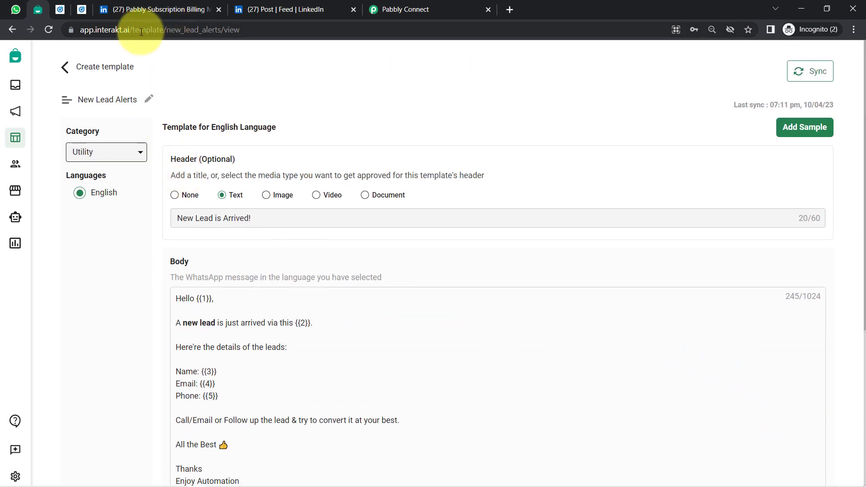
- Copy the code name new_lead_alerts from the template's page address into the Template Code Name field in Pabbly Connect
{"action": "left_click_drag", "start_coordinate": [167, 30], "coordinate": [221, 35]}
{"action": "key", "text": "ctrl+c"}
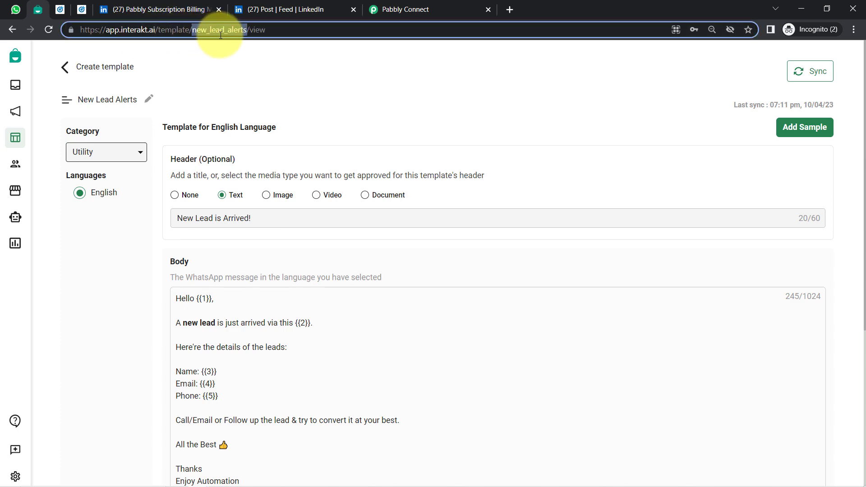
{"action": "left_click", "coordinate": [410, 9]}
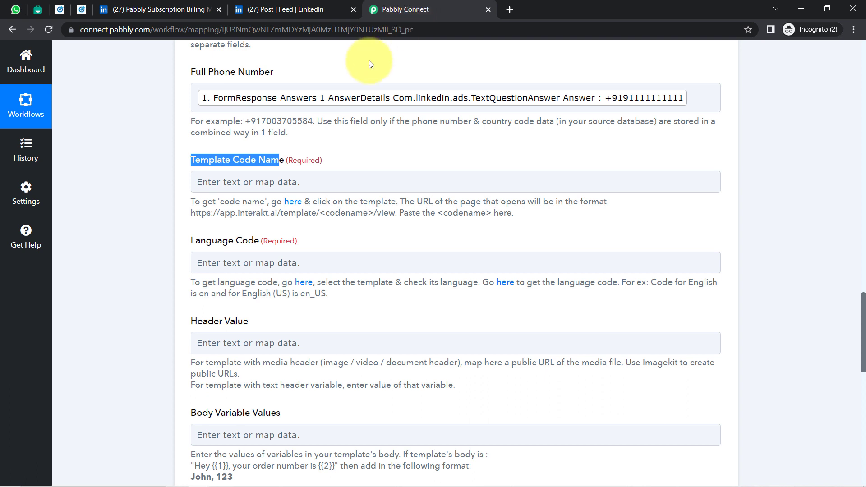
{"action": "left_click", "coordinate": [232, 183]}
{"action": "key", "text": "ctrl+v"}
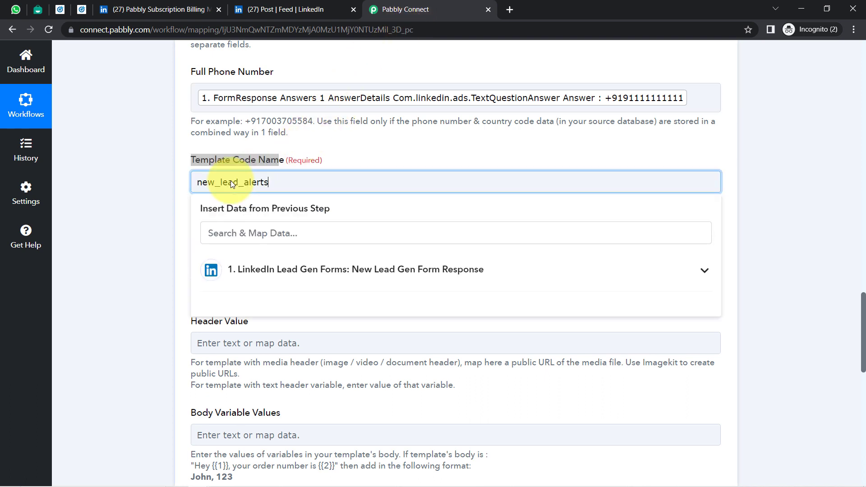
{"action": "left_click", "coordinate": [175, 207]}
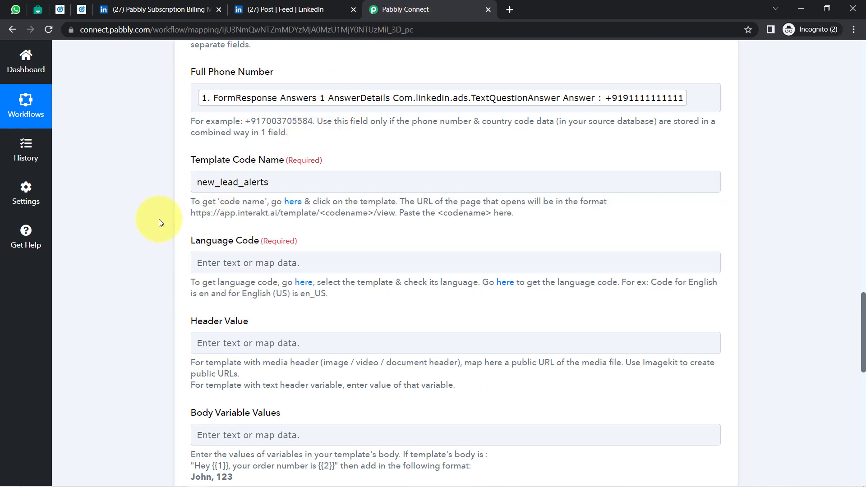
- Check the language code guidance and the template's language in Interakt, and set Language Code to en in Pabbly Connect
{"action": "scroll", "coordinate": [159, 221], "scroll_direction": "down", "scroll_amount": 2}
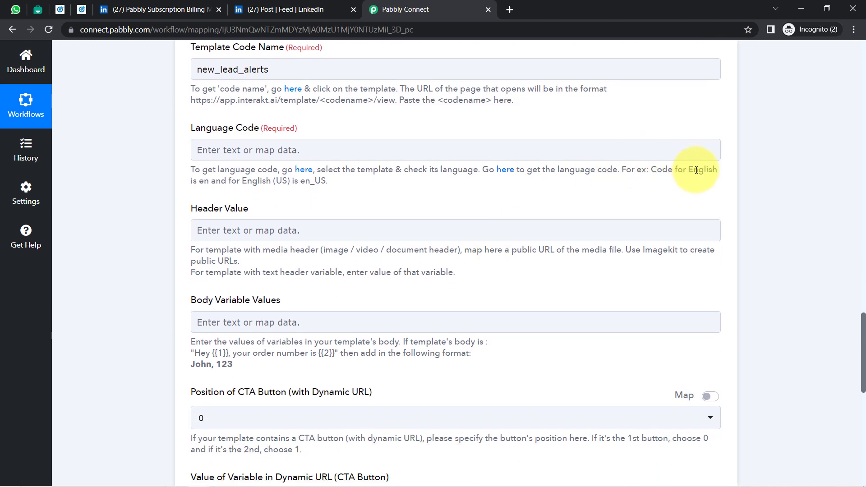
{"action": "double_click", "coordinate": [697, 170]}
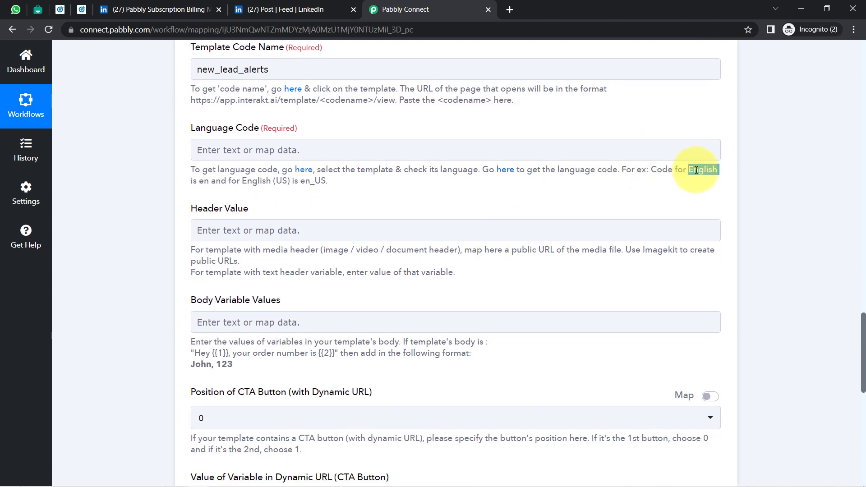
{"action": "left_click", "coordinate": [200, 183]}
{"action": "left_click_drag", "start_coordinate": [201, 183], "coordinate": [328, 181]}
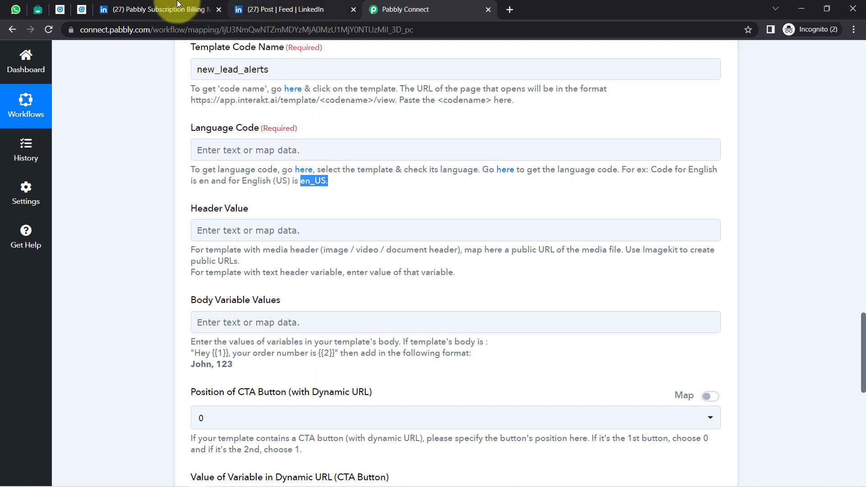
{"action": "left_click", "coordinate": [41, 10]}
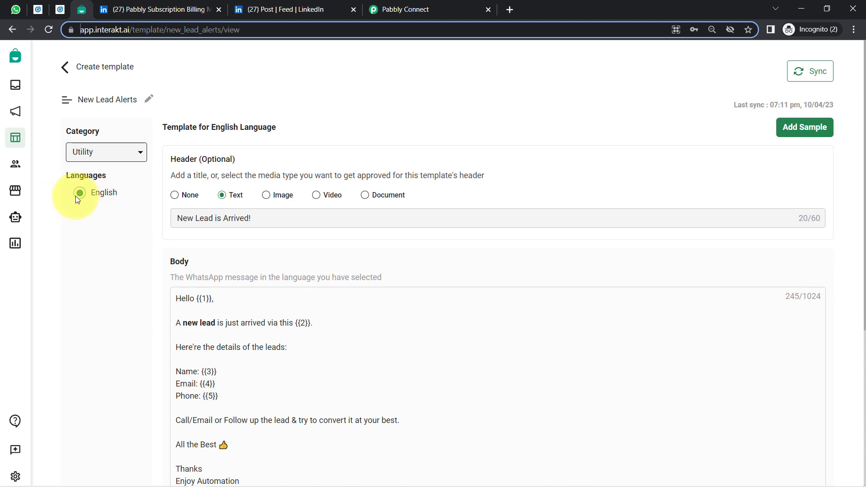
{"action": "left_click_drag", "start_coordinate": [389, 9], "coordinate": [163, 7]}
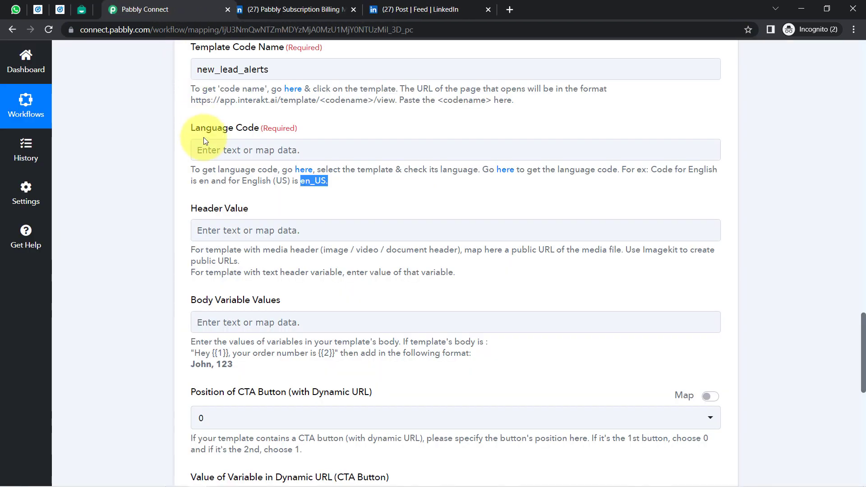
{"action": "left_click", "coordinate": [212, 151]}
{"action": "type", "text": "en"}
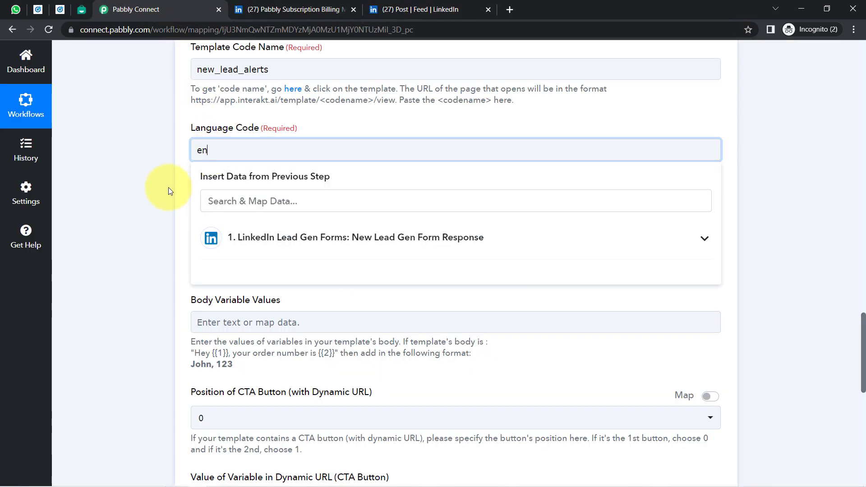
{"action": "left_click", "coordinate": [169, 188]}
{"action": "left_click", "coordinate": [104, 231]}
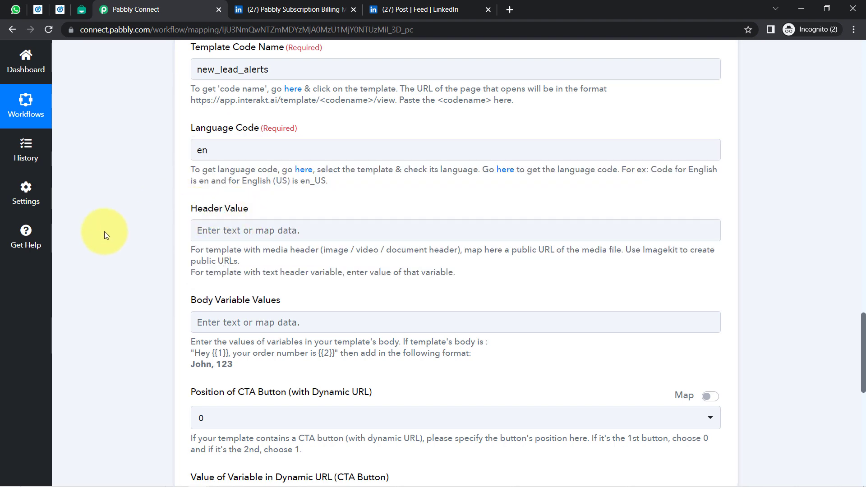
- Return to the Interakt template and enlarge the page to 110% browser zoom to examine its header and body variables
{"action": "scroll", "coordinate": [105, 231], "scroll_direction": "down", "scroll_amount": 2}
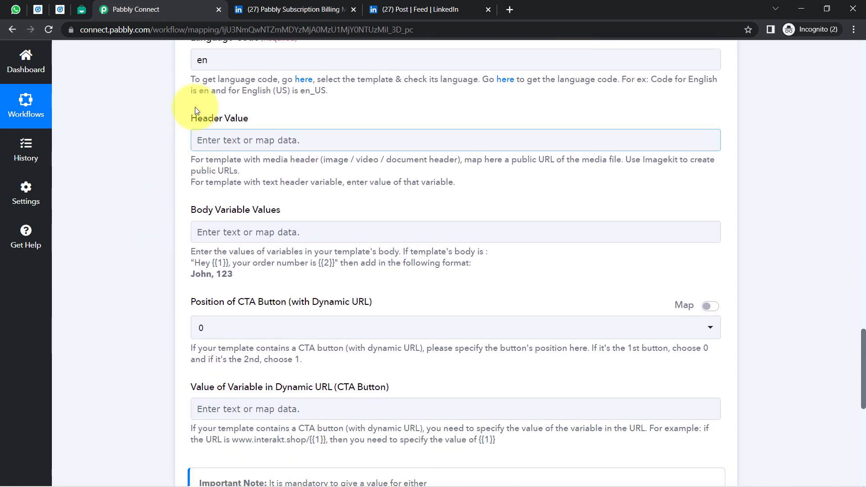
{"action": "left_click", "coordinate": [81, 9]}
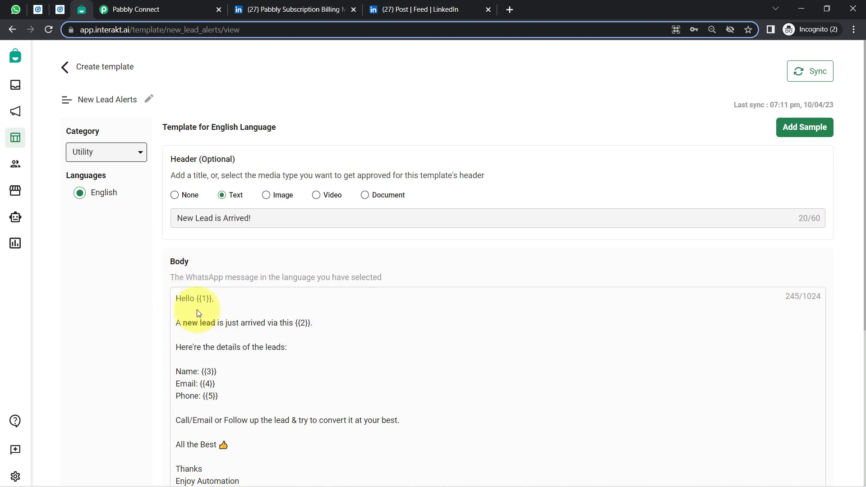
{"action": "scroll", "coordinate": [126, 305], "scroll_direction": "down", "scroll_amount": 2}
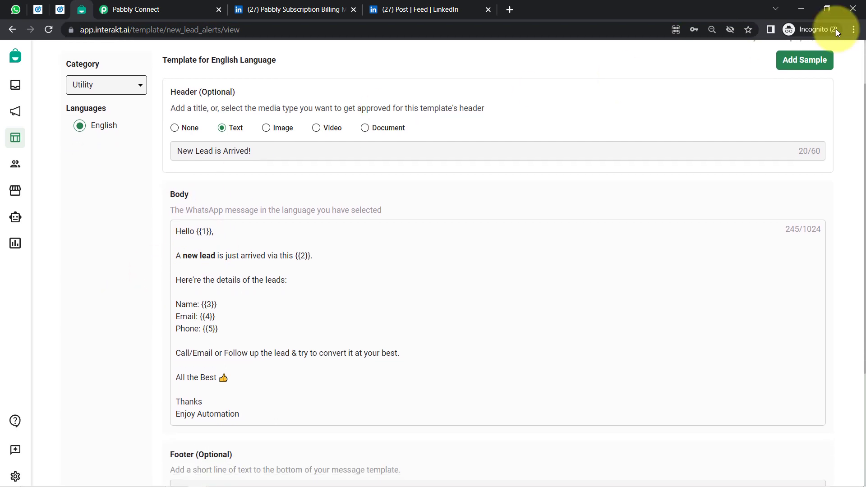
{"action": "left_click", "coordinate": [854, 29]}
{"action": "left_click", "coordinate": [819, 121]}
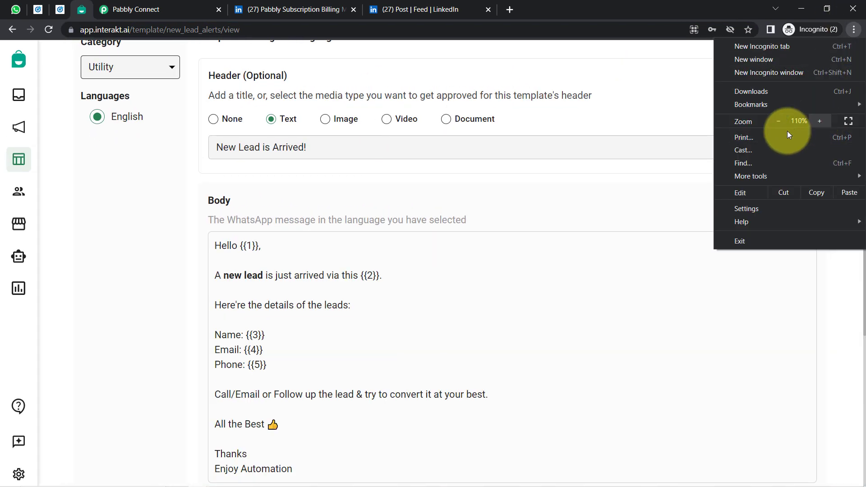
{"action": "left_click", "coordinate": [140, 252]}
{"action": "scroll", "coordinate": [139, 252], "scroll_direction": "down", "scroll_amount": 2}
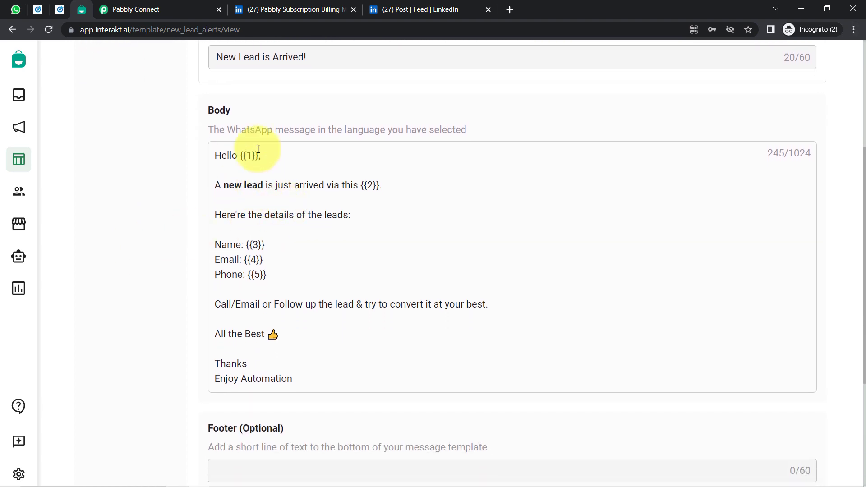
- Examine the Body Variable Values guidance in Pabbly Connect for the comma-separated format of the template's variables
{"action": "left_click", "coordinate": [136, 9]}
{"action": "left_click", "coordinate": [249, 229]}
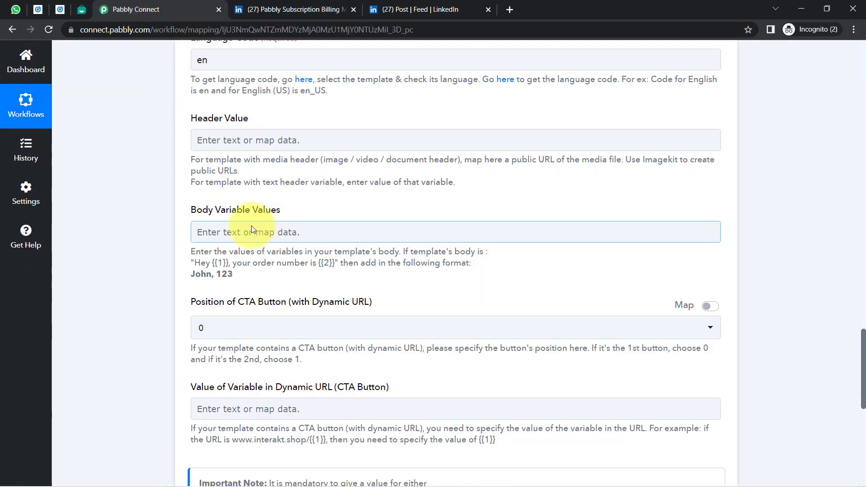
{"action": "left_click", "coordinate": [213, 239]}
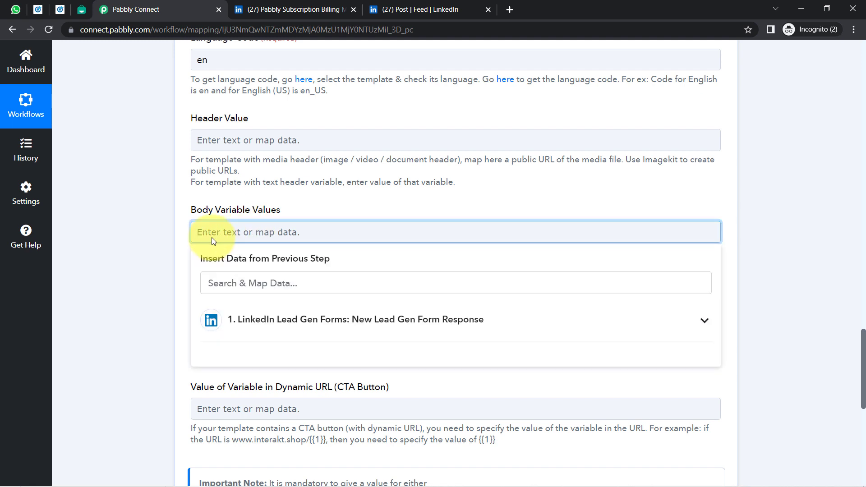
{"action": "left_click", "coordinate": [163, 246]}
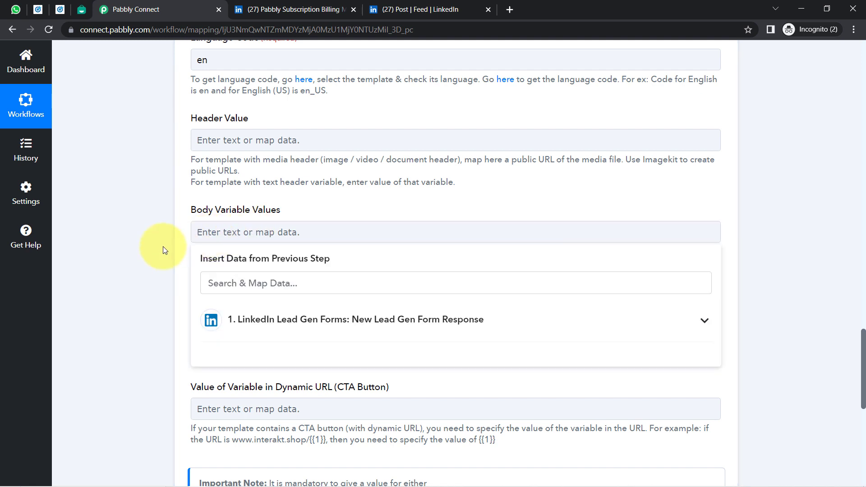
{"action": "left_click_drag", "start_coordinate": [190, 251], "coordinate": [267, 275]}
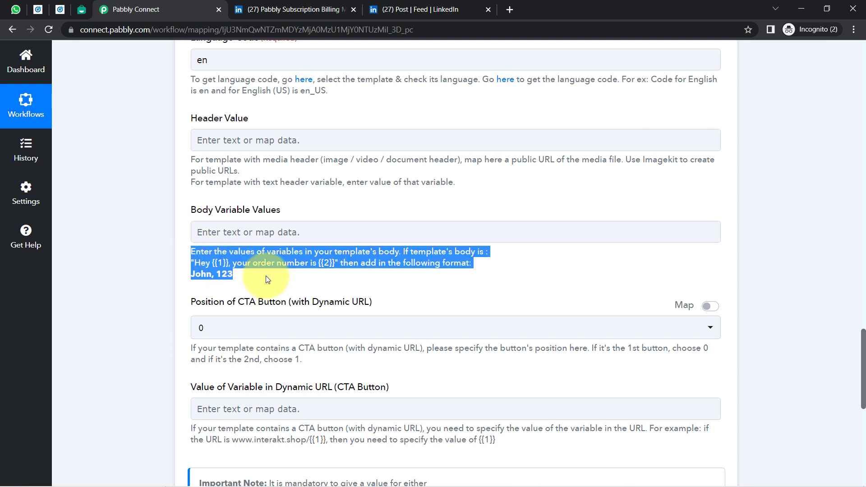
{"action": "left_click", "coordinate": [197, 275]}
{"action": "left_click_drag", "start_coordinate": [198, 275], "coordinate": [238, 276]}
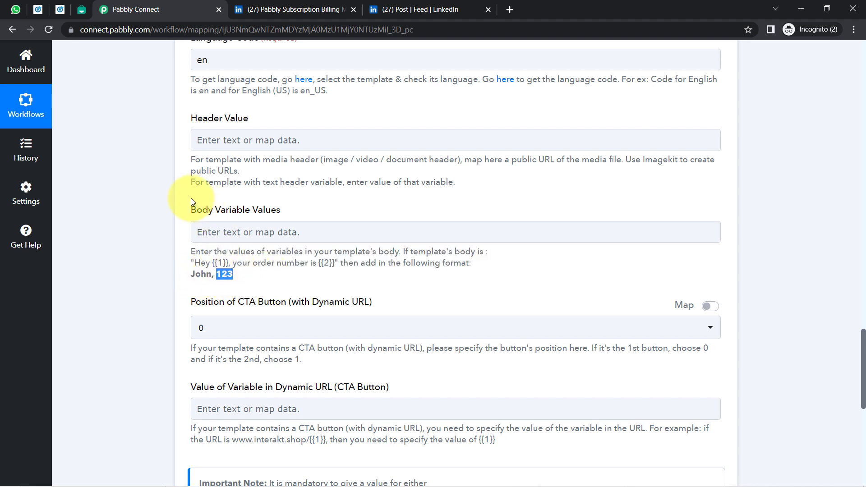
- Check the greeting variable in the Interakt template and enter "Manager, " as the first of the Body Variable Values
{"action": "left_click", "coordinate": [81, 10]}
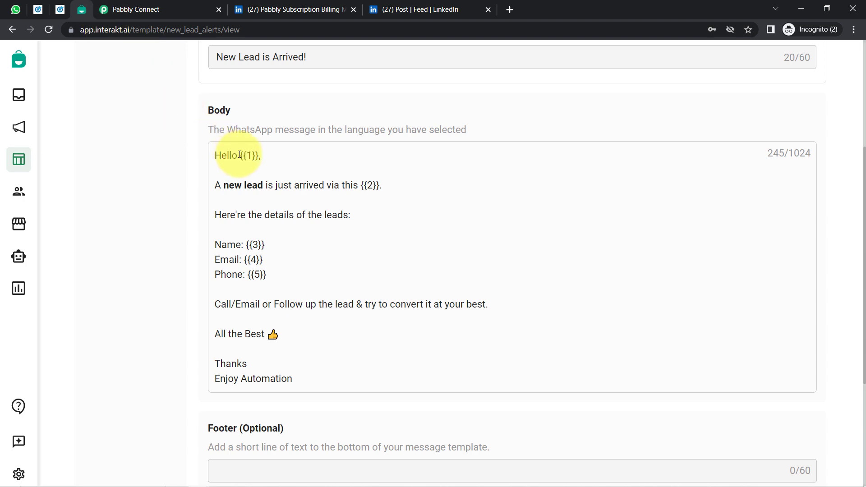
{"action": "left_click", "coordinate": [116, 8]}
{"action": "left_click", "coordinate": [209, 231]}
{"action": "type", "text": "Manager,"}
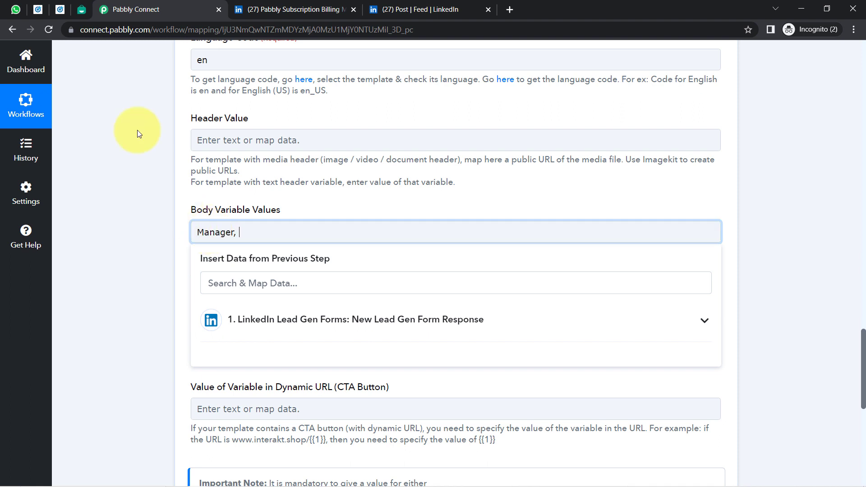
- Check the second body variable in the Interakt template and add "LinkedIn Leads - " after "Manager," in Pabbly Connect's Body Variable Values
{"action": "left_click", "coordinate": [78, 9]}
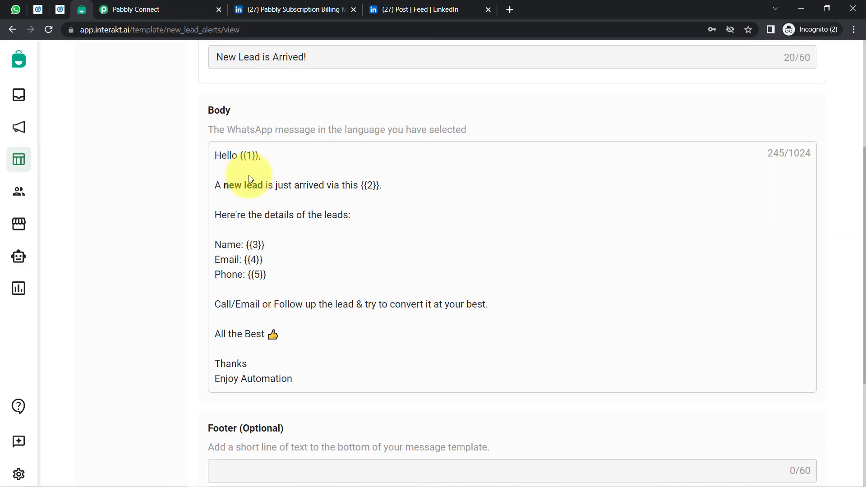
{"action": "left_click", "coordinate": [145, 8]}
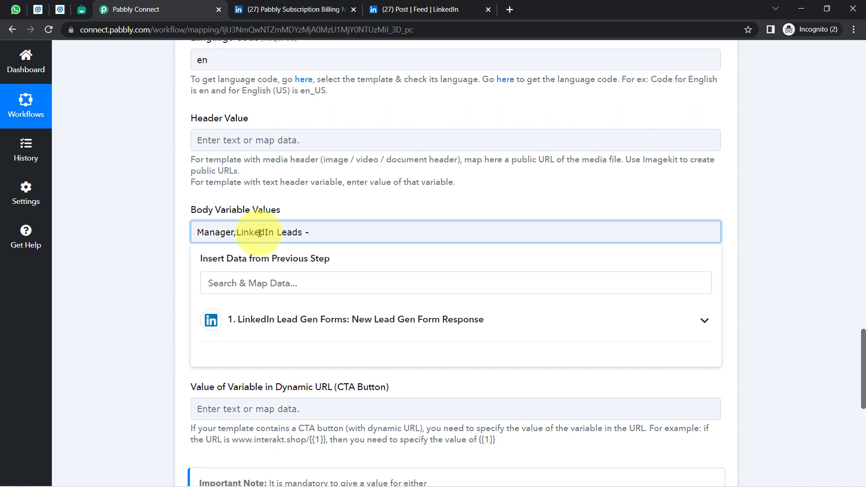
{"action": "left_click", "coordinate": [157, 270]}
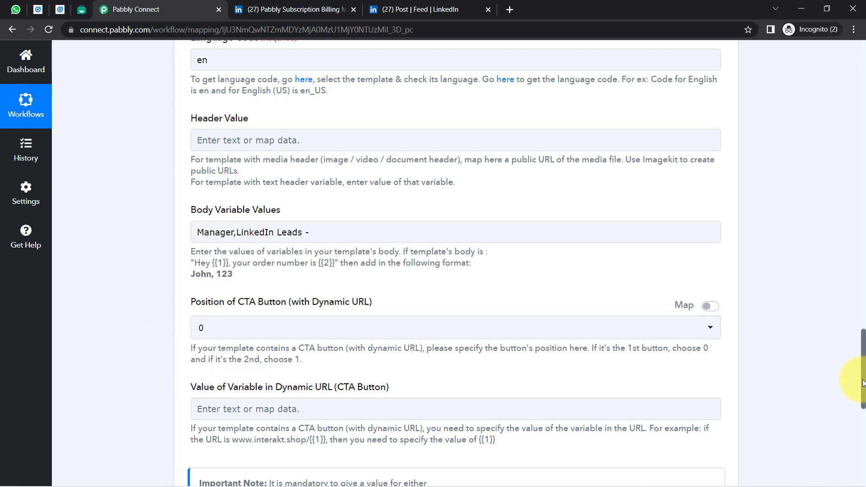
- Locate the form name in the LinkedIn trigger response and map Form Name after "LinkedIn Leads - " in Body Variable Values, followed by a comma
{"action": "left_click_drag", "start_coordinate": [863, 389], "coordinate": [827, 200]}
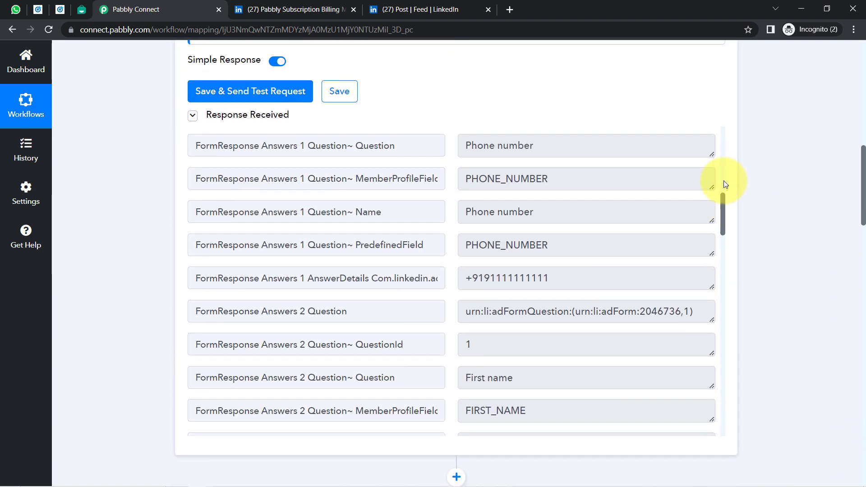
{"action": "left_click_drag", "start_coordinate": [724, 198], "coordinate": [721, 126]}
{"action": "left_click_drag", "start_coordinate": [485, 232], "coordinate": [580, 228]}
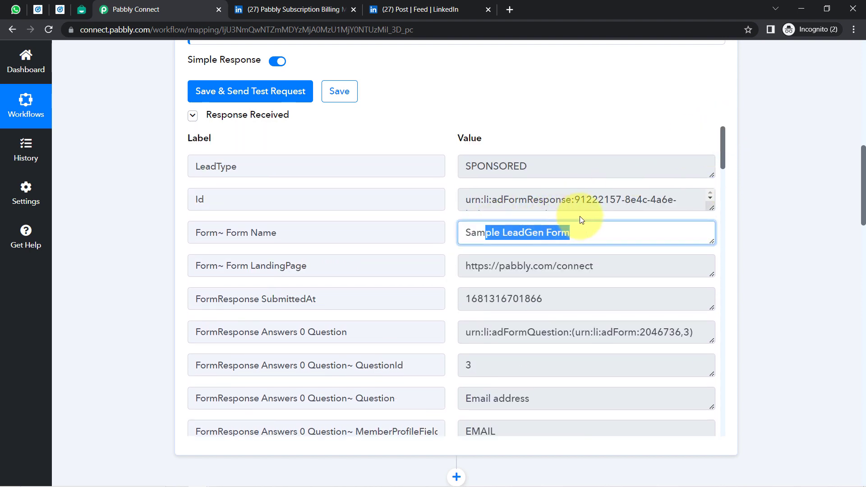
{"action": "left_click_drag", "start_coordinate": [863, 201], "coordinate": [827, 397]}
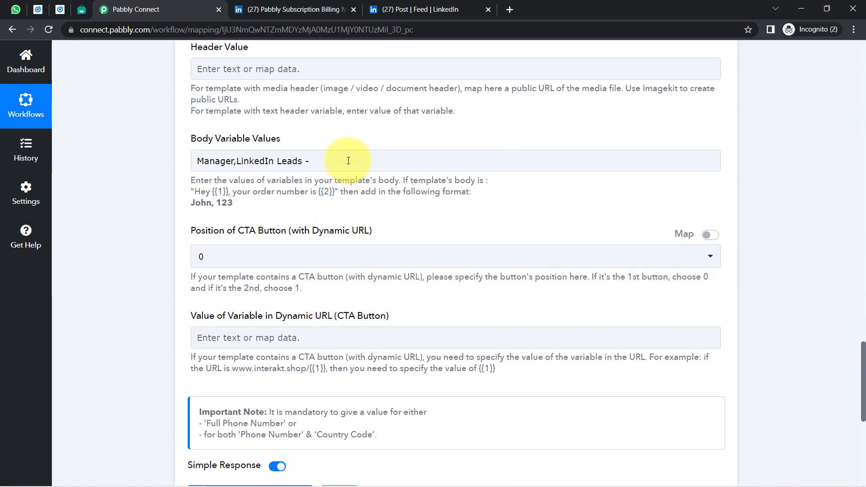
{"action": "left_click", "coordinate": [321, 157]}
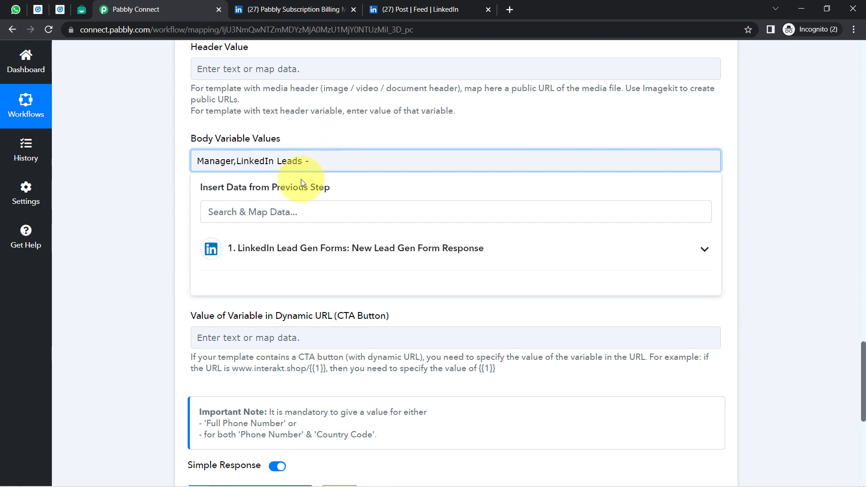
{"action": "left_click", "coordinate": [270, 244]}
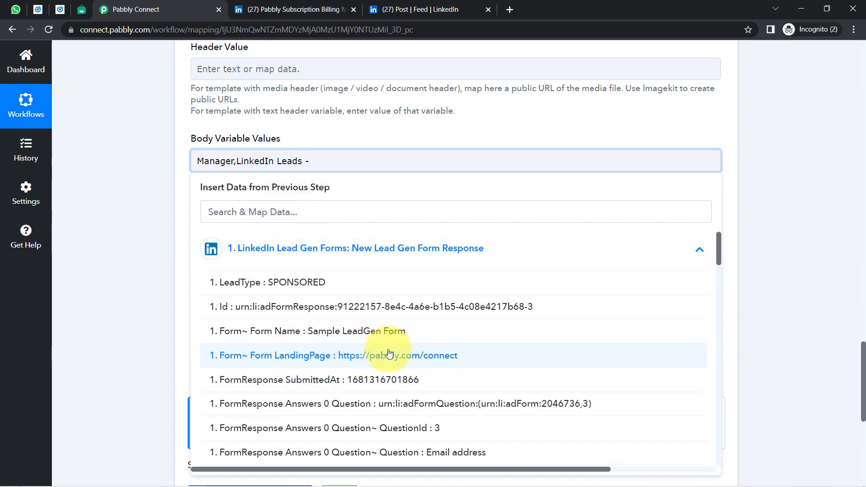
{"action": "left_click", "coordinate": [377, 336]}
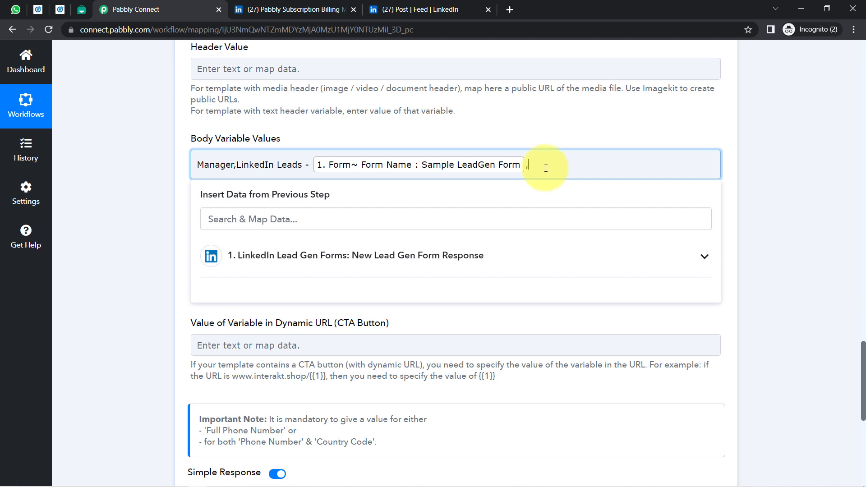
- Check the Interakt template's third variable and map Question Answers First Name as the next body value in Pabbly Connect, followed by a comma
{"action": "left_click", "coordinate": [77, 10]}
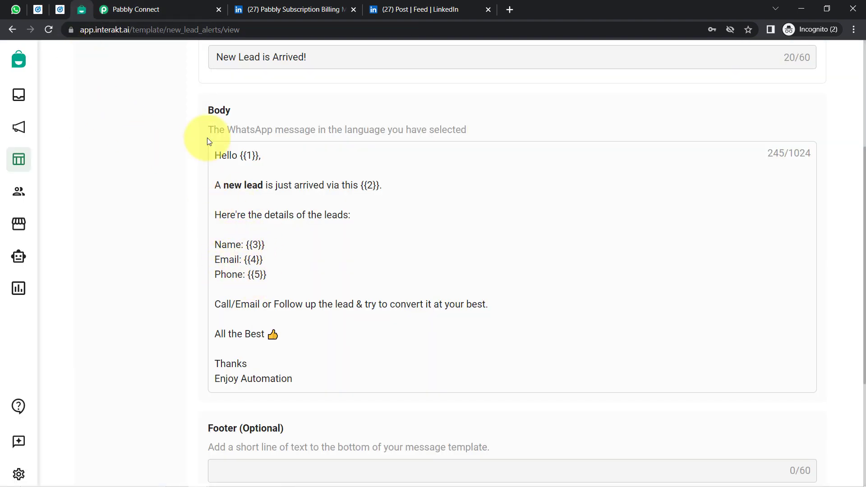
{"action": "left_click", "coordinate": [156, 16]}
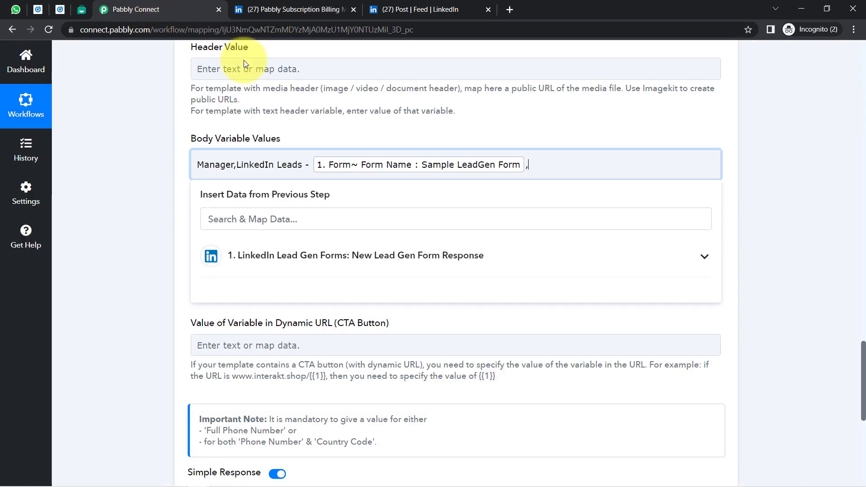
{"action": "left_click", "coordinate": [272, 220]}
{"action": "type", "text": "demo@"}
{"action": "key", "text": "BackSpace"}
{"action": "key", "text": "BackSpace"}
{"action": "key", "text": "BackSpace"}
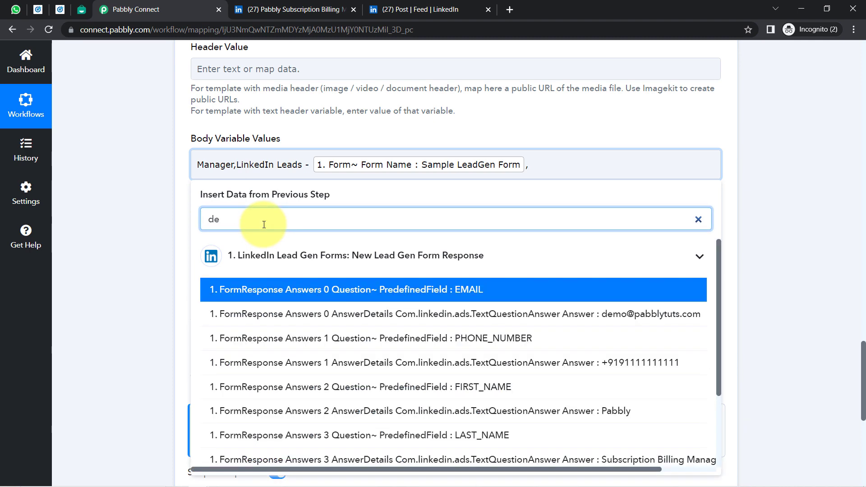
{"action": "key", "text": "BackSpace"}
{"action": "key", "text": "BackSpace"}
{"action": "type", "text": "pabbb"}
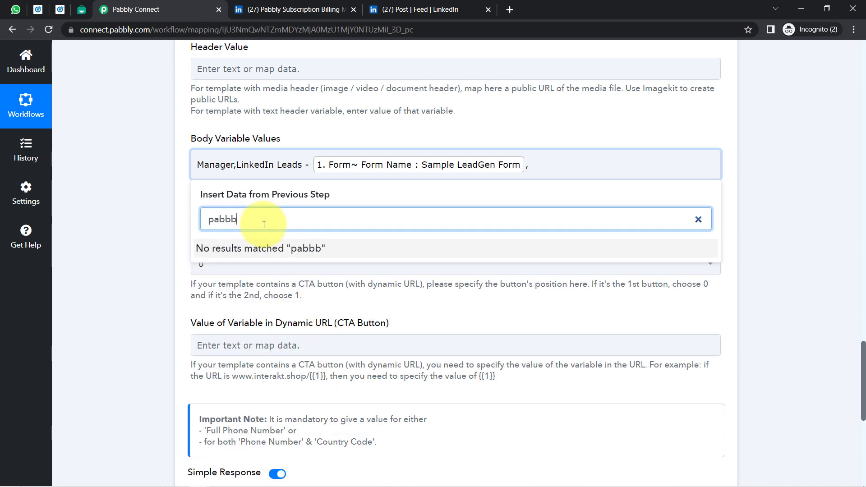
{"action": "key", "text": "BackSpace"}
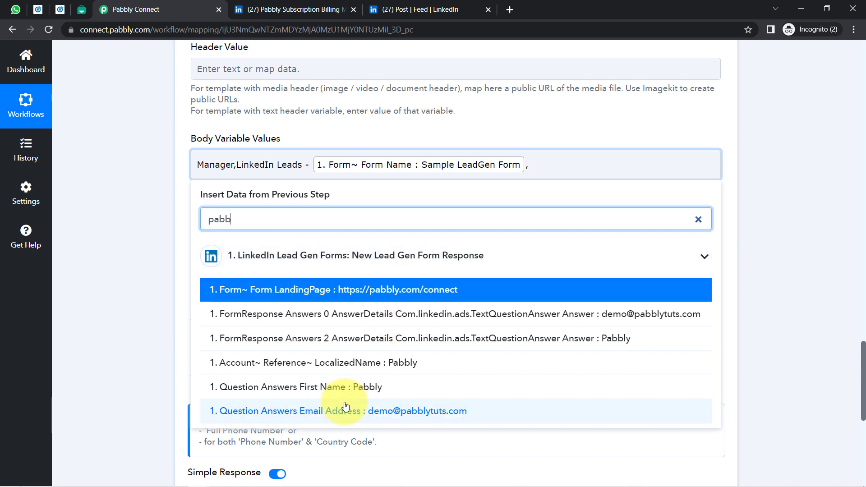
{"action": "left_click", "coordinate": [361, 390]}
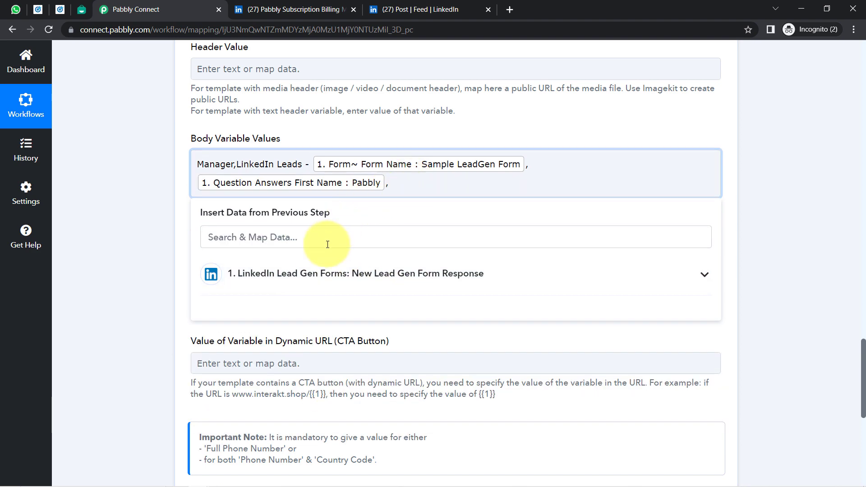
- Map Question Answers Email Address and the FormResponse Answers 1 phone number answer as the last two body values, separated by a comma
{"action": "type", "text": "@"}
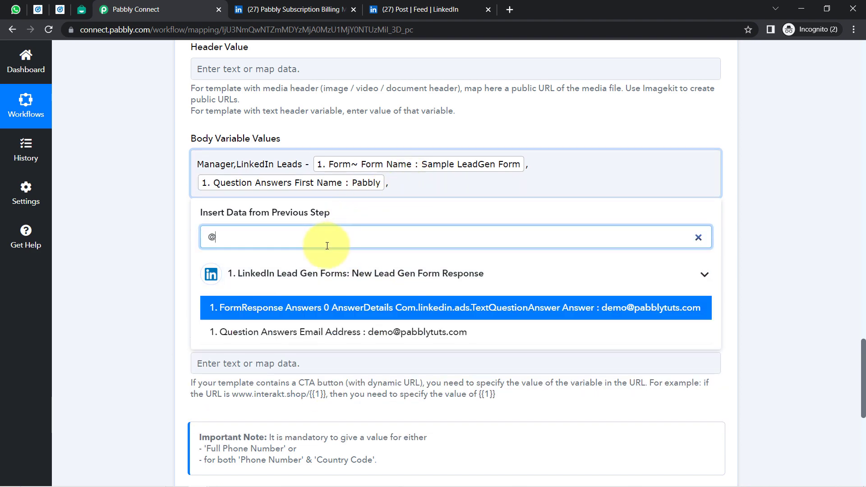
{"action": "left_click", "coordinate": [367, 331]}
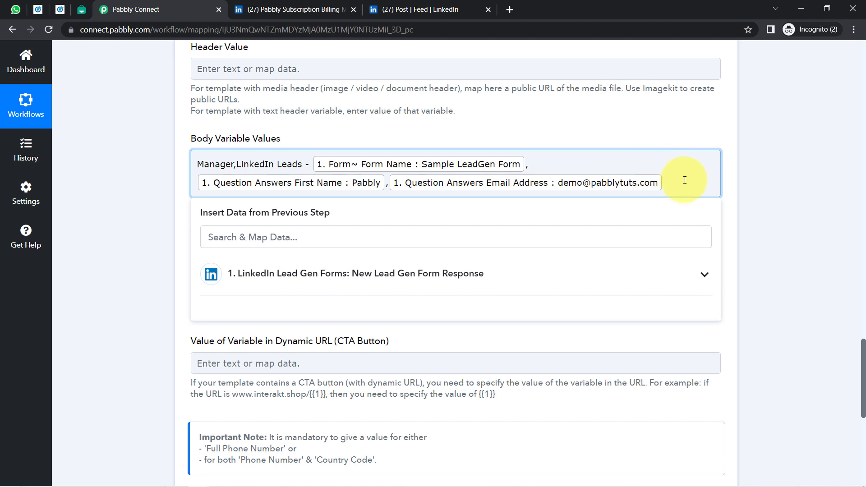
{"action": "type", "text": "911"}
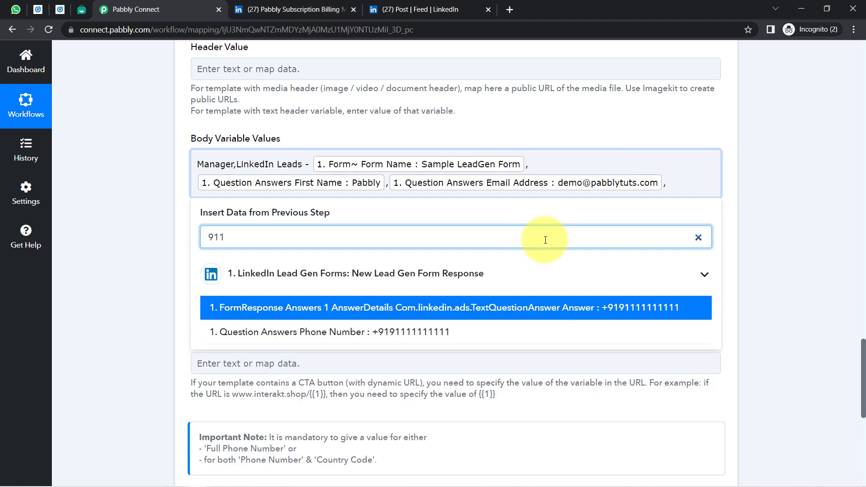
{"action": "left_click", "coordinate": [578, 308]}
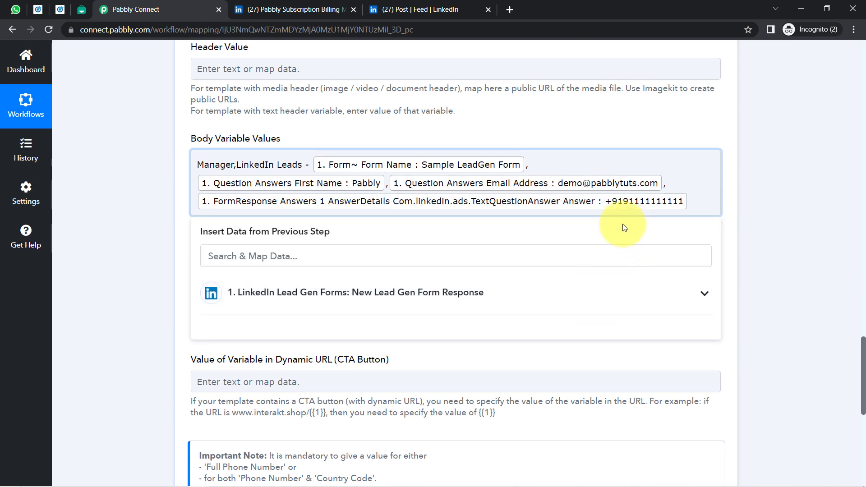
- Check the Interakt template body again, and review the Pabbly Connect action's template, header, body variable and CTA button fields
{"action": "left_click", "coordinate": [82, 9]}
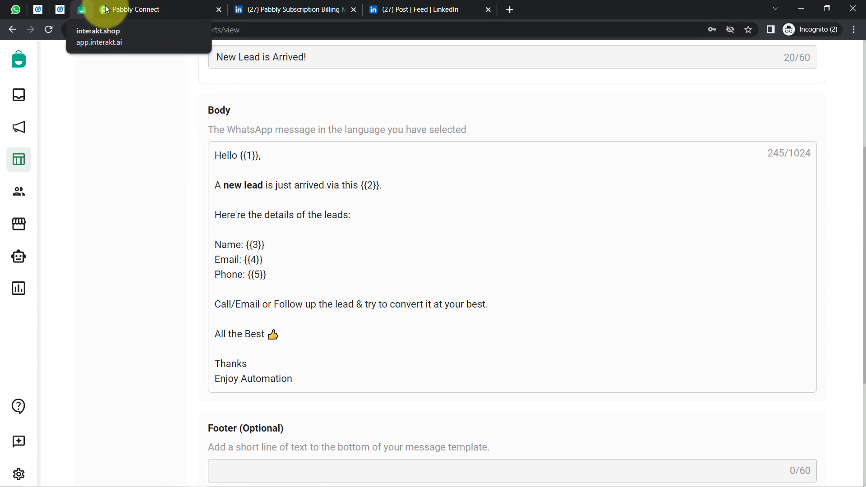
{"action": "left_click", "coordinate": [131, 9]}
{"action": "scroll", "coordinate": [169, 215], "scroll_direction": "down", "scroll_amount": 4}
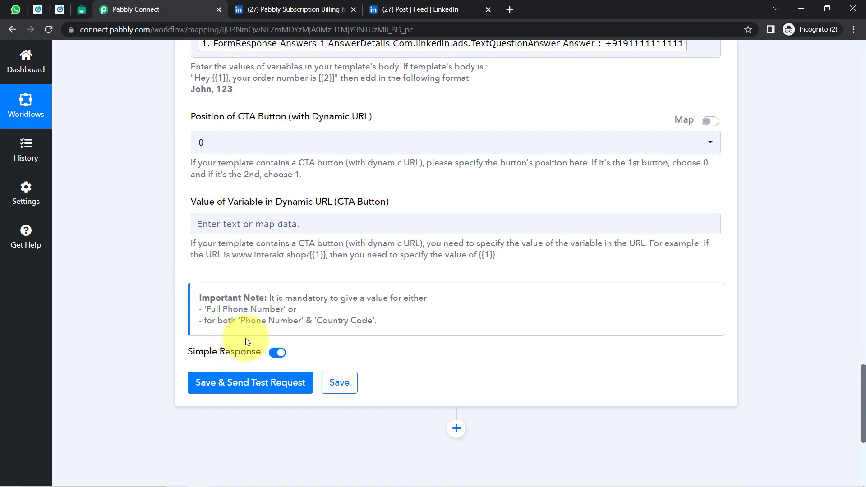
{"action": "scroll", "coordinate": [268, 261], "scroll_direction": "up", "scroll_amount": 8}
{"action": "scroll", "coordinate": [268, 258], "scroll_direction": "up", "scroll_amount": 2}
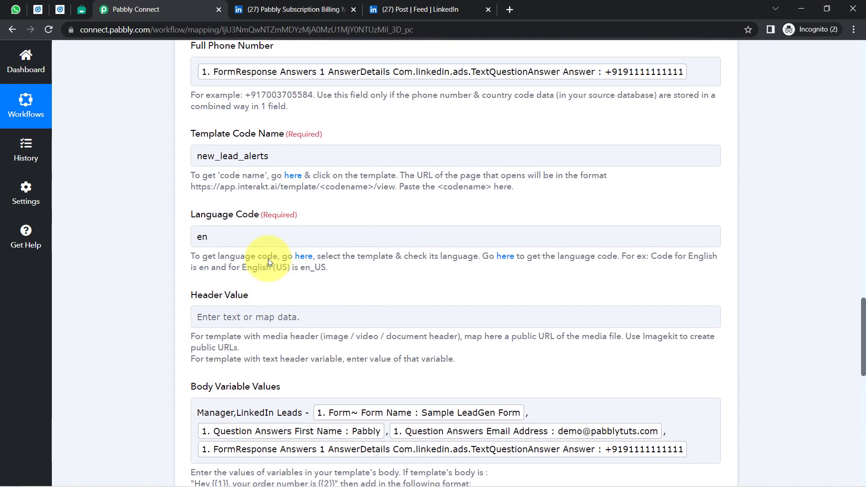
{"action": "scroll", "coordinate": [271, 253], "scroll_direction": "down", "scroll_amount": 6}
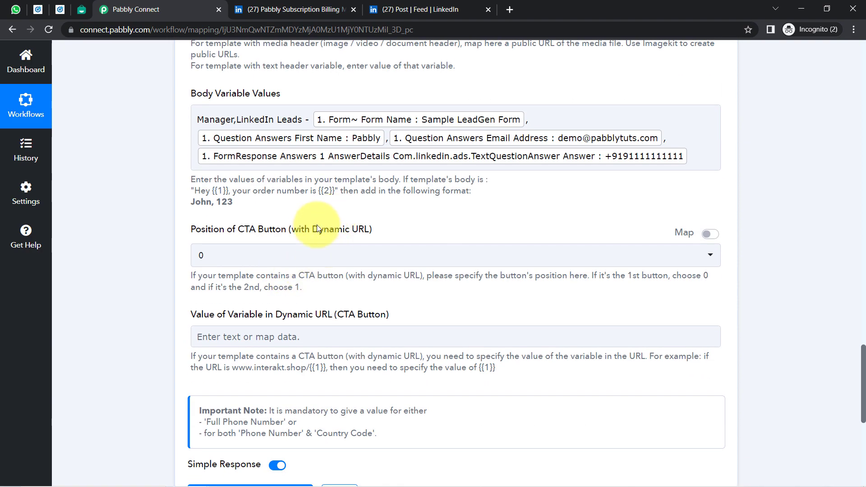
{"action": "triple_click", "coordinate": [316, 229]}
{"action": "triple_click", "coordinate": [389, 316]}
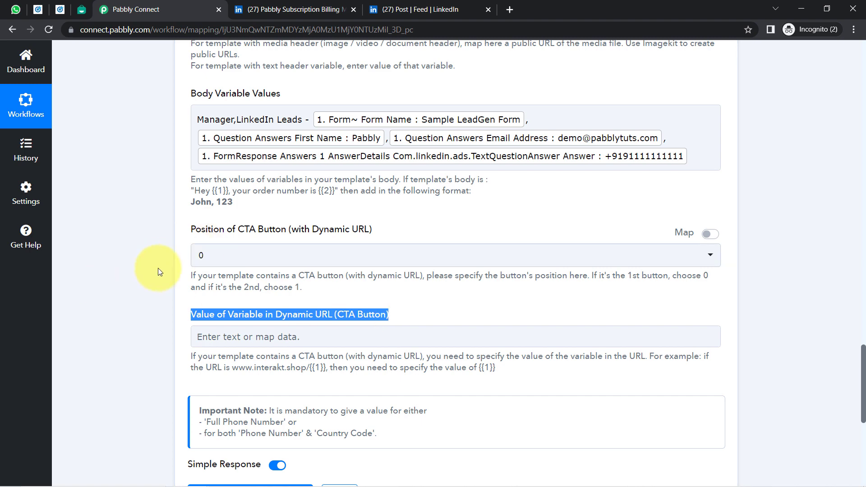
{"action": "left_click", "coordinate": [129, 290]}
{"action": "scroll", "coordinate": [129, 290], "scroll_direction": "up", "scroll_amount": 1}
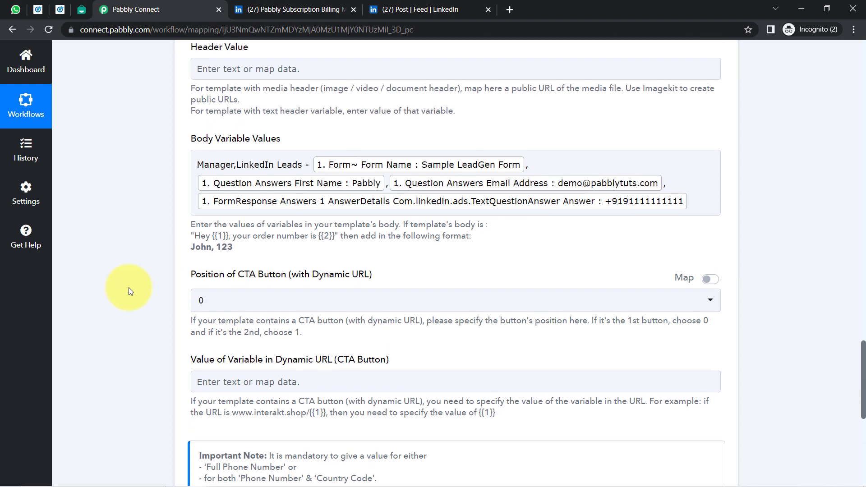
{"action": "scroll", "coordinate": [149, 303], "scroll_direction": "up", "scroll_amount": 2}
{"action": "scroll", "coordinate": [203, 361], "scroll_direction": "down", "scroll_amount": 6}
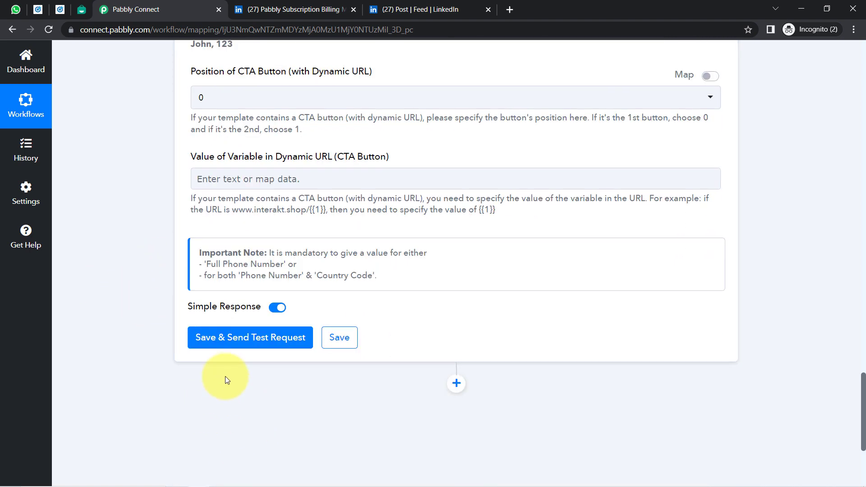
{"action": "scroll", "coordinate": [246, 340], "scroll_direction": "up", "scroll_amount": 4}
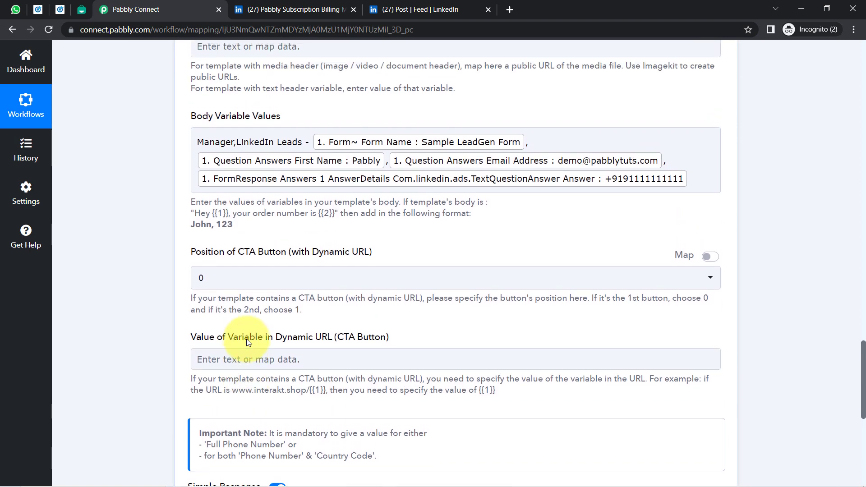
{"action": "scroll", "coordinate": [246, 339], "scroll_direction": "up", "scroll_amount": 6}
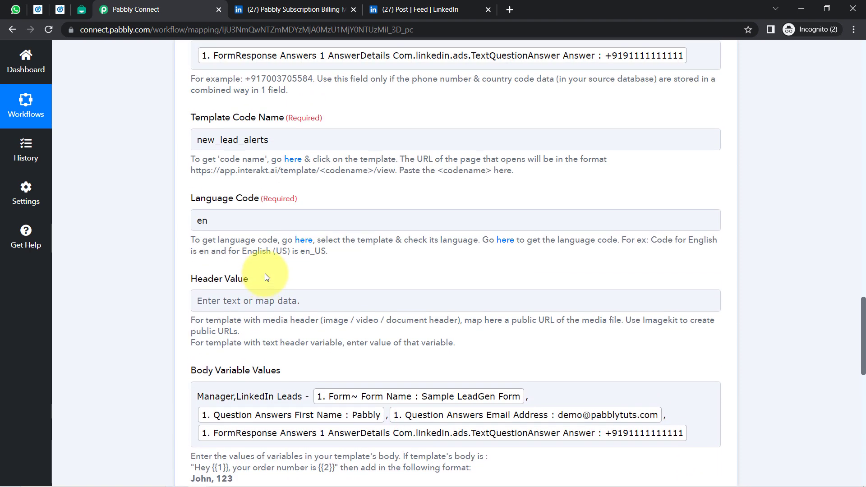
{"action": "scroll", "coordinate": [267, 277], "scroll_direction": "up", "scroll_amount": 1}
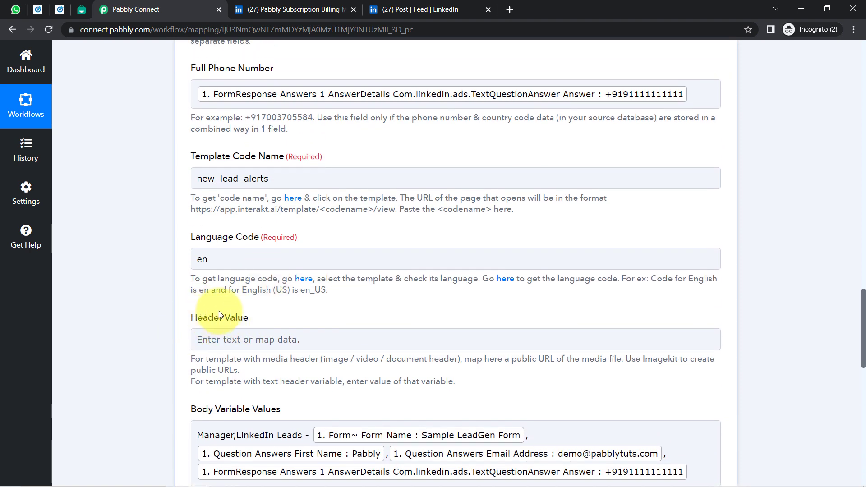
- Copy the header text "New Lead is Arrived!" from the Interakt template into Header Value in Pabbly Connect
{"action": "left_click", "coordinate": [81, 9]}
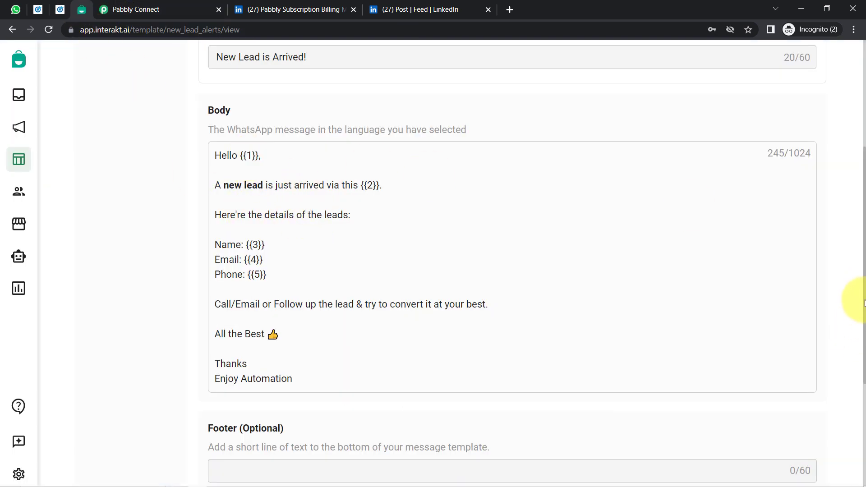
{"action": "triple_click", "coordinate": [296, 55]}
{"action": "key", "text": "ctrl+c"}
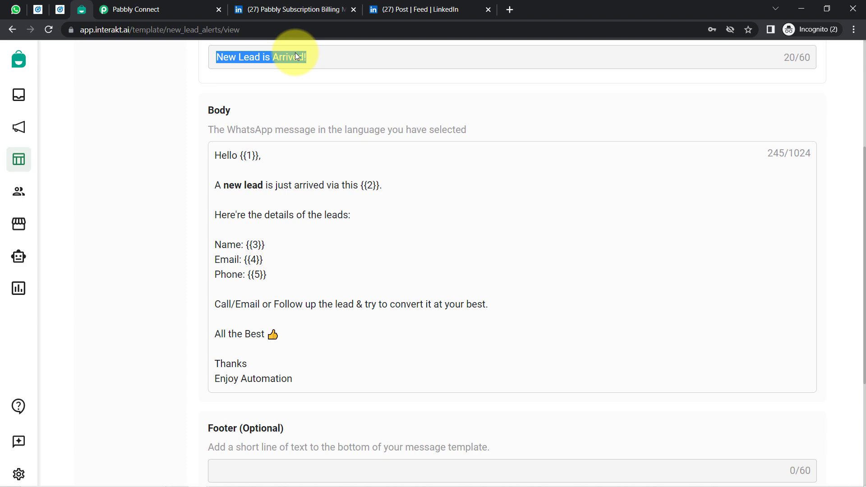
{"action": "left_click", "coordinate": [135, 9]}
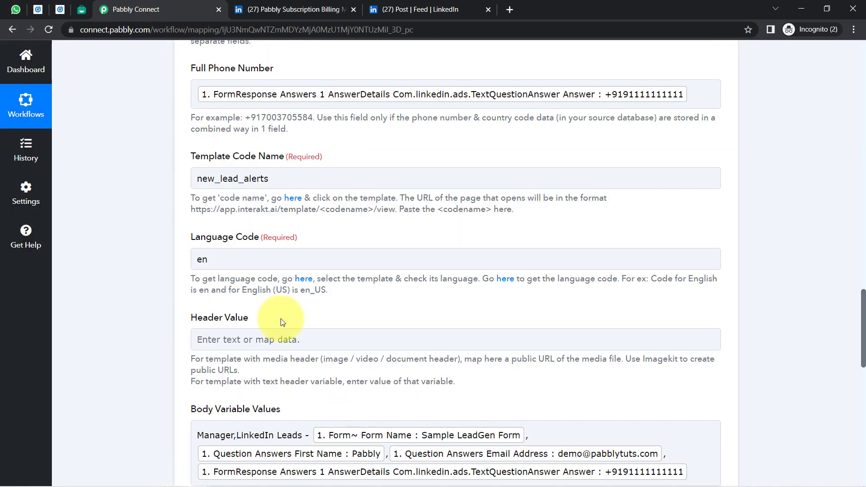
{"action": "left_click", "coordinate": [220, 340]}
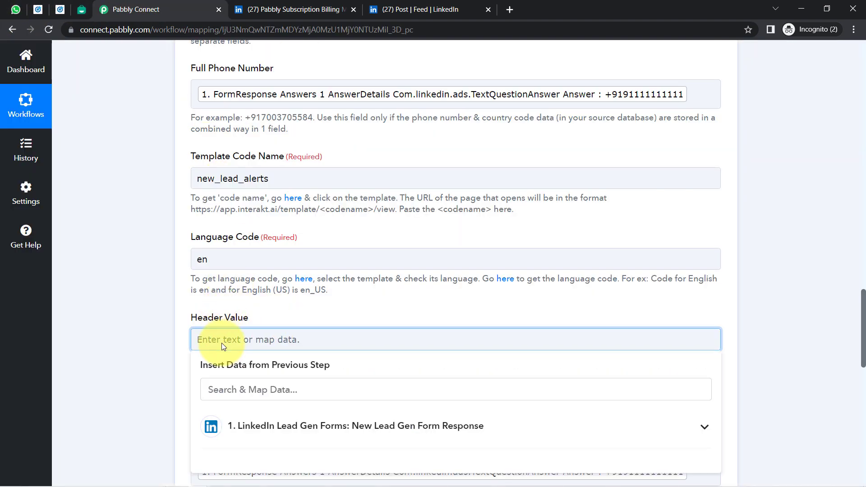
{"action": "key", "text": "ctrl+v"}
{"action": "left_click", "coordinate": [154, 344]}
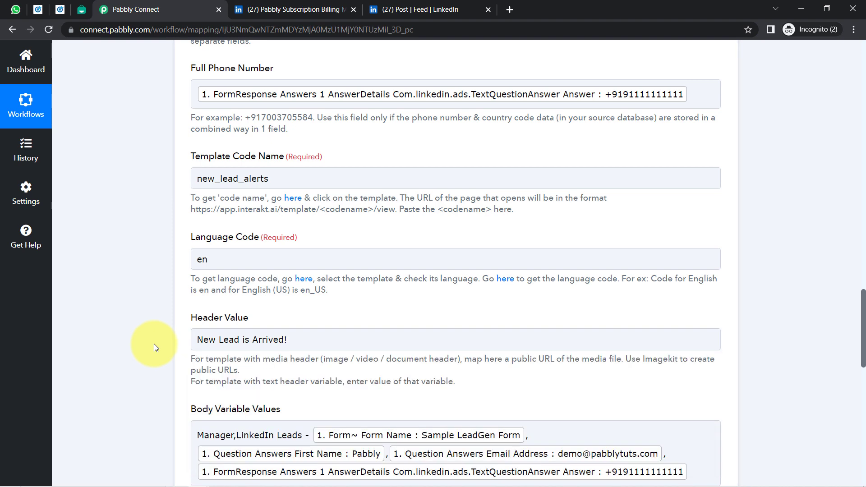
{"action": "scroll", "coordinate": [206, 324], "scroll_direction": "up", "scroll_amount": 2}
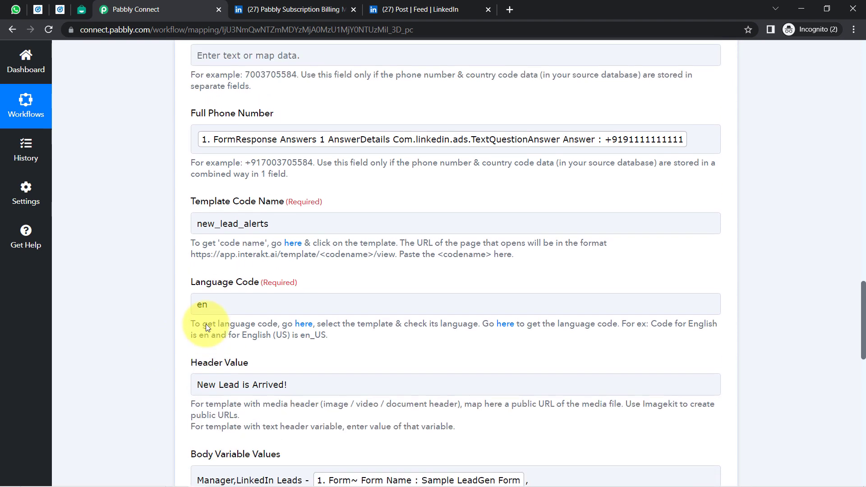
- Remove the mapped lead phone answer from the Interakt action's Full Phone Number field
{"action": "scroll", "coordinate": [205, 324], "scroll_direction": "up", "scroll_amount": 1}
{"action": "left_click", "coordinate": [691, 186]}
{"action": "key", "text": "BackSpace"}
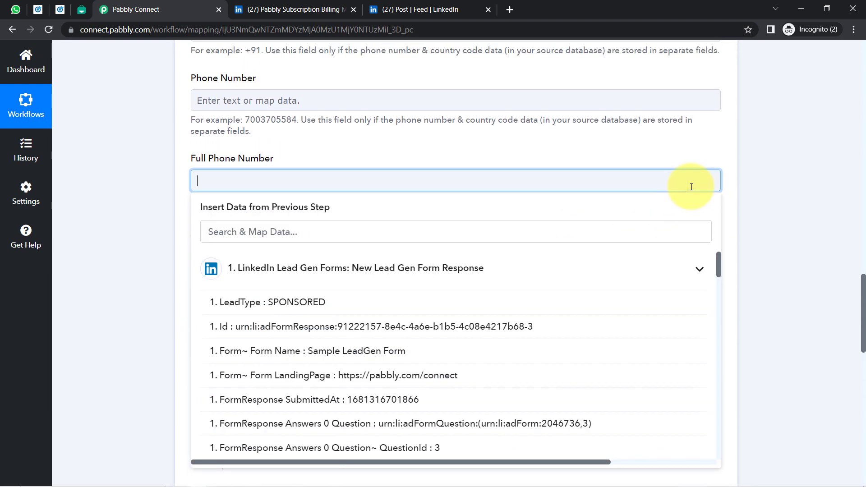
- Switch to WhatsApp Web and delete the Pabbly Team - Interakt chat
{"action": "left_click", "coordinate": [19, 8]}
{"action": "left_click", "coordinate": [842, 62]}
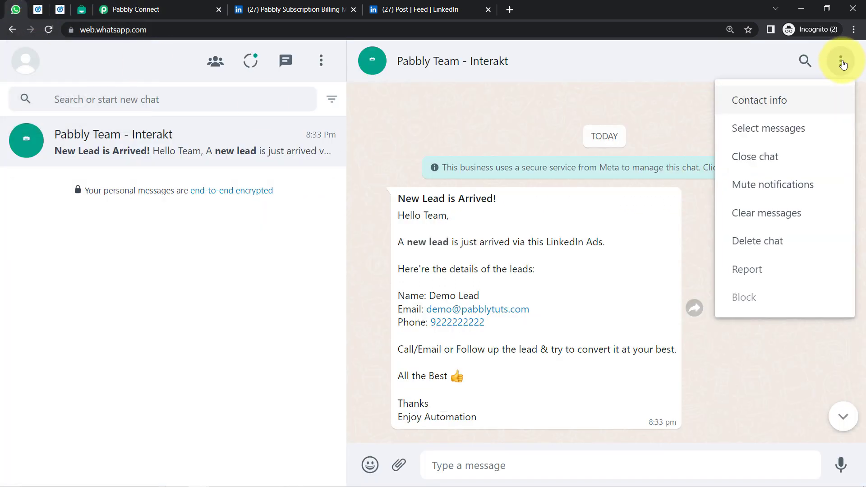
{"action": "left_click", "coordinate": [742, 244]}
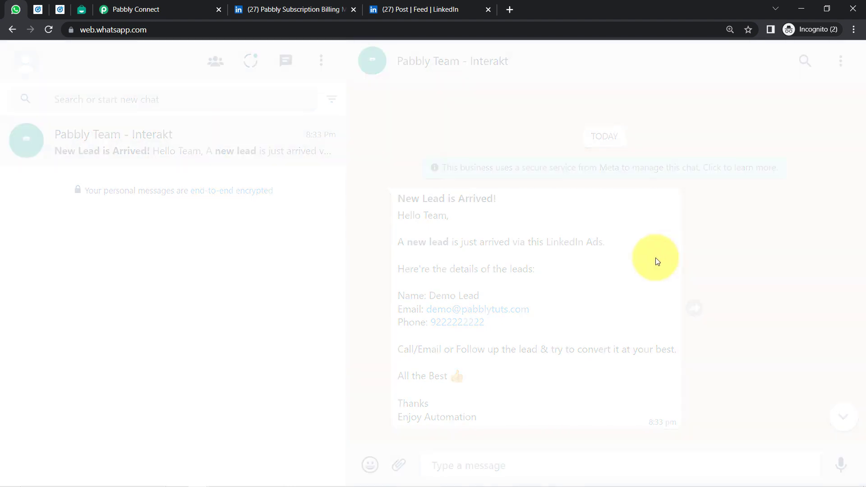
{"action": "left_click", "coordinate": [526, 311]}
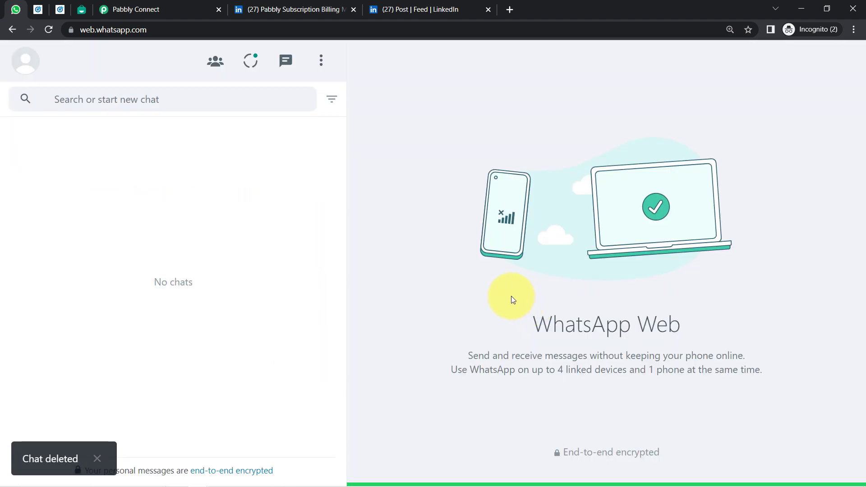
- Return to Pabbly Connect, enter the recipient's phone number with country code as Full Phone Number, and save and send a test request
{"action": "left_click", "coordinate": [199, 9]}
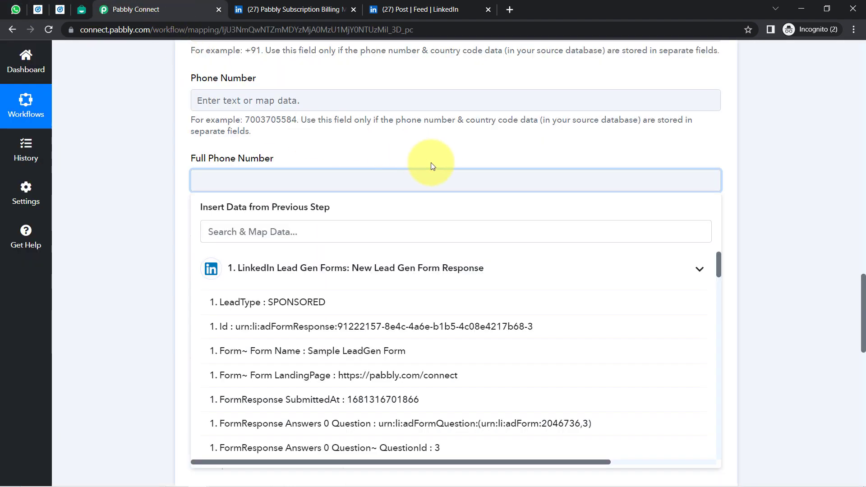
{"action": "type", "text": "+"}
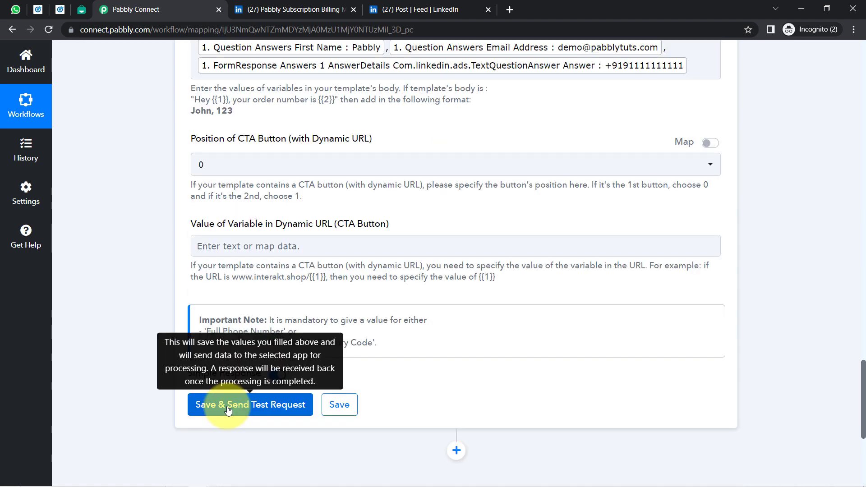
{"action": "left_click", "coordinate": [227, 408]}
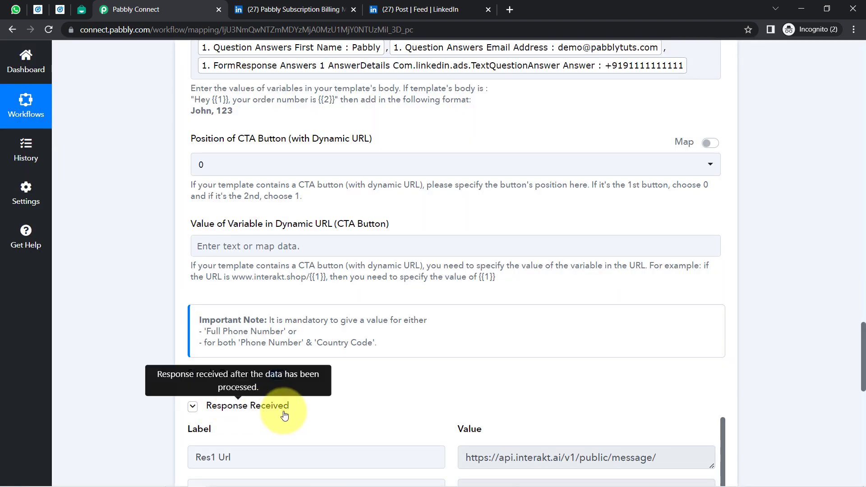
- Open the new Pabbly Team - Interakt message in WhatsApp Web and check its header, greeting, form name and lead name
{"action": "left_click", "coordinate": [16, 9]}
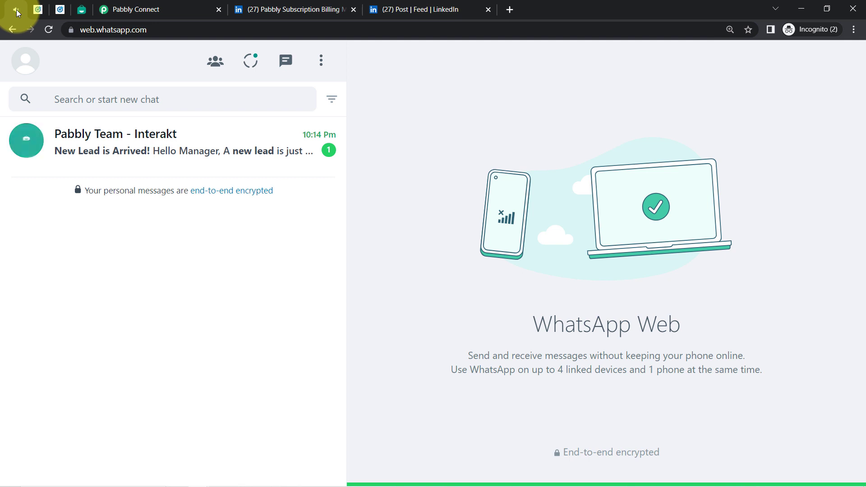
{"action": "left_click", "coordinate": [150, 152]}
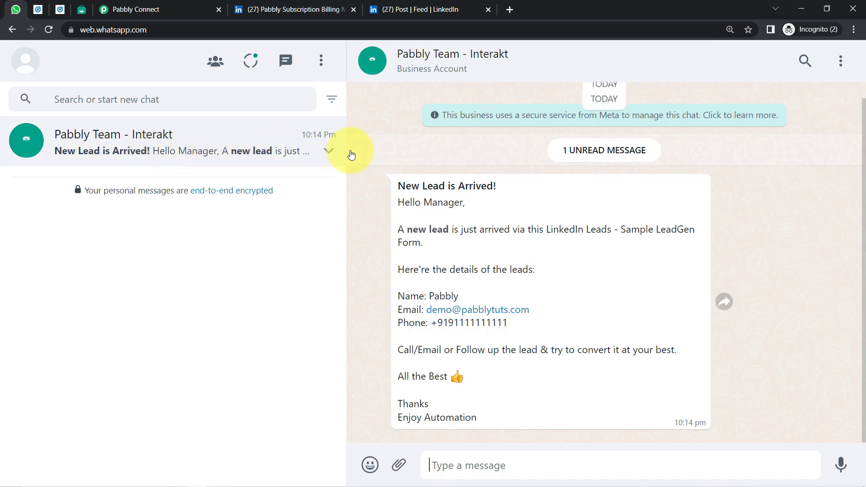
{"action": "left_click_drag", "start_coordinate": [408, 185], "coordinate": [502, 192]}
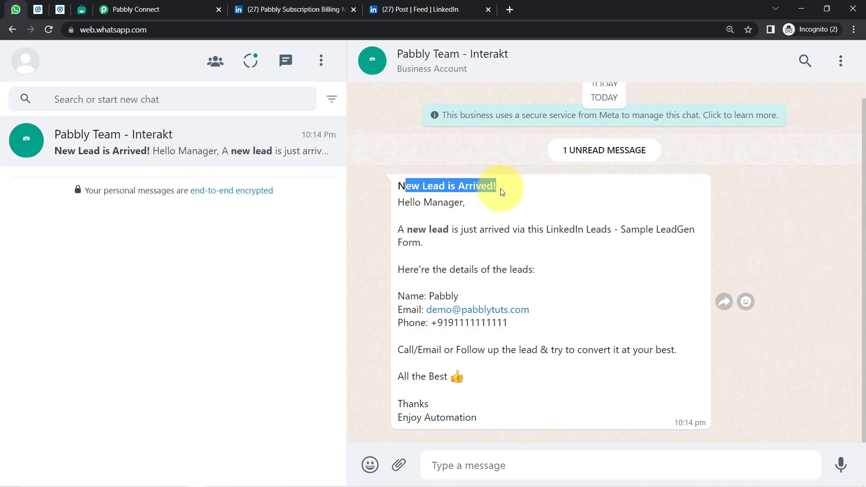
{"action": "double_click", "coordinate": [453, 204]}
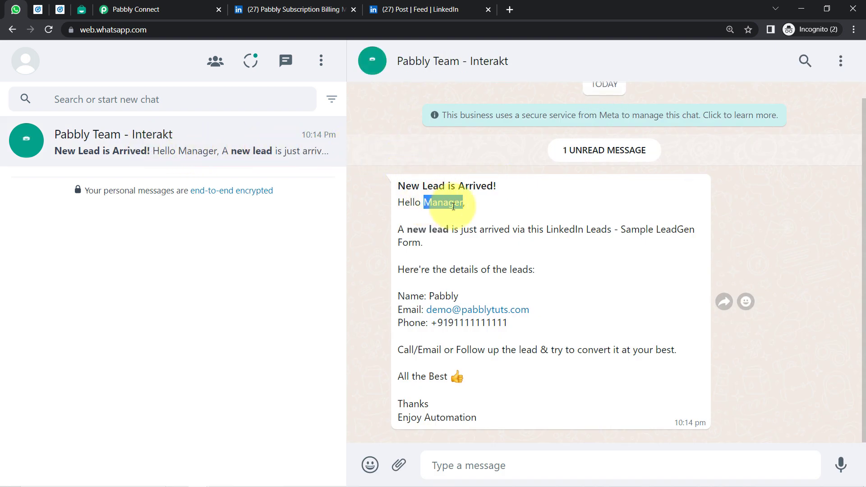
{"action": "left_click_drag", "start_coordinate": [424, 203], "coordinate": [467, 204]}
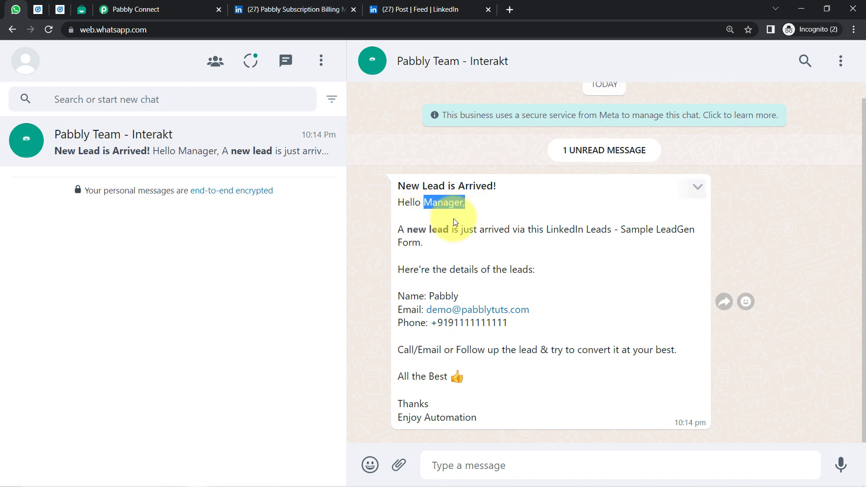
{"action": "left_click_drag", "start_coordinate": [407, 231], "coordinate": [437, 244]}
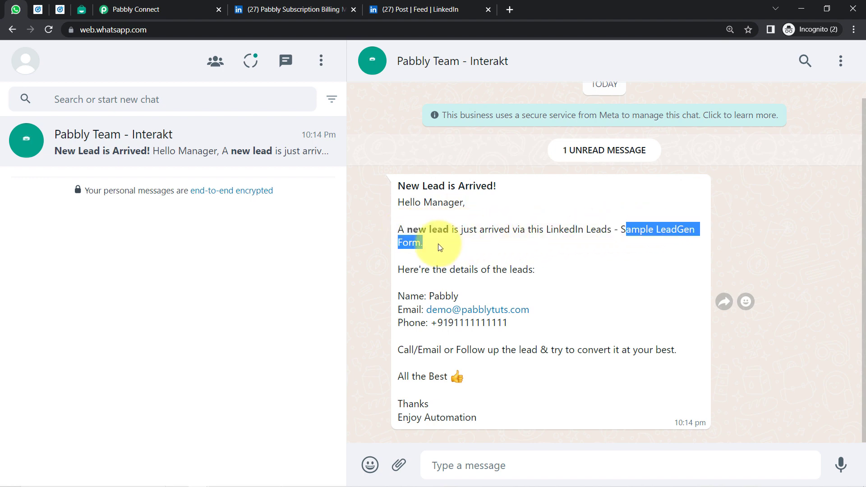
{"action": "left_click_drag", "start_coordinate": [412, 274], "coordinate": [520, 270]}
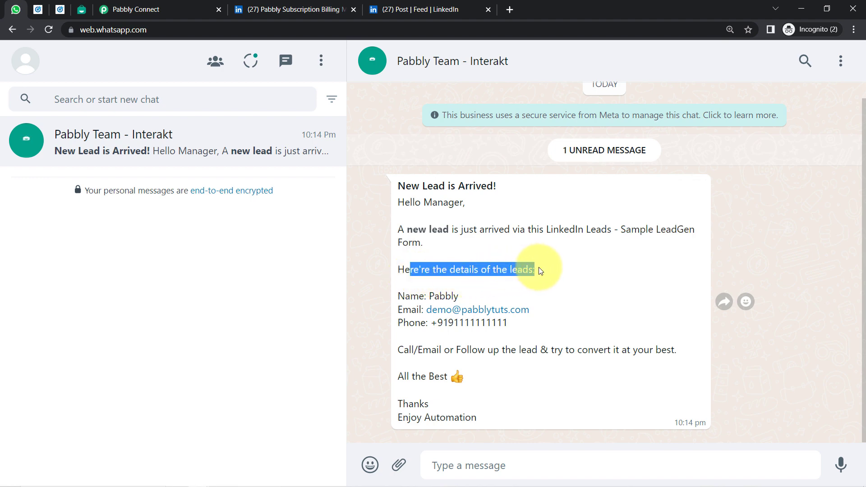
{"action": "left_click_drag", "start_coordinate": [429, 299], "coordinate": [458, 298]}
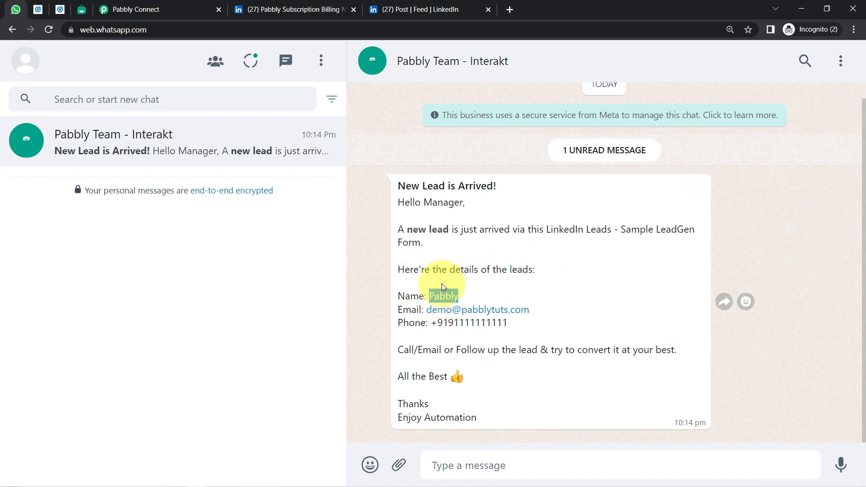
- Compare the lead name with the LinkedIn profile's first name, and check the WhatsApp message's email, phone and closing lines
{"action": "left_click", "coordinate": [292, 6]}
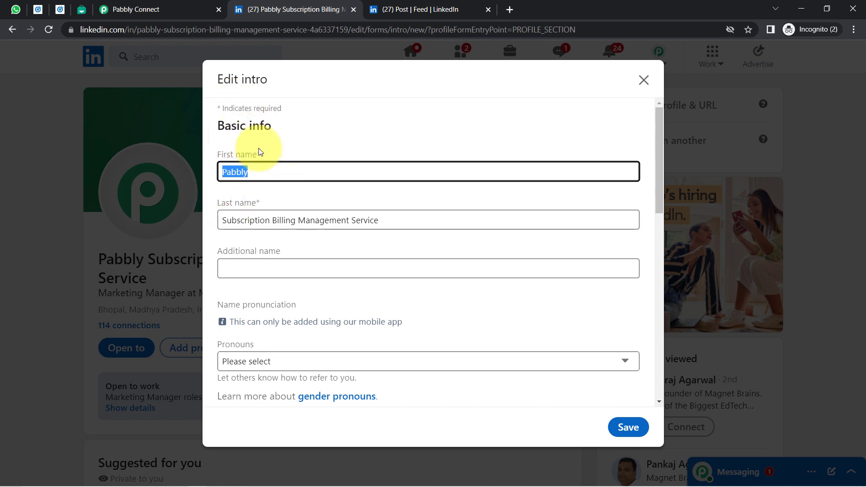
{"action": "left_click", "coordinate": [16, 7]}
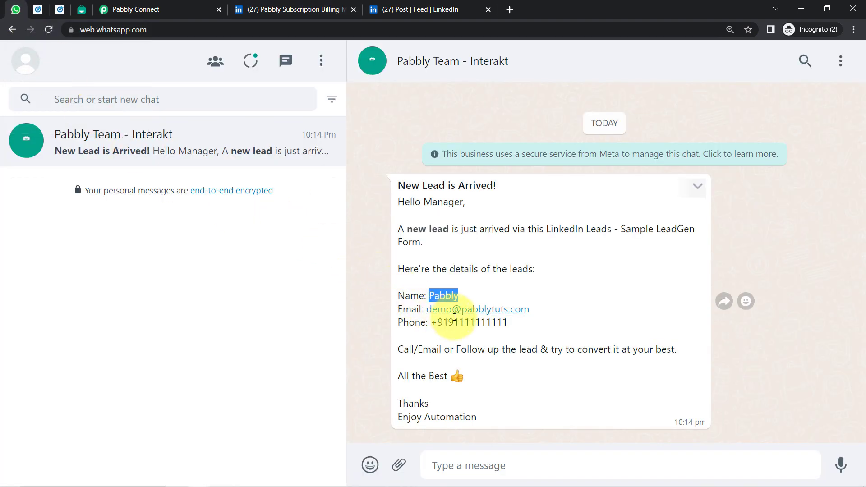
{"action": "left_click_drag", "start_coordinate": [542, 313], "coordinate": [424, 309]}
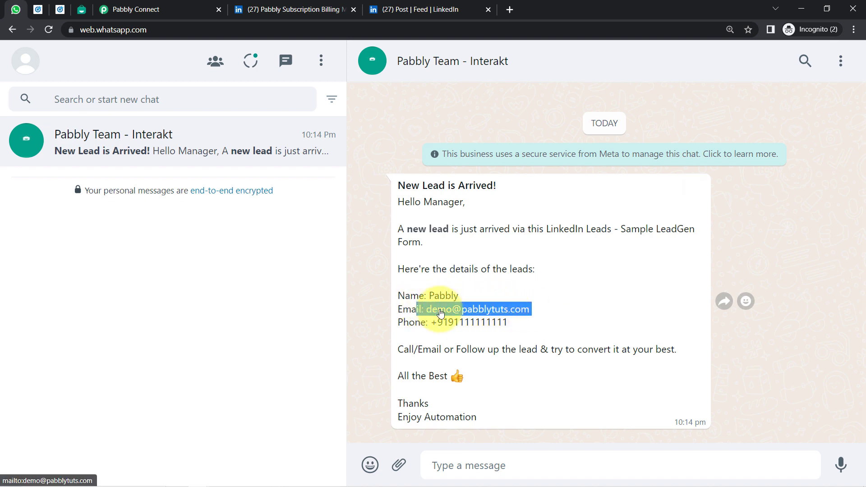
{"action": "left_click_drag", "start_coordinate": [497, 322], "coordinate": [431, 325]}
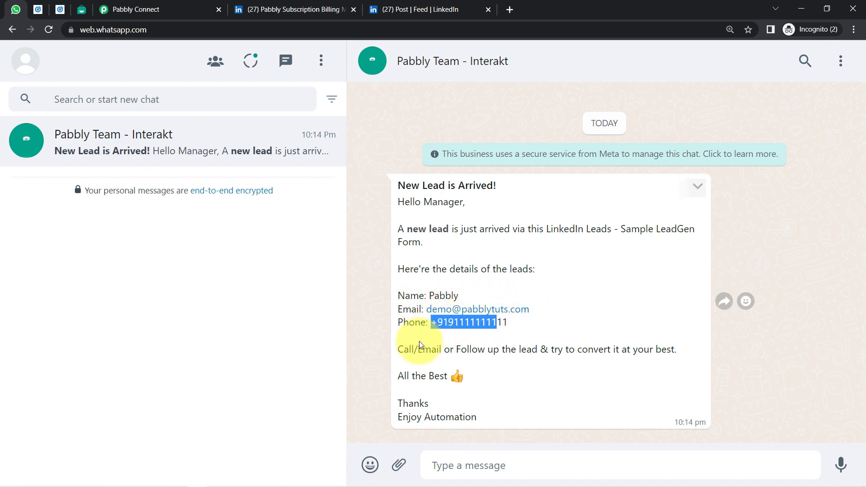
{"action": "left_click_drag", "start_coordinate": [399, 350], "coordinate": [564, 353]}
{"action": "left_click_drag", "start_coordinate": [576, 351], "coordinate": [650, 352]}
{"action": "left_click_drag", "start_coordinate": [420, 385], "coordinate": [485, 420]}
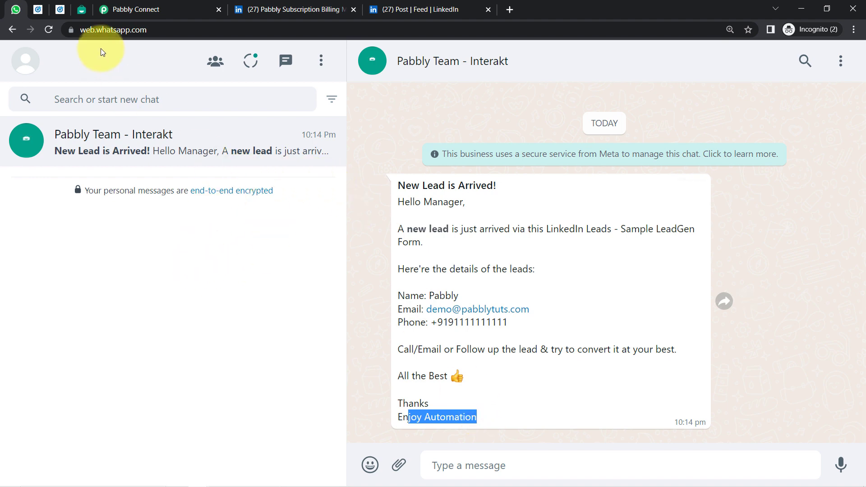
{"action": "left_click", "coordinate": [61, 10]}
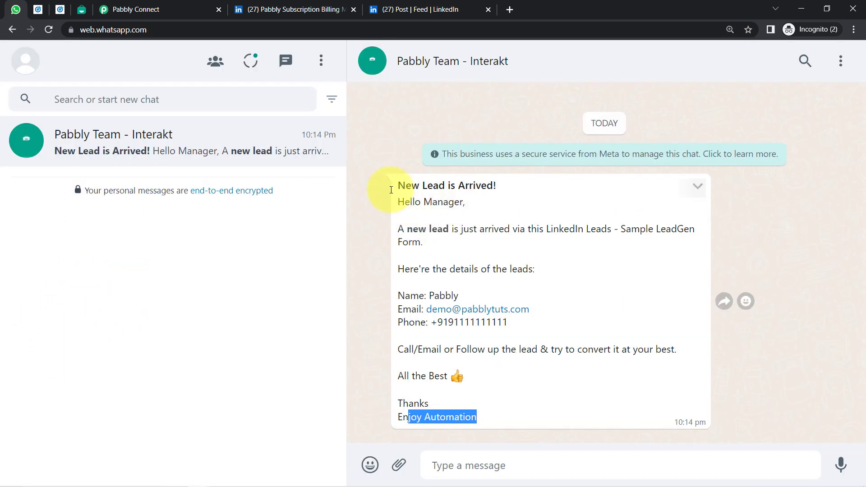
{"action": "left_click_drag", "start_coordinate": [405, 185], "coordinate": [450, 350]}
- Check the LinkedIn Lead Gen Forms trigger's polling interval in Pabbly Connect and review the received alert in WhatsApp Web again
{"action": "left_click", "coordinate": [135, 9]}
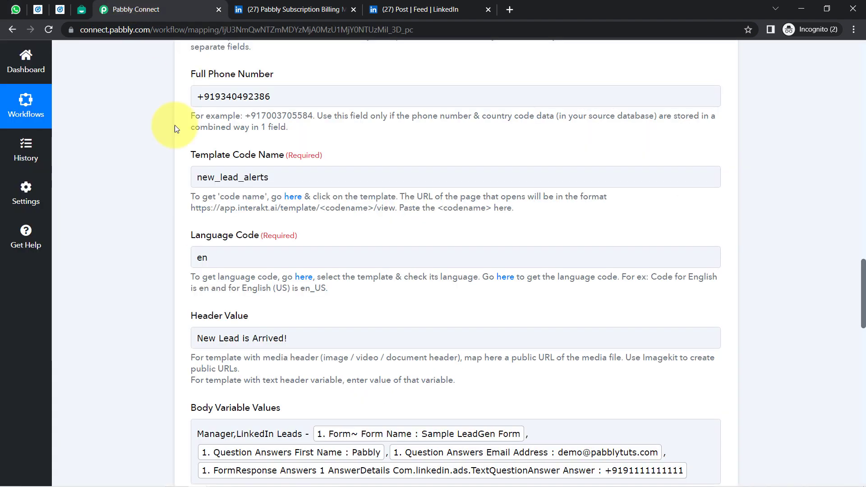
{"action": "left_click_drag", "start_coordinate": [864, 303], "coordinate": [851, 29]}
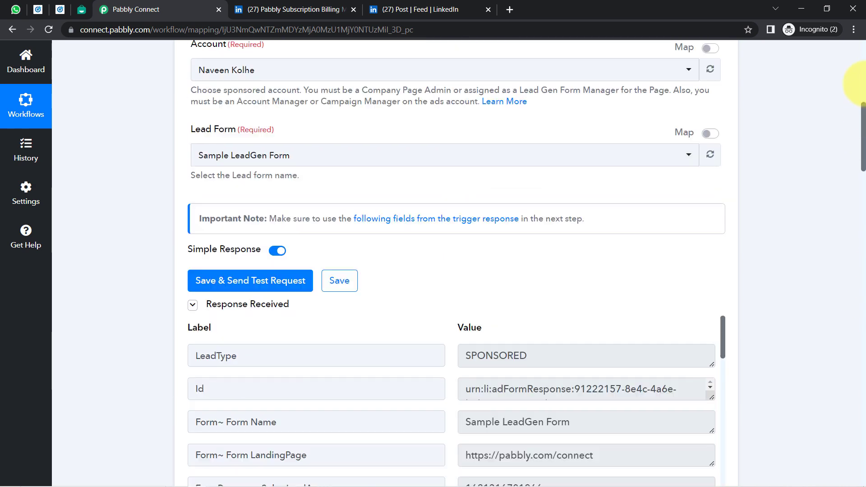
{"action": "mouse_move", "coordinate": [618, 219]}
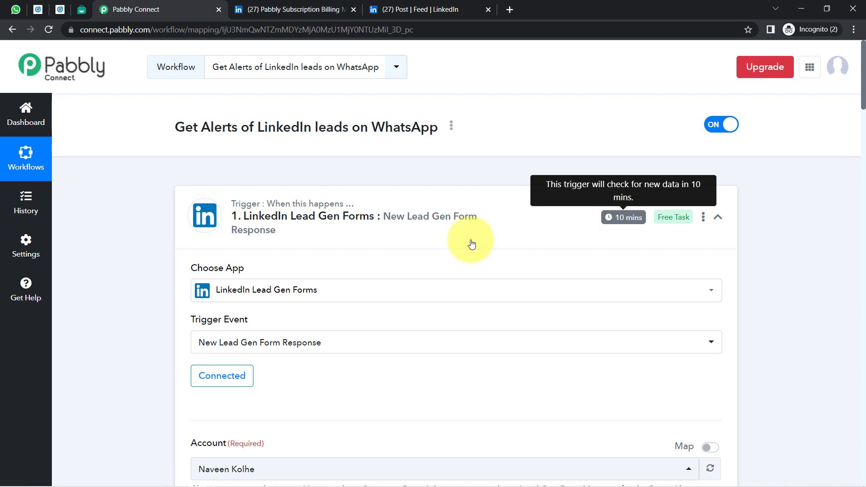
{"action": "left_click", "coordinate": [16, 10]}
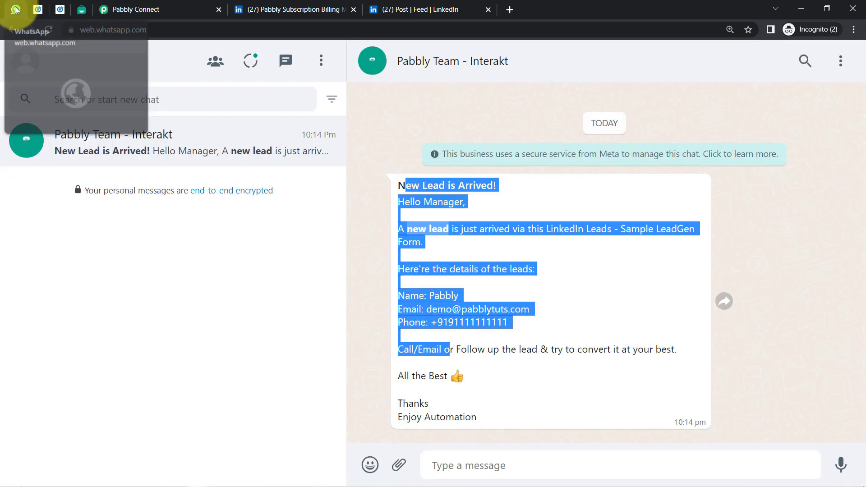
{"action": "left_click", "coordinate": [540, 250]}
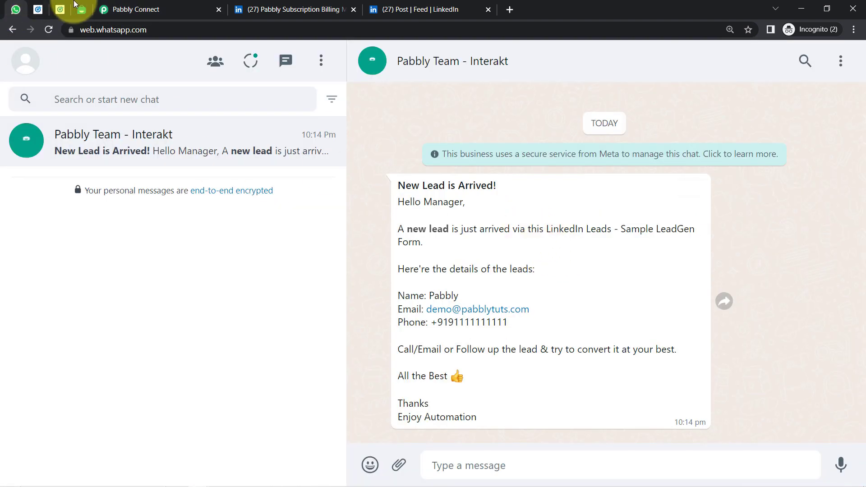
{"action": "left_click", "coordinate": [136, 10]}
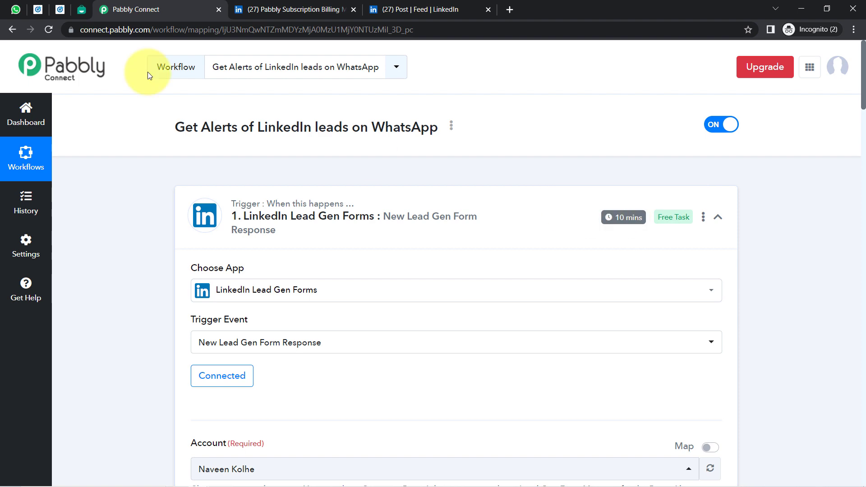
{"action": "left_click", "coordinate": [15, 9]}
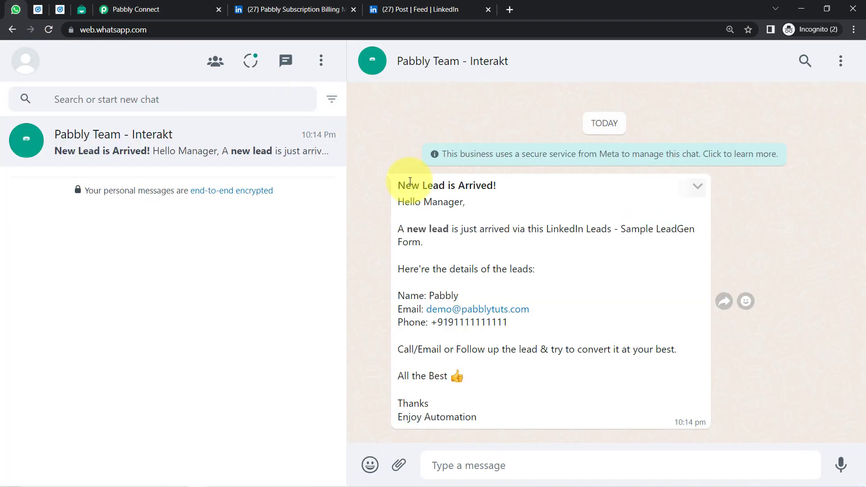
- Return to Pabbly Connect and collapse the LinkedIn Lead Gen Forms trigger and the Interakt action
{"action": "left_click", "coordinate": [162, 12]}
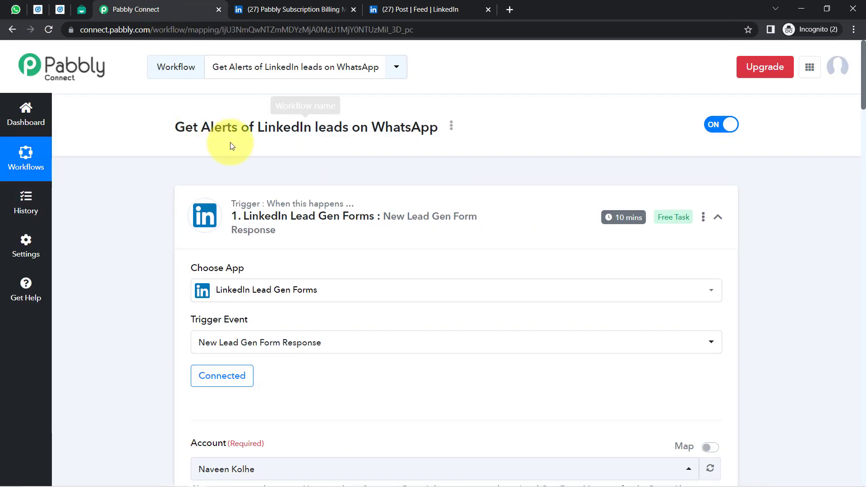
{"action": "left_click", "coordinate": [323, 210]}
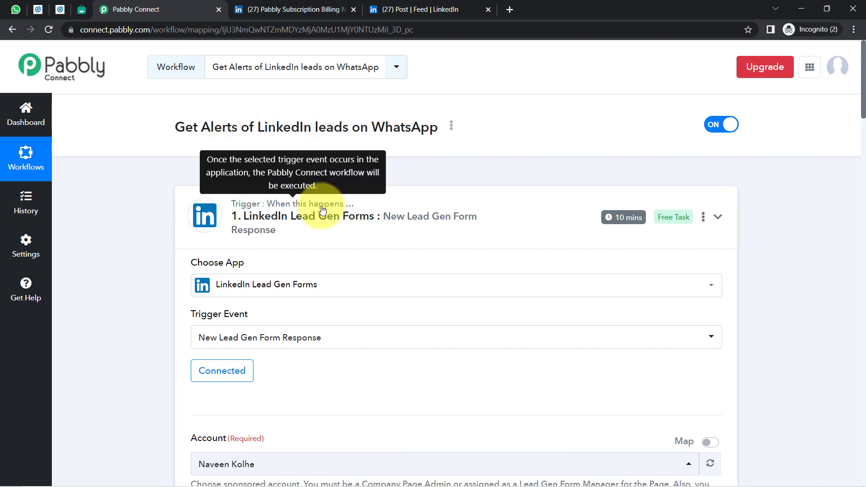
{"action": "left_click", "coordinate": [282, 321]}
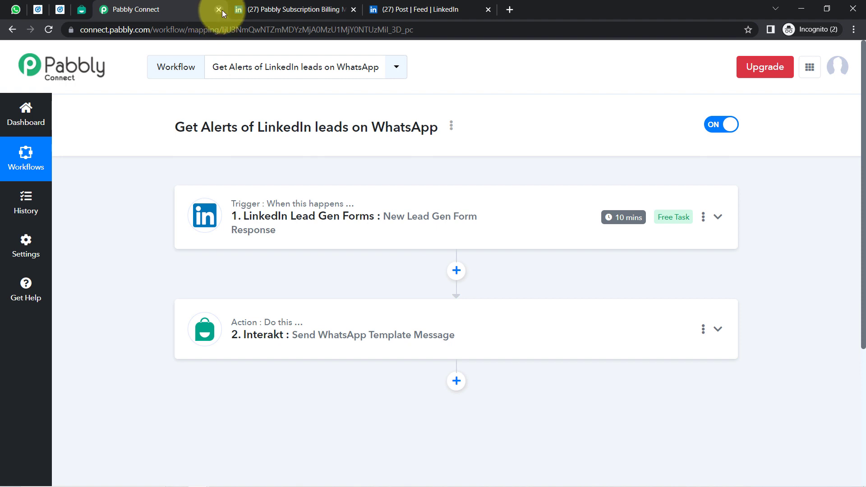
- Bring up the share link of the Get Alerts of LinkedIn leads on WhatsApp workflow, select it, and close the sharing dialog
{"action": "left_click", "coordinate": [452, 128]}
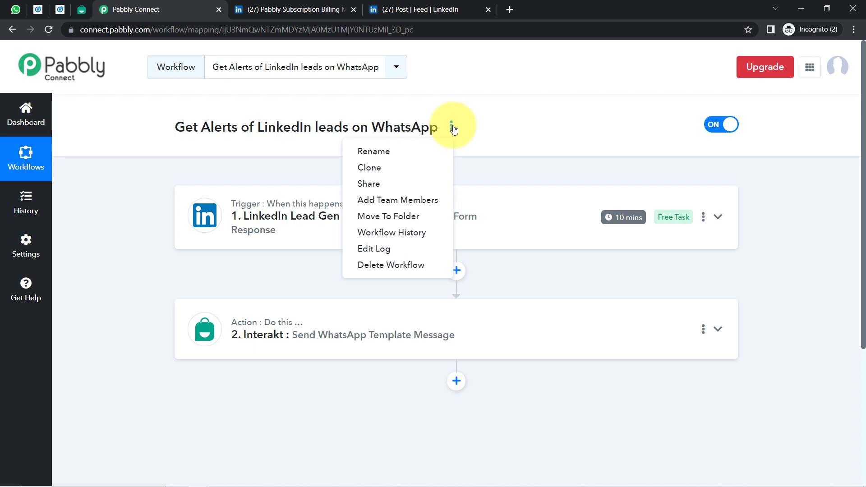
{"action": "left_click", "coordinate": [370, 185]}
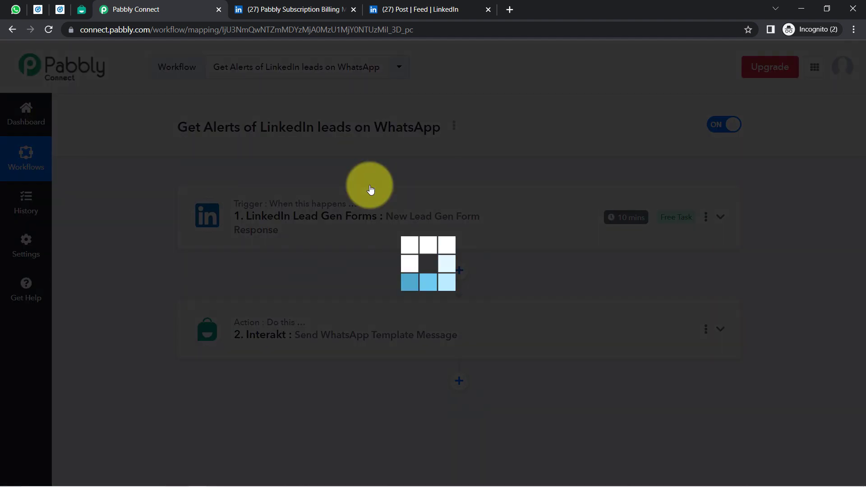
{"action": "left_click", "coordinate": [407, 265]}
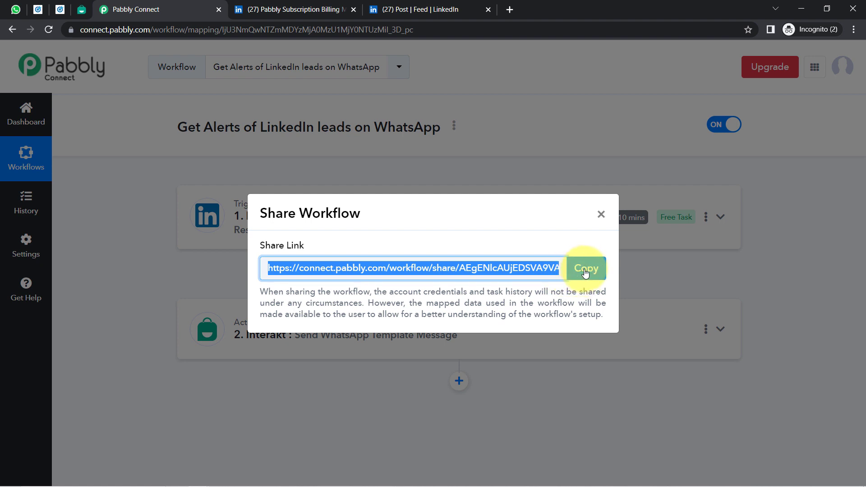
{"action": "left_click", "coordinate": [601, 215]}
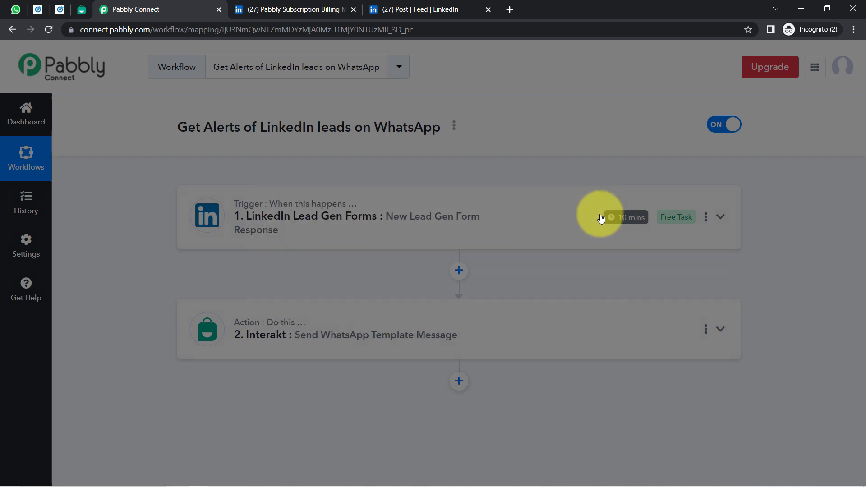